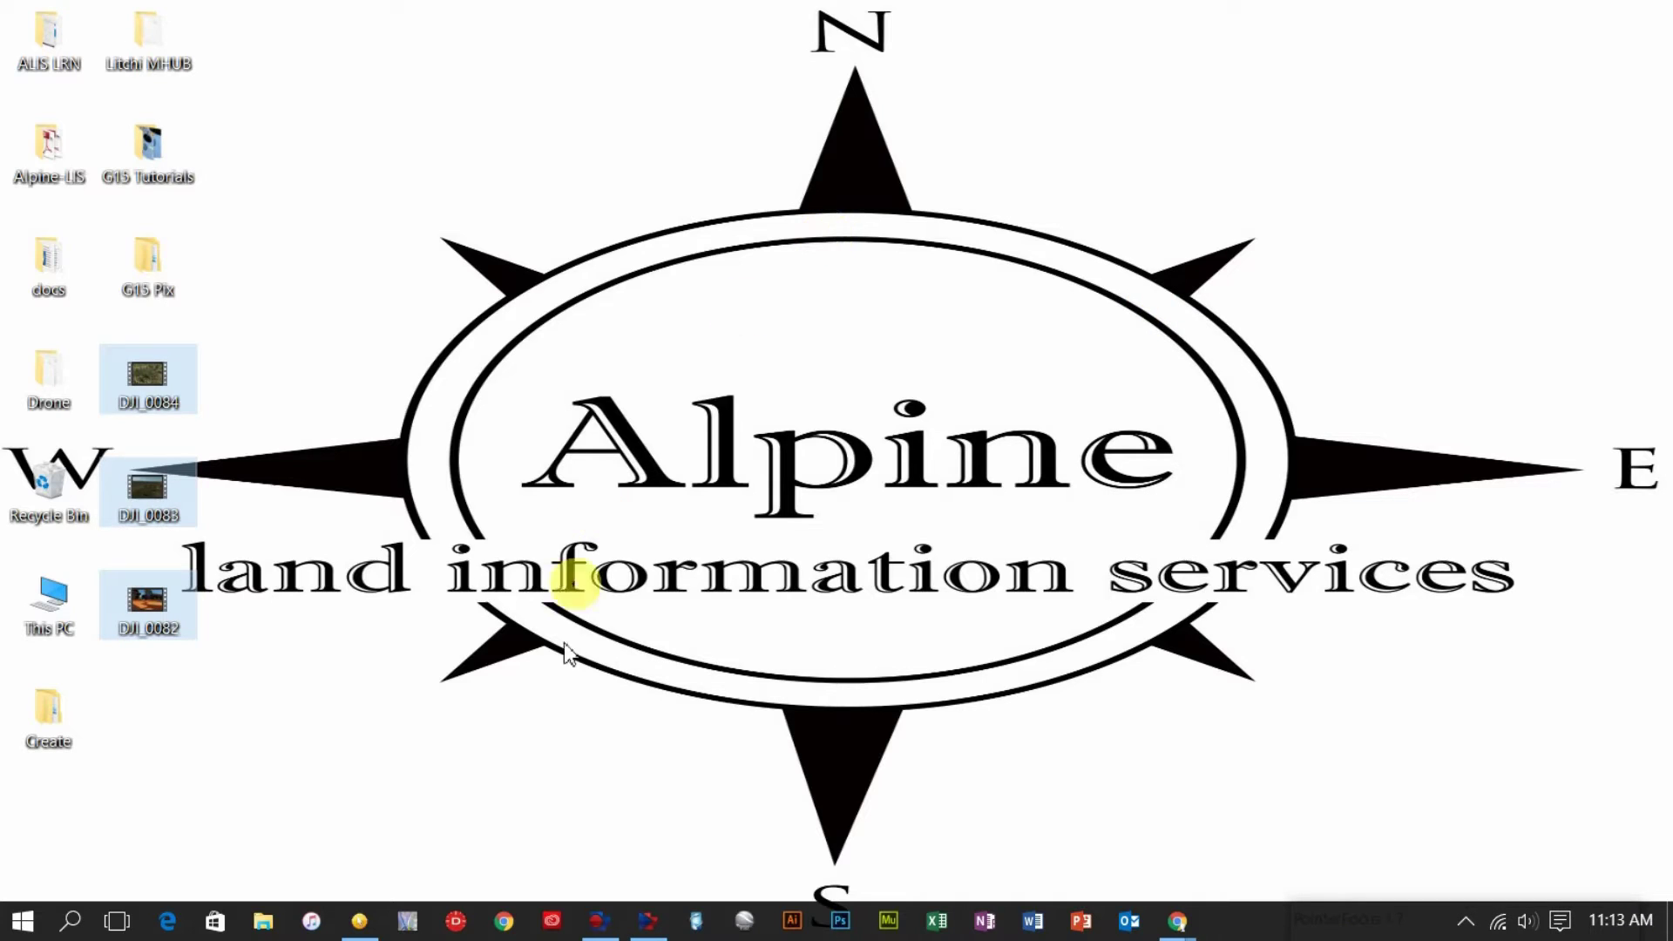
Open Chrome, load flylitchi.com, go to its Mission Hub and maximize the browser window
left_click(504, 922)
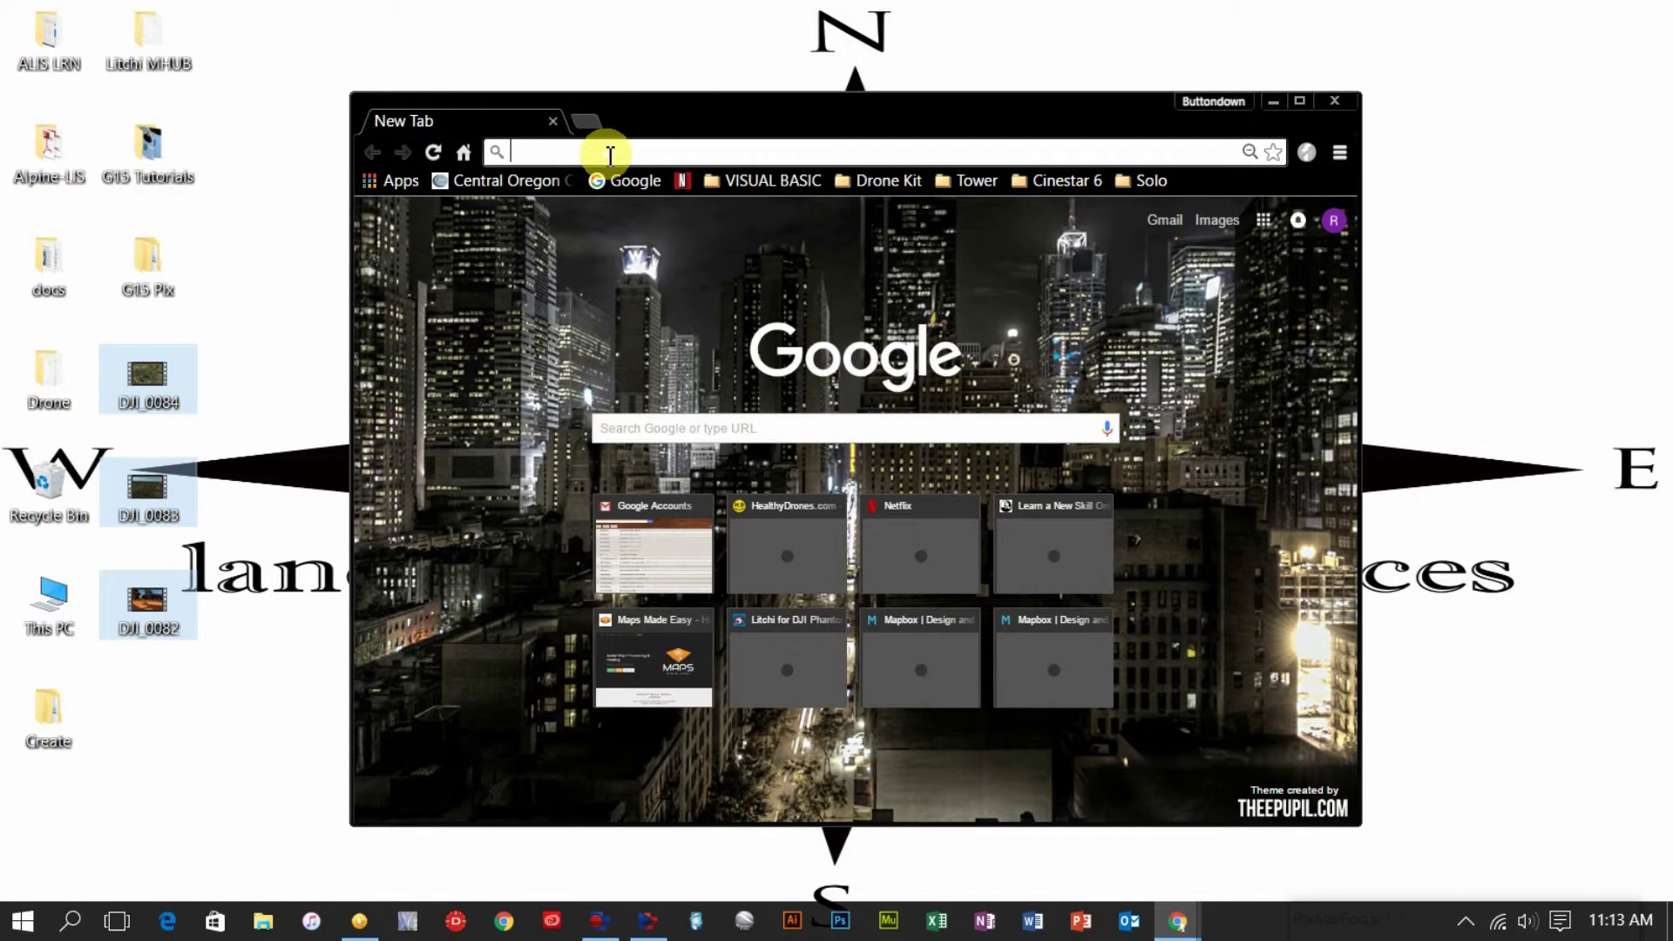
type("flylitchi.com")
key("Return")
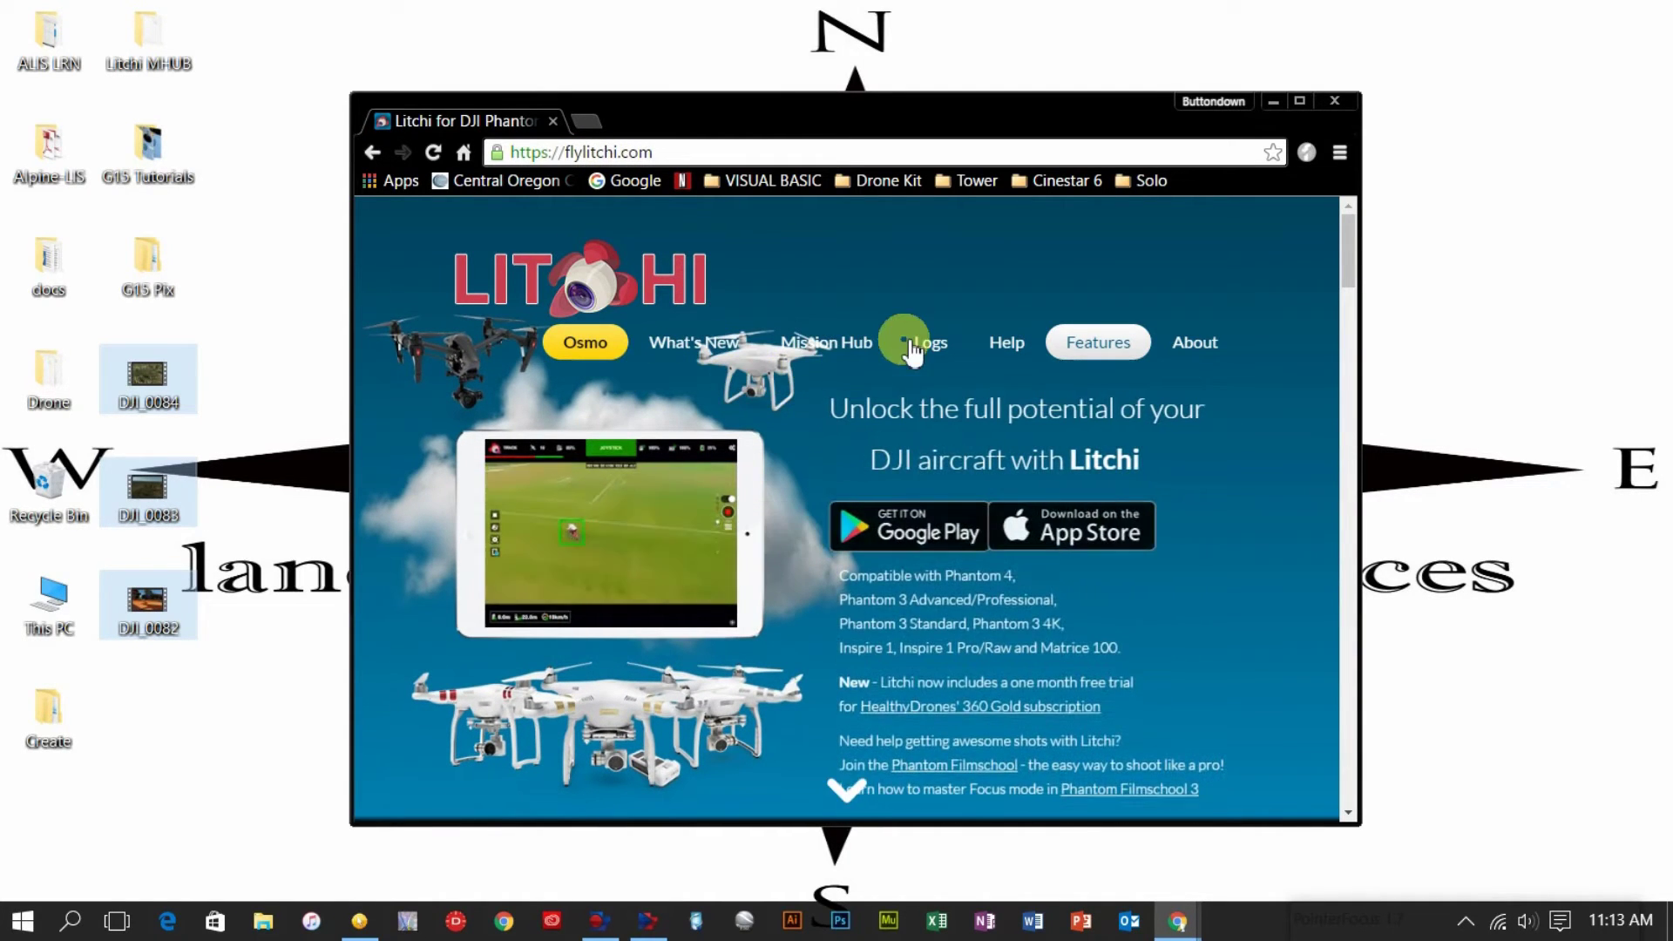
left_click(857, 353)
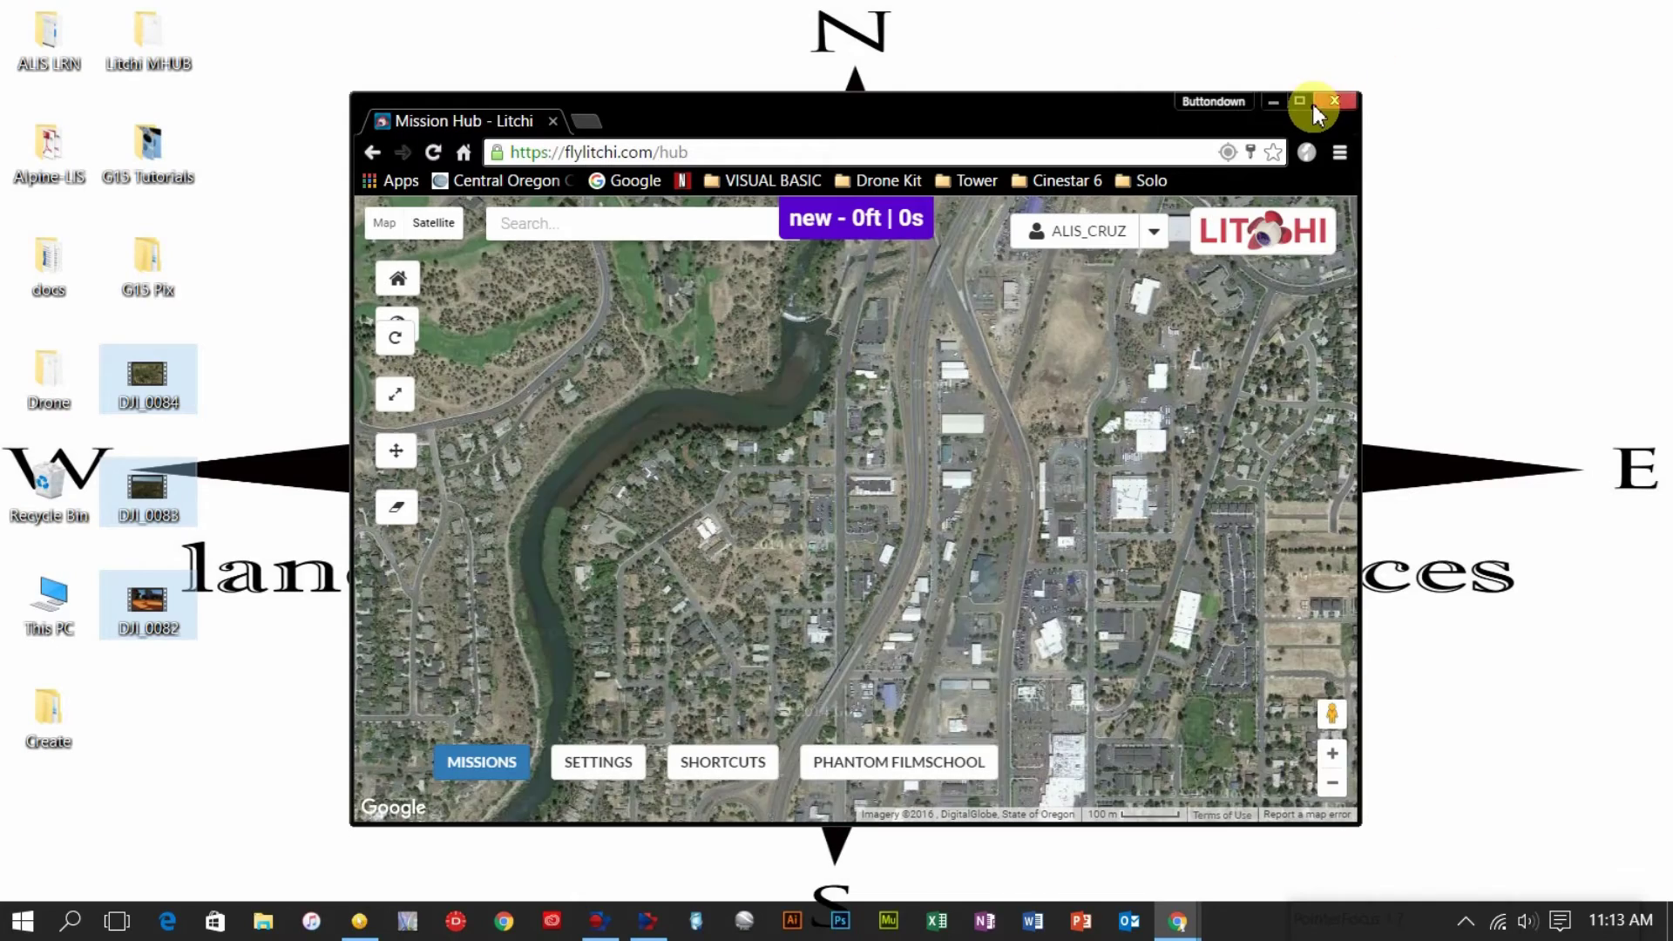
left_click(1304, 102)
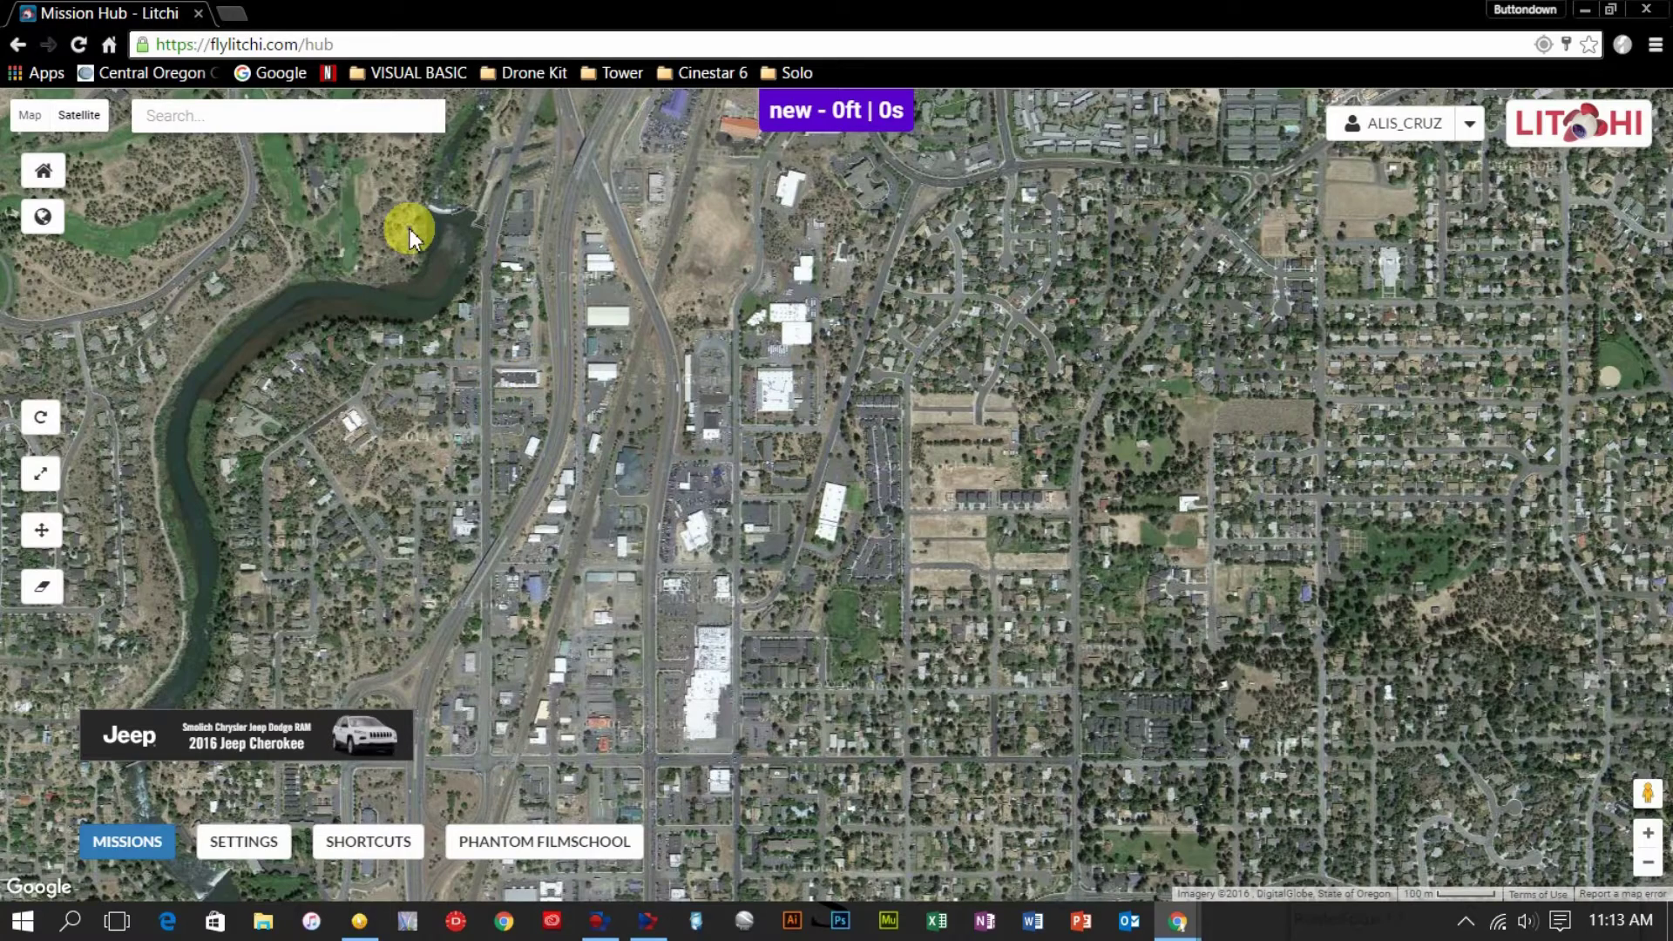
Review the Mission Hub's list of shortcuts for adding, inserting and deleting waypoints and points of interest, and close it
mouse_move(77, 127)
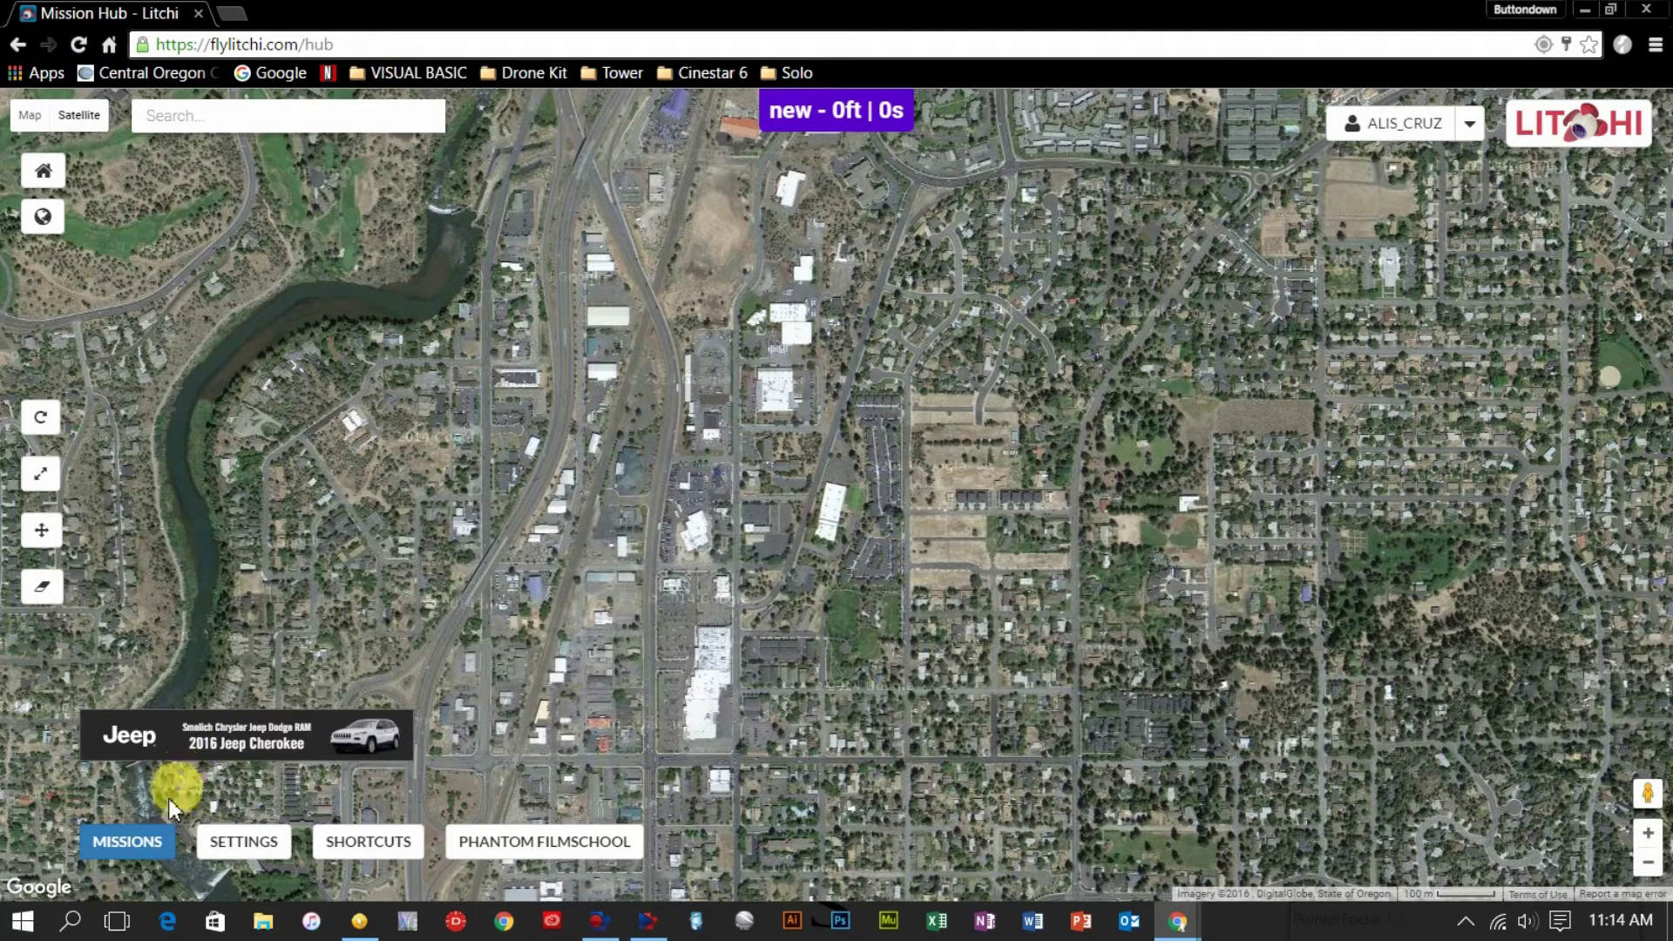
left_click(133, 842)
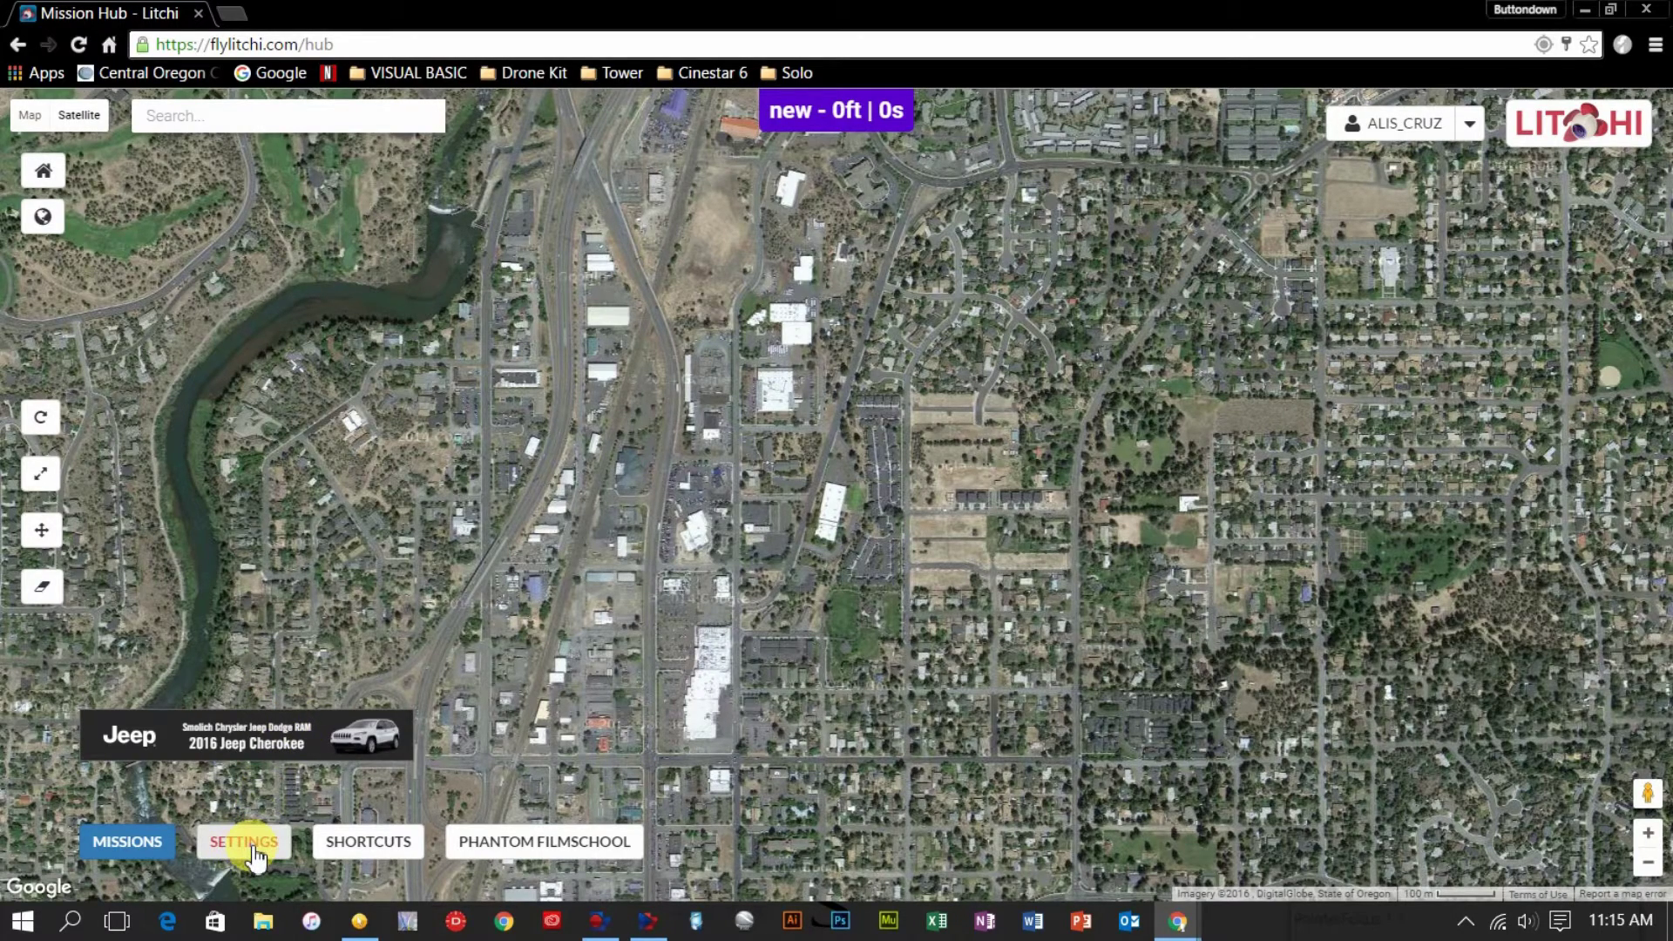
left_click(369, 842)
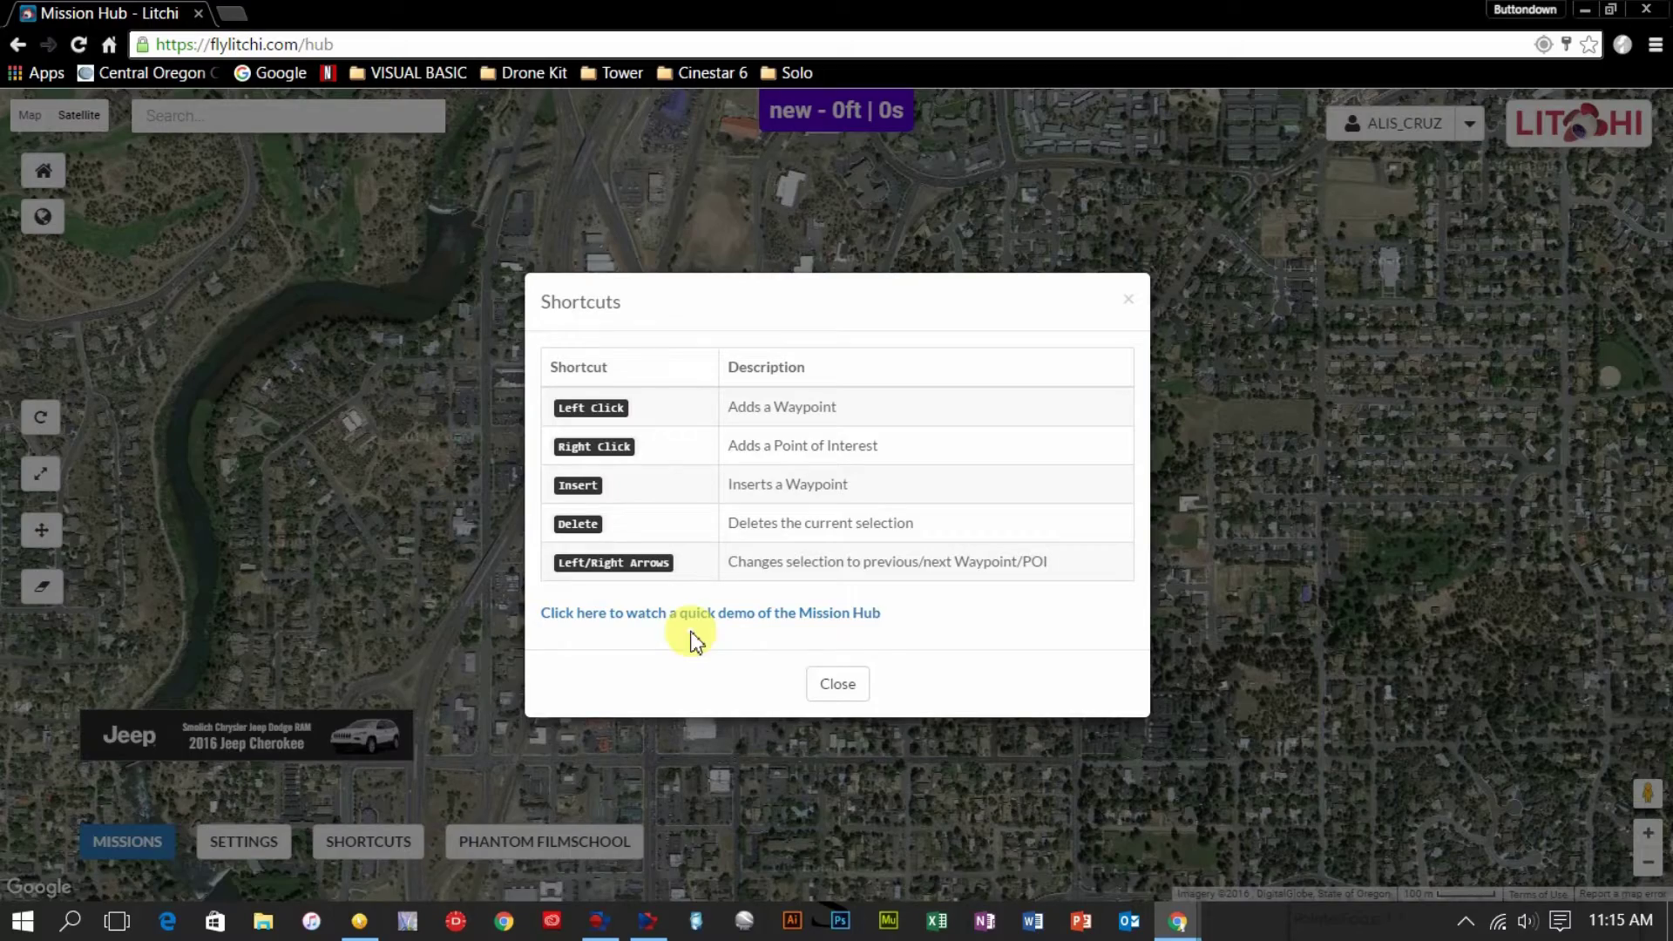
left_click(837, 684)
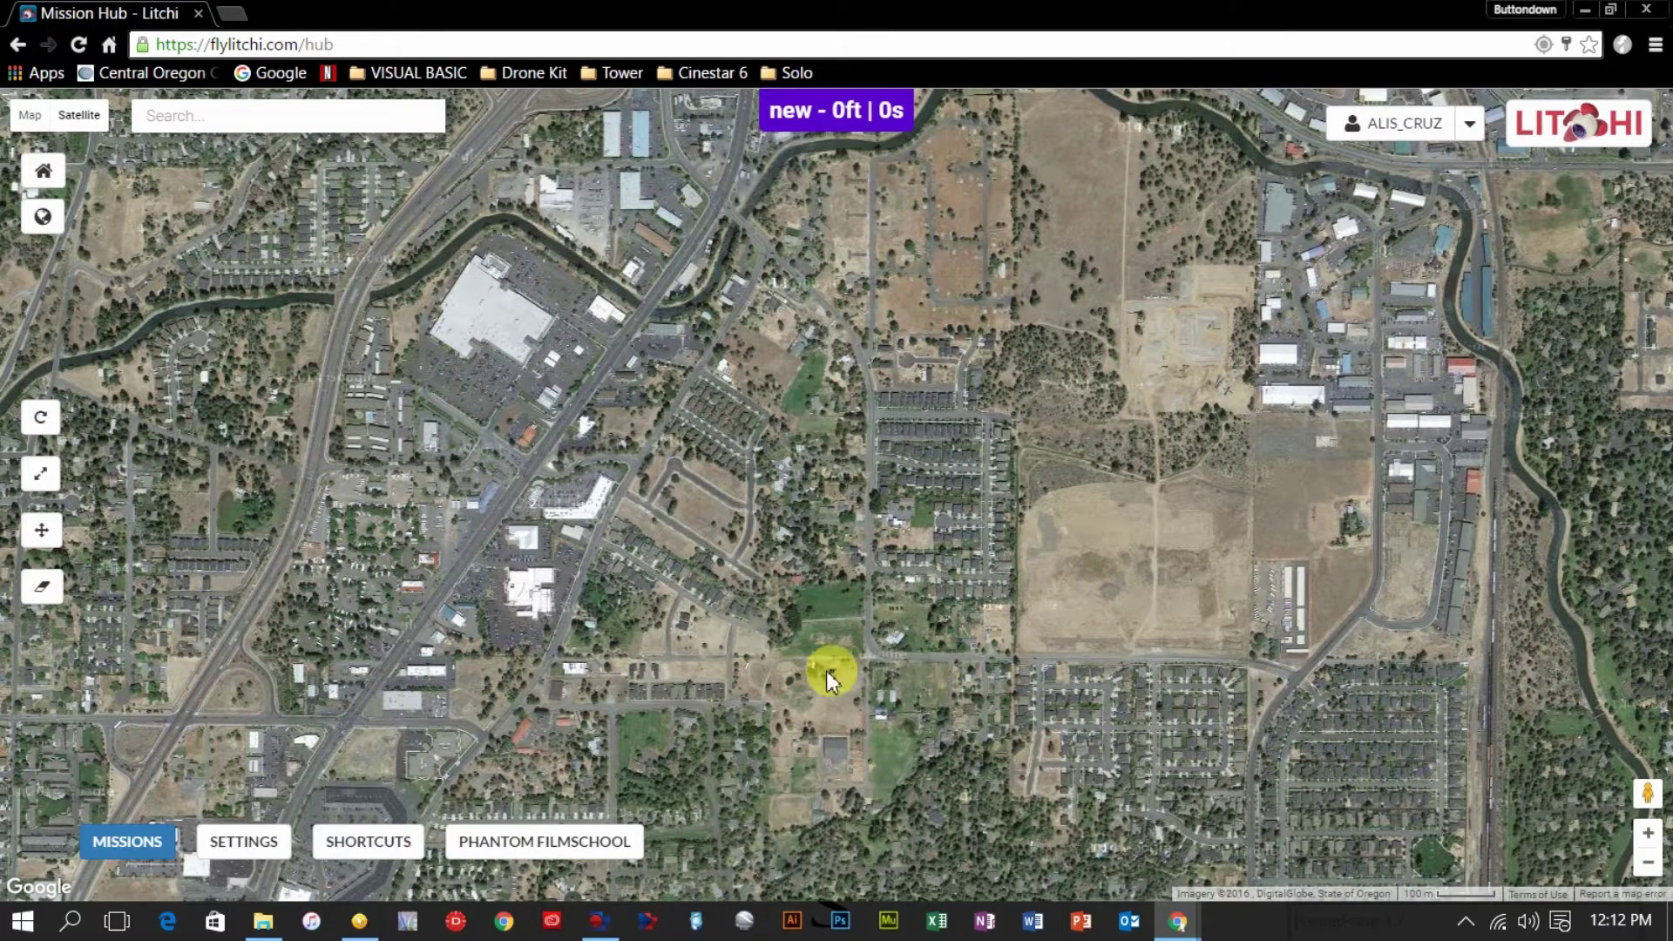
In the mission settings, choose Phantom 3-4 / Inspire 1 as the aircraft and Imperial units
left_click(260, 848)
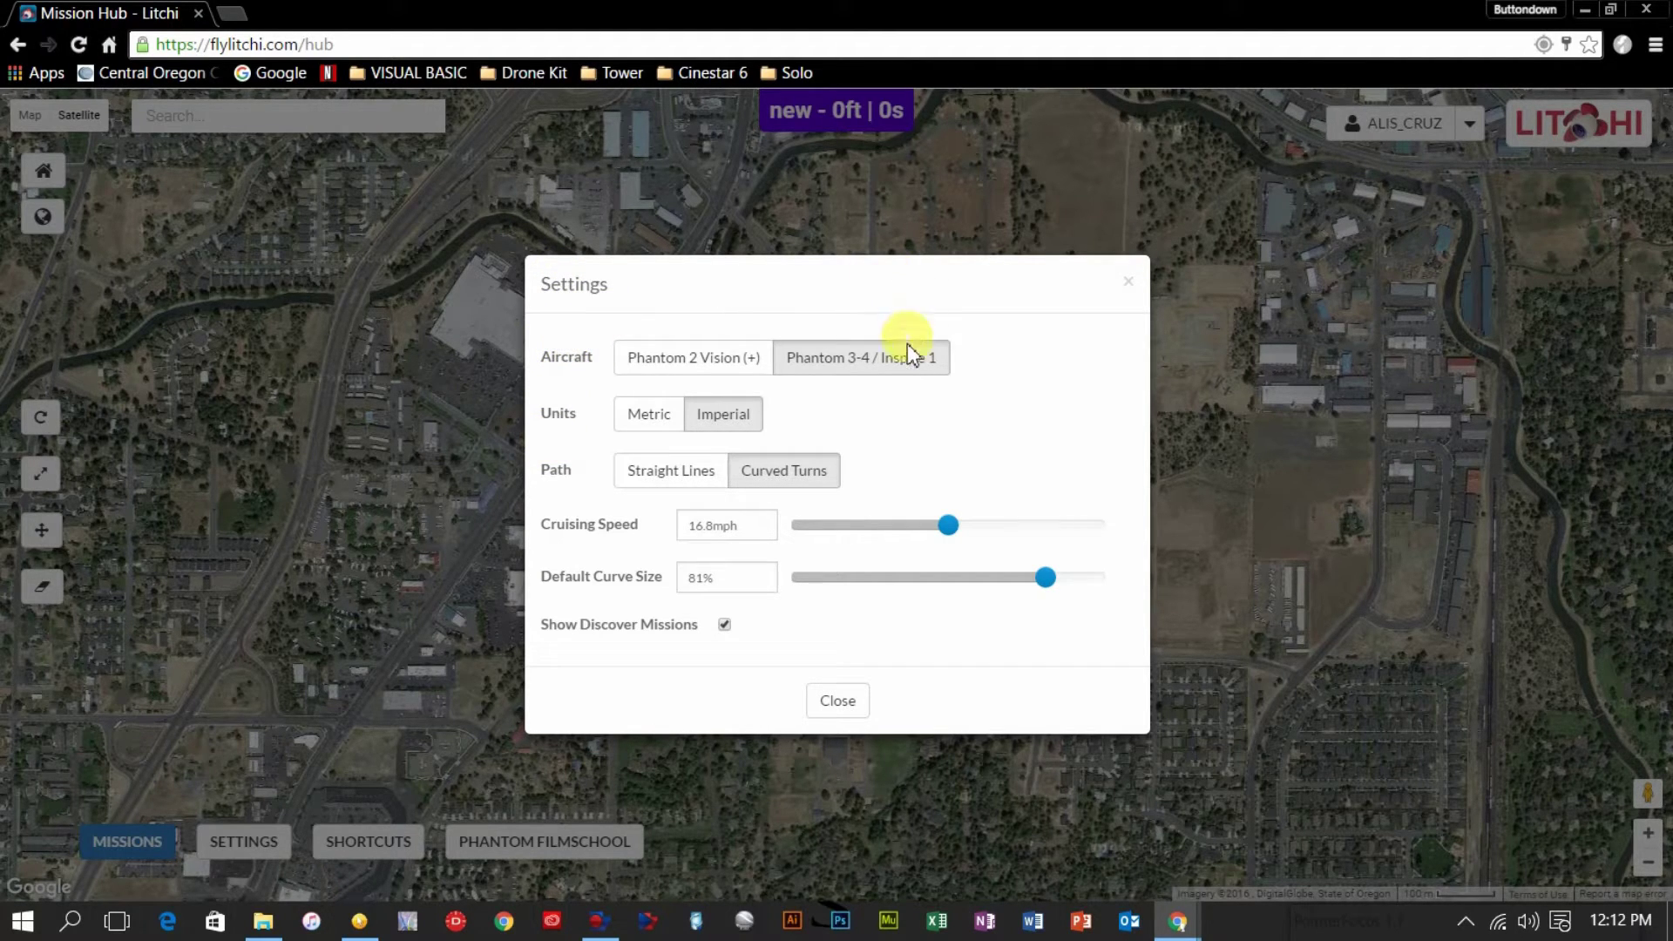
left_click(891, 370)
left_click(729, 415)
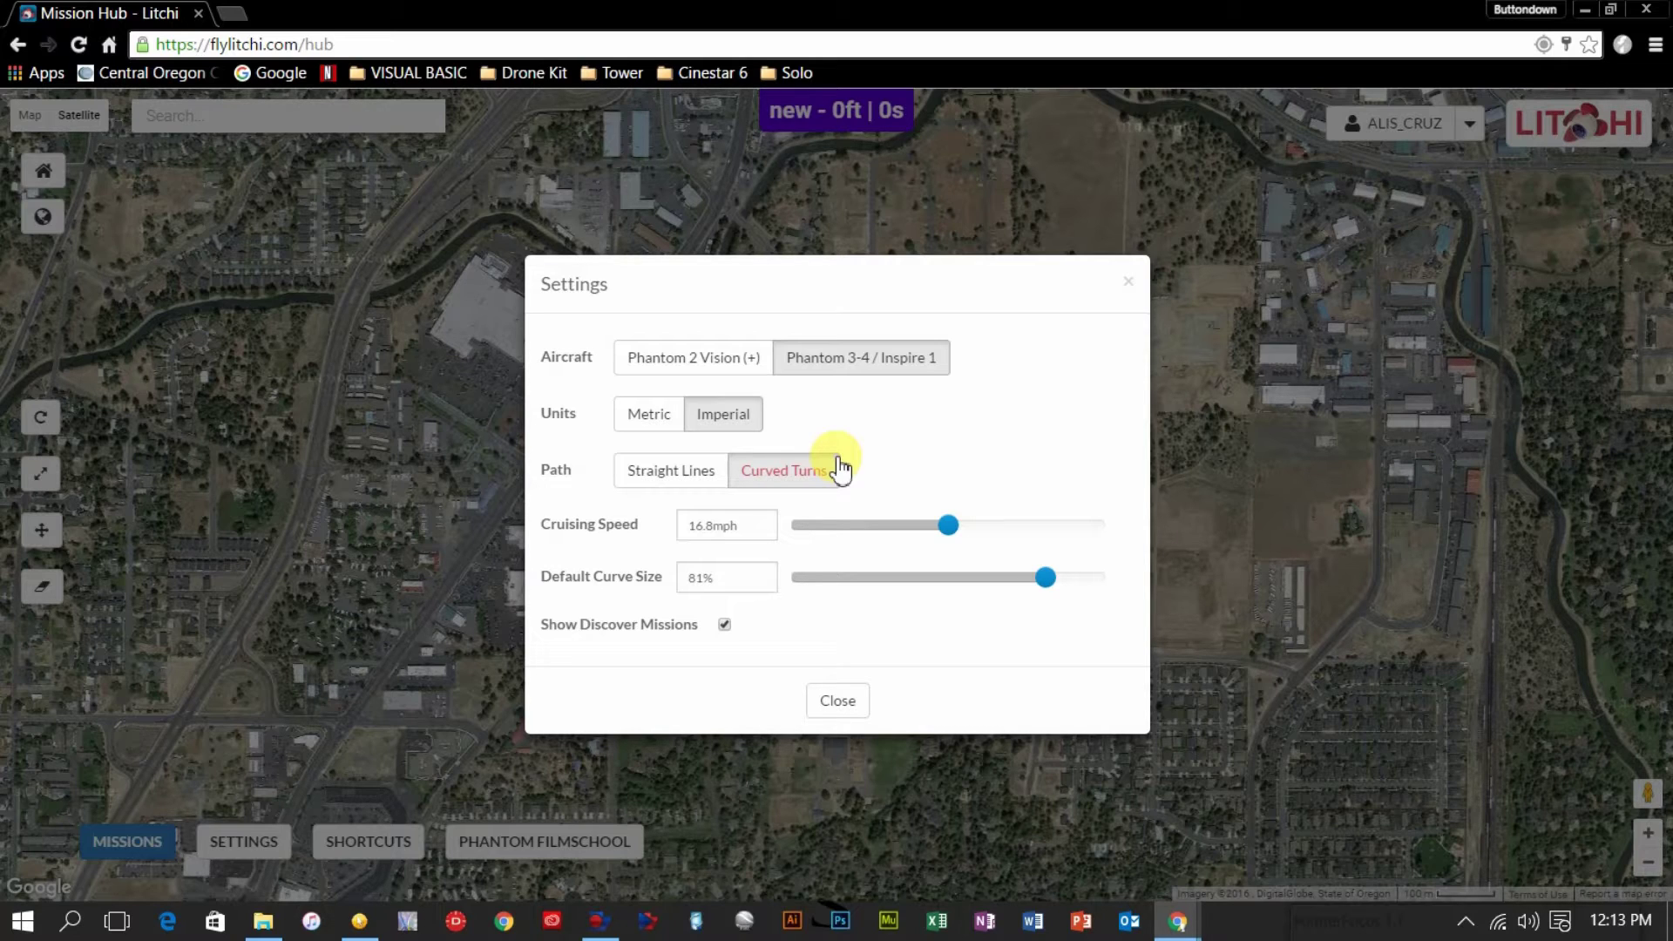
Set the mission's cruising speed to 33.6 mph and raise the default curve size to its maximum
mouse_move(897, 534)
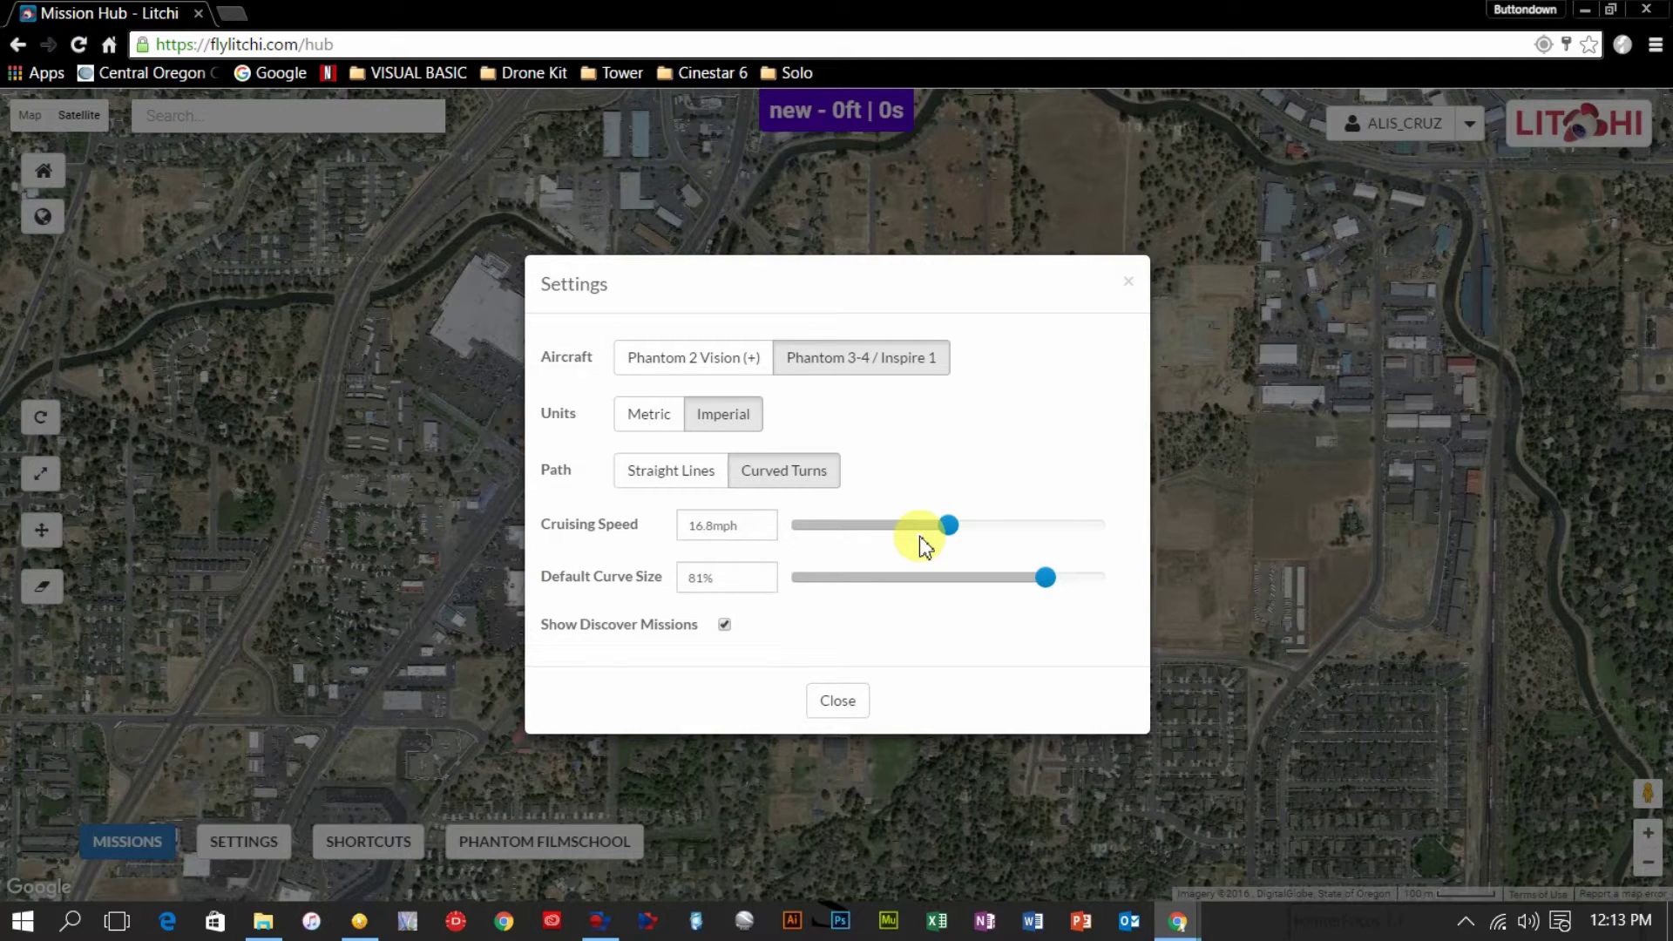
left_click_drag(951, 533, 1119, 537)
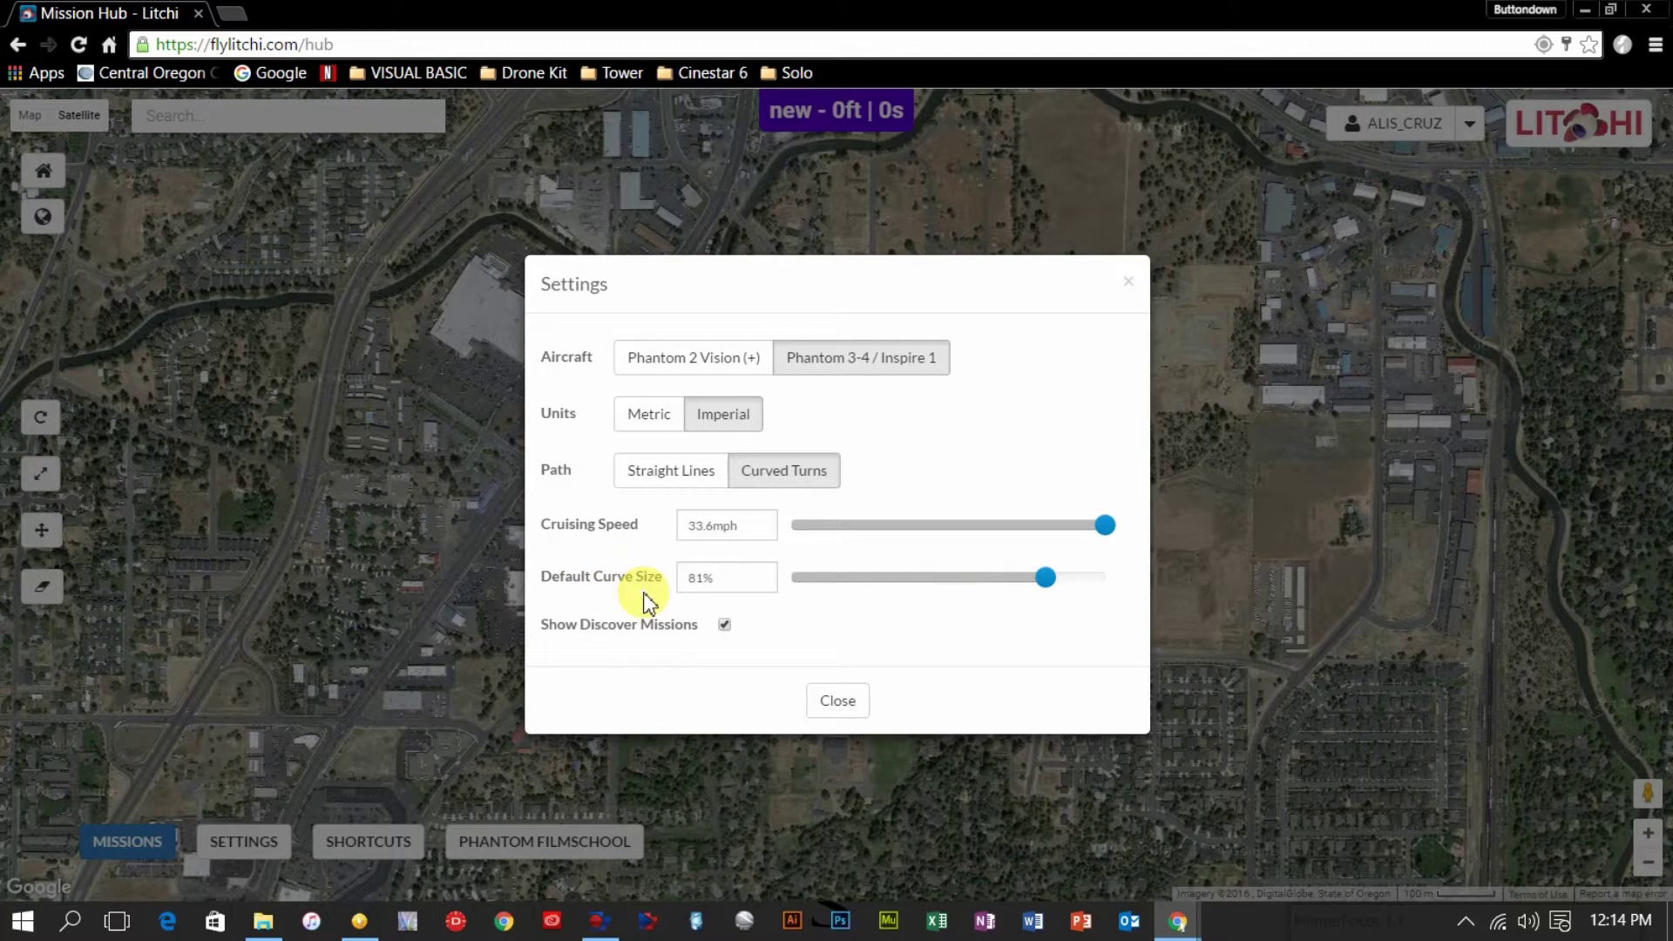
mouse_move(1049, 576)
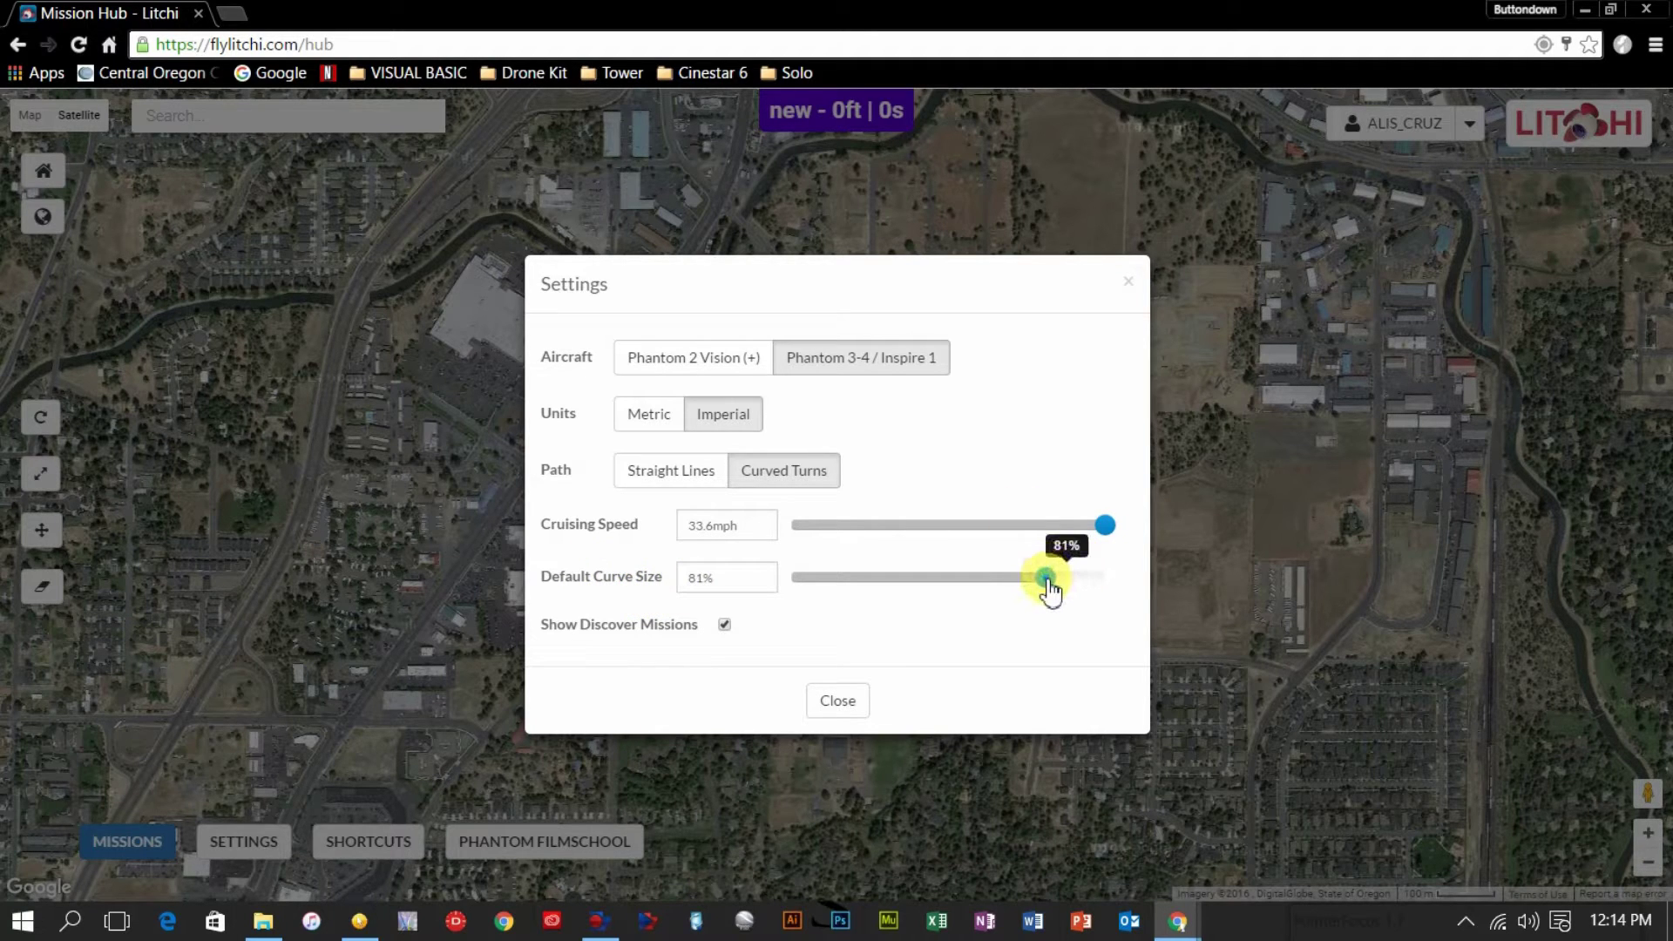
left_click_drag(1050, 589, 1184, 587)
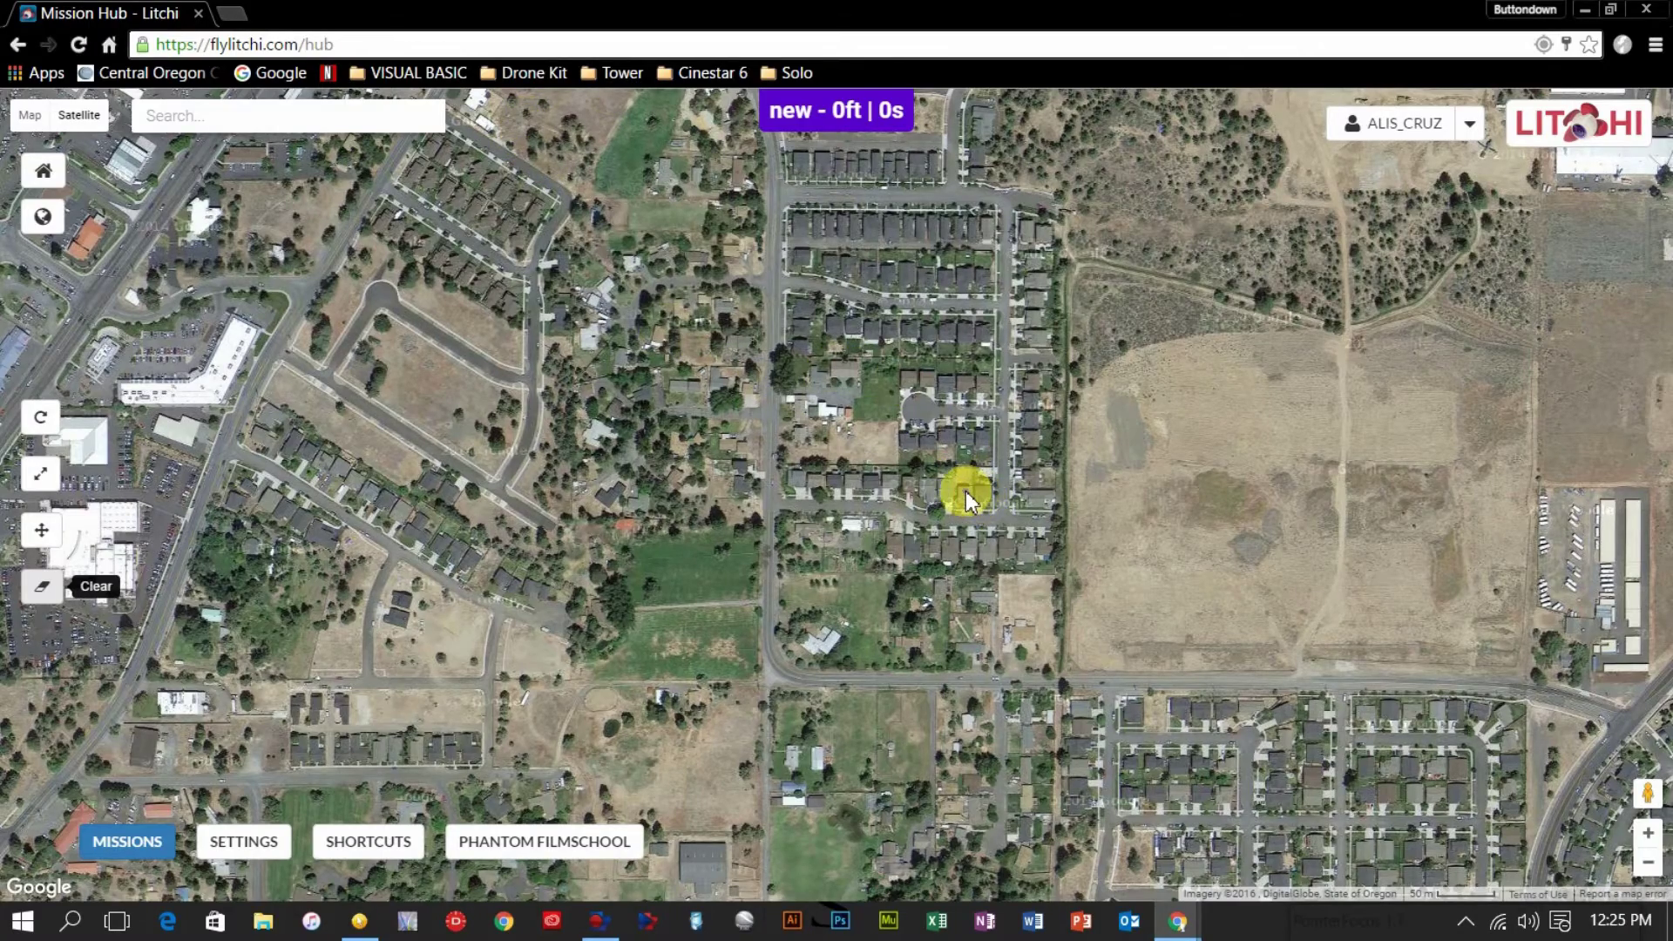
Place the first waypoint on the bare backyard behind the houses north of the curved street
scroll(965, 492, "up", 2)
scroll(965, 492, "up", 1)
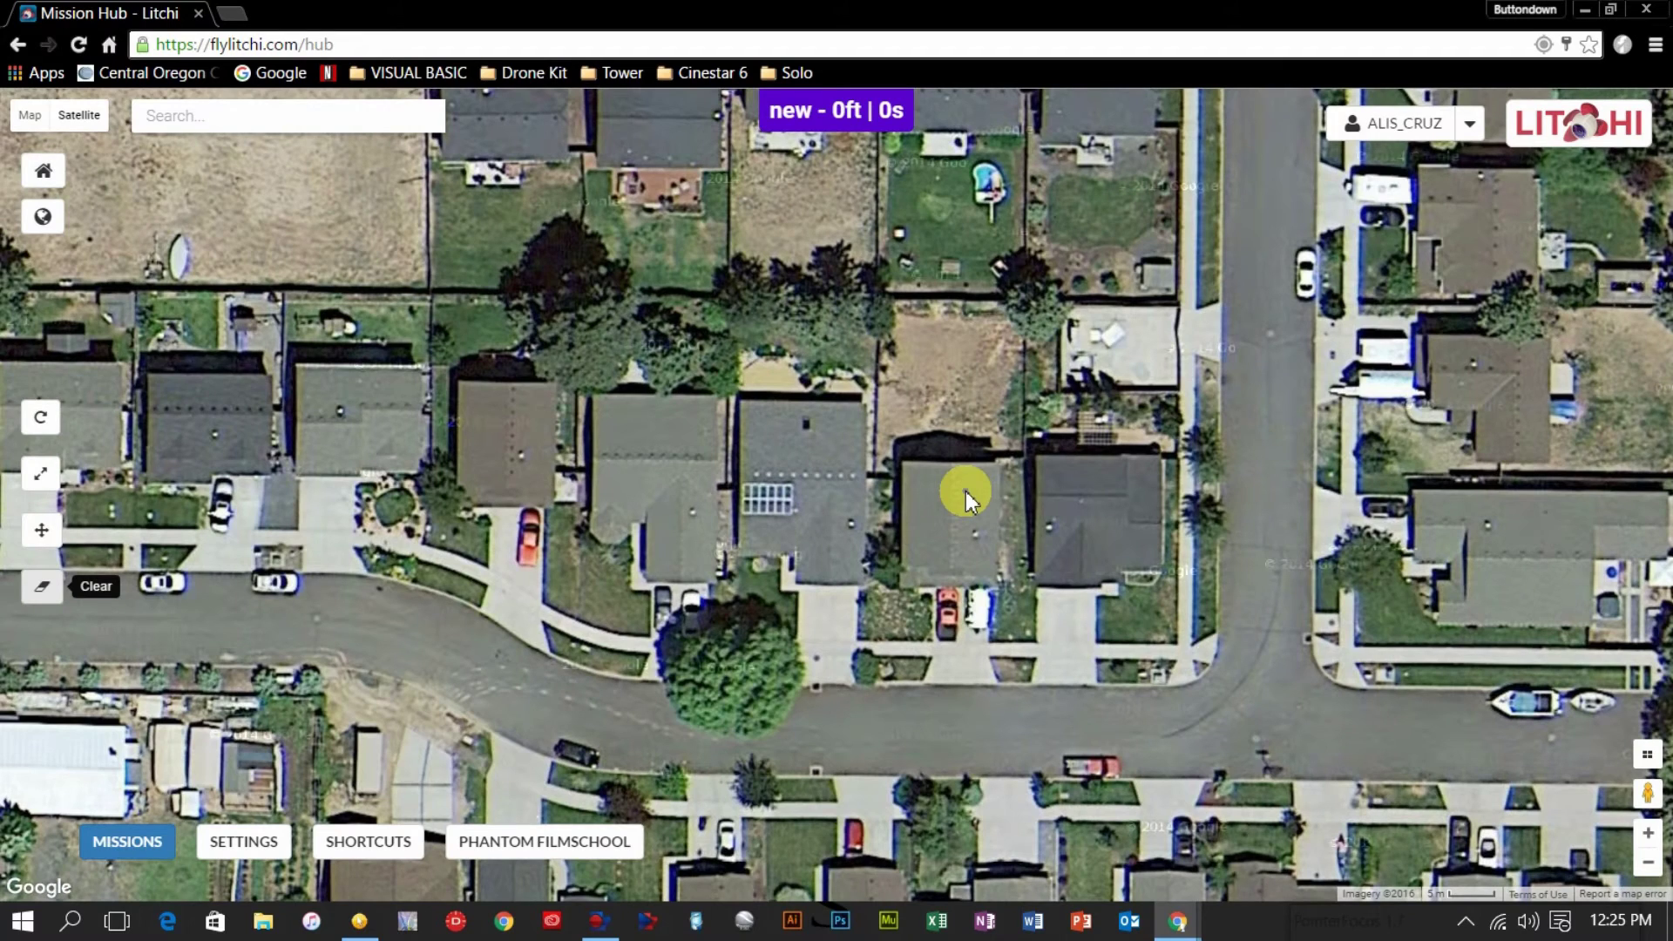
left_click(949, 385)
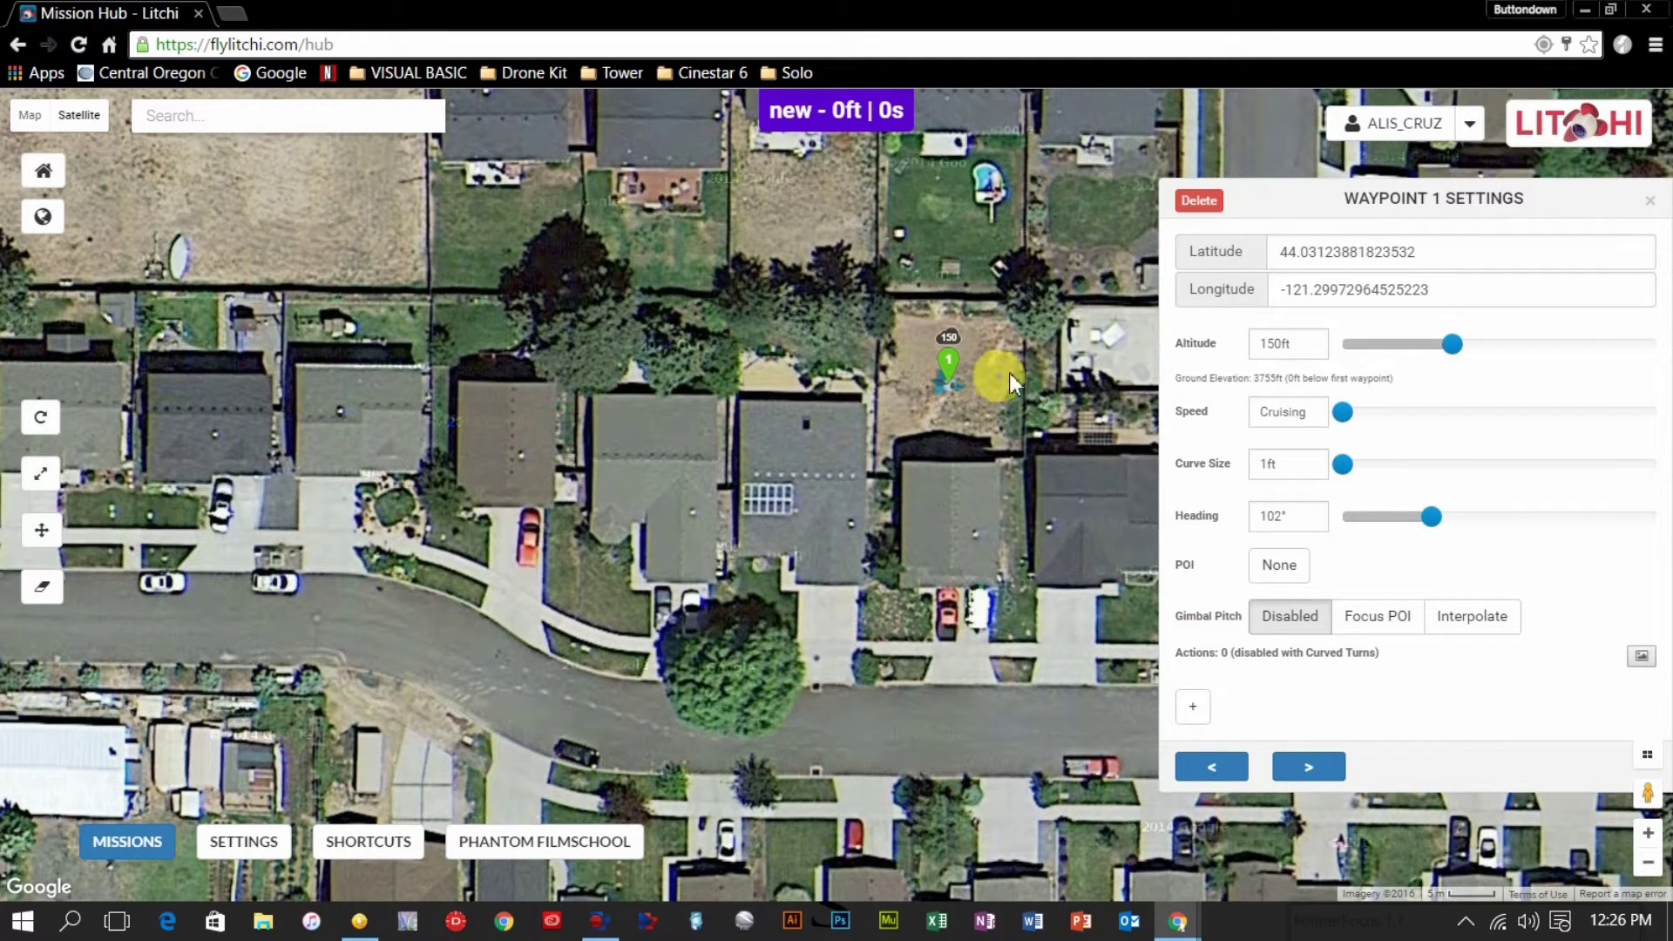
Set waypoint 1's altitude to 240 ft
mouse_move(1450, 350)
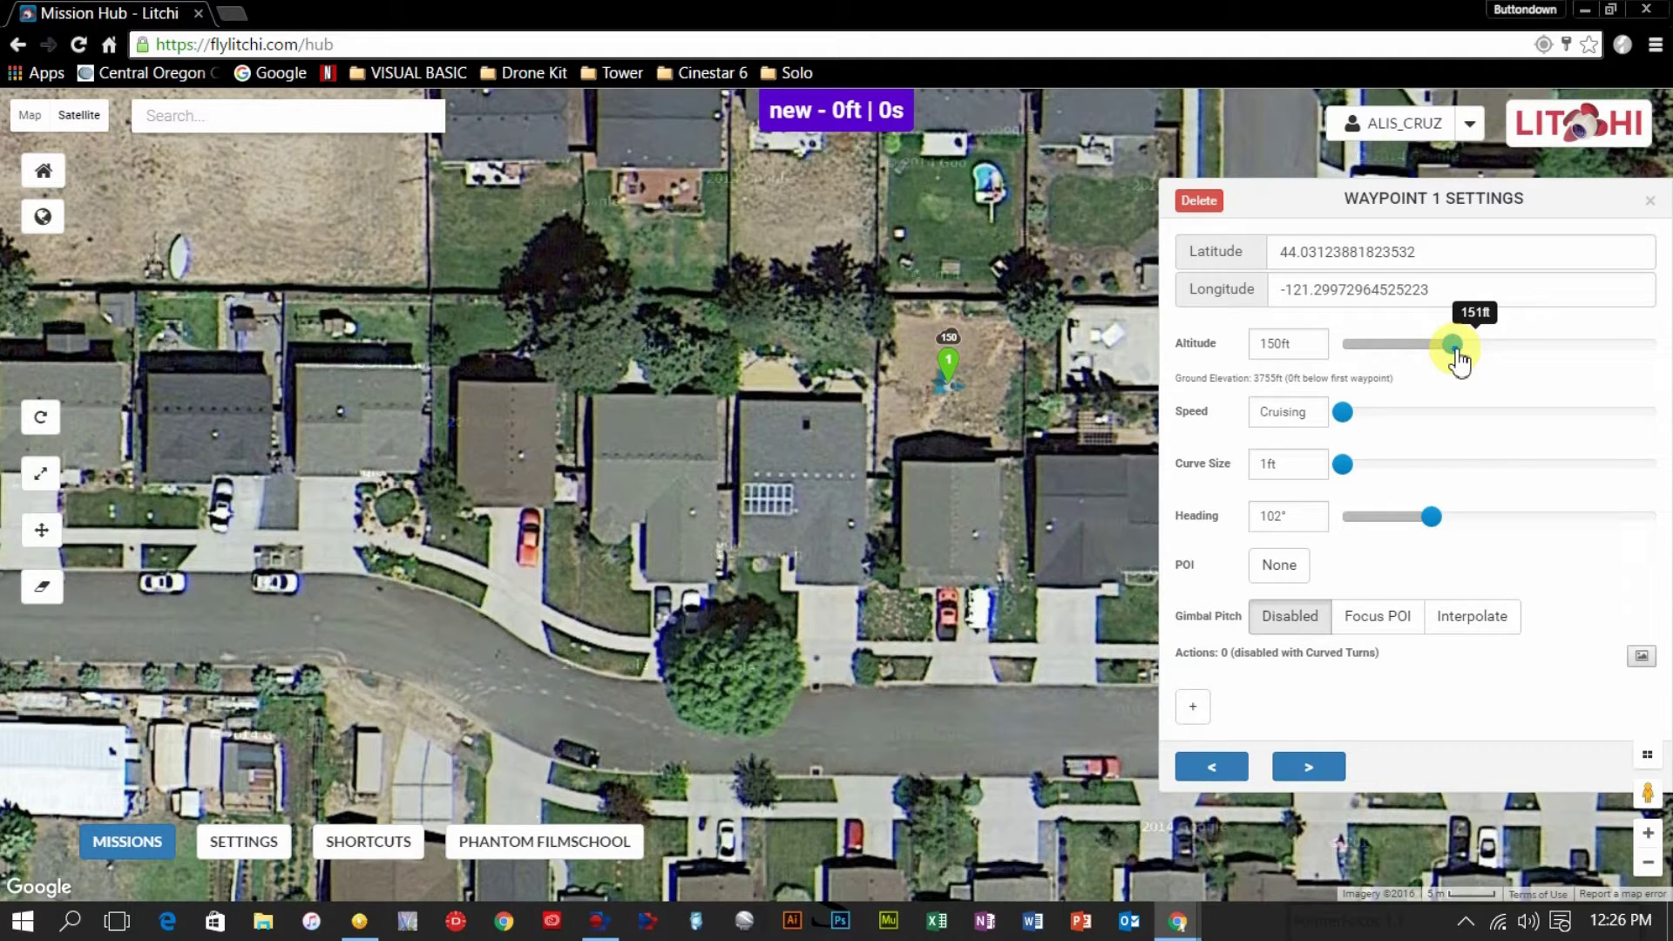
left_click_drag(1459, 360, 1465, 362)
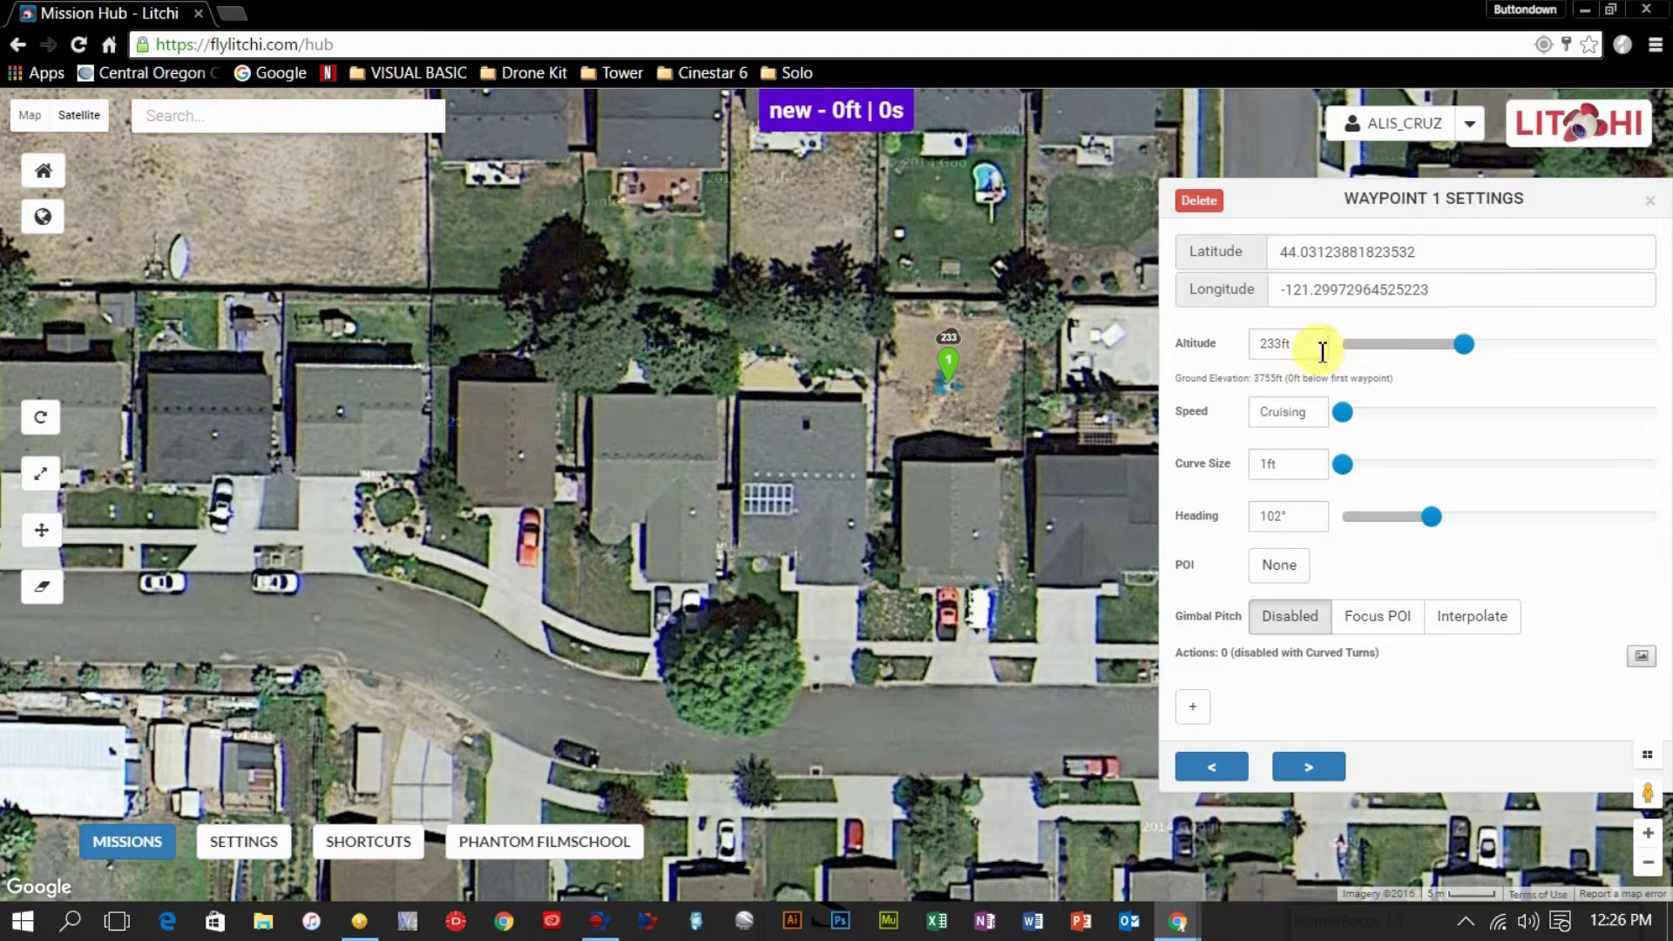
left_click(1295, 343)
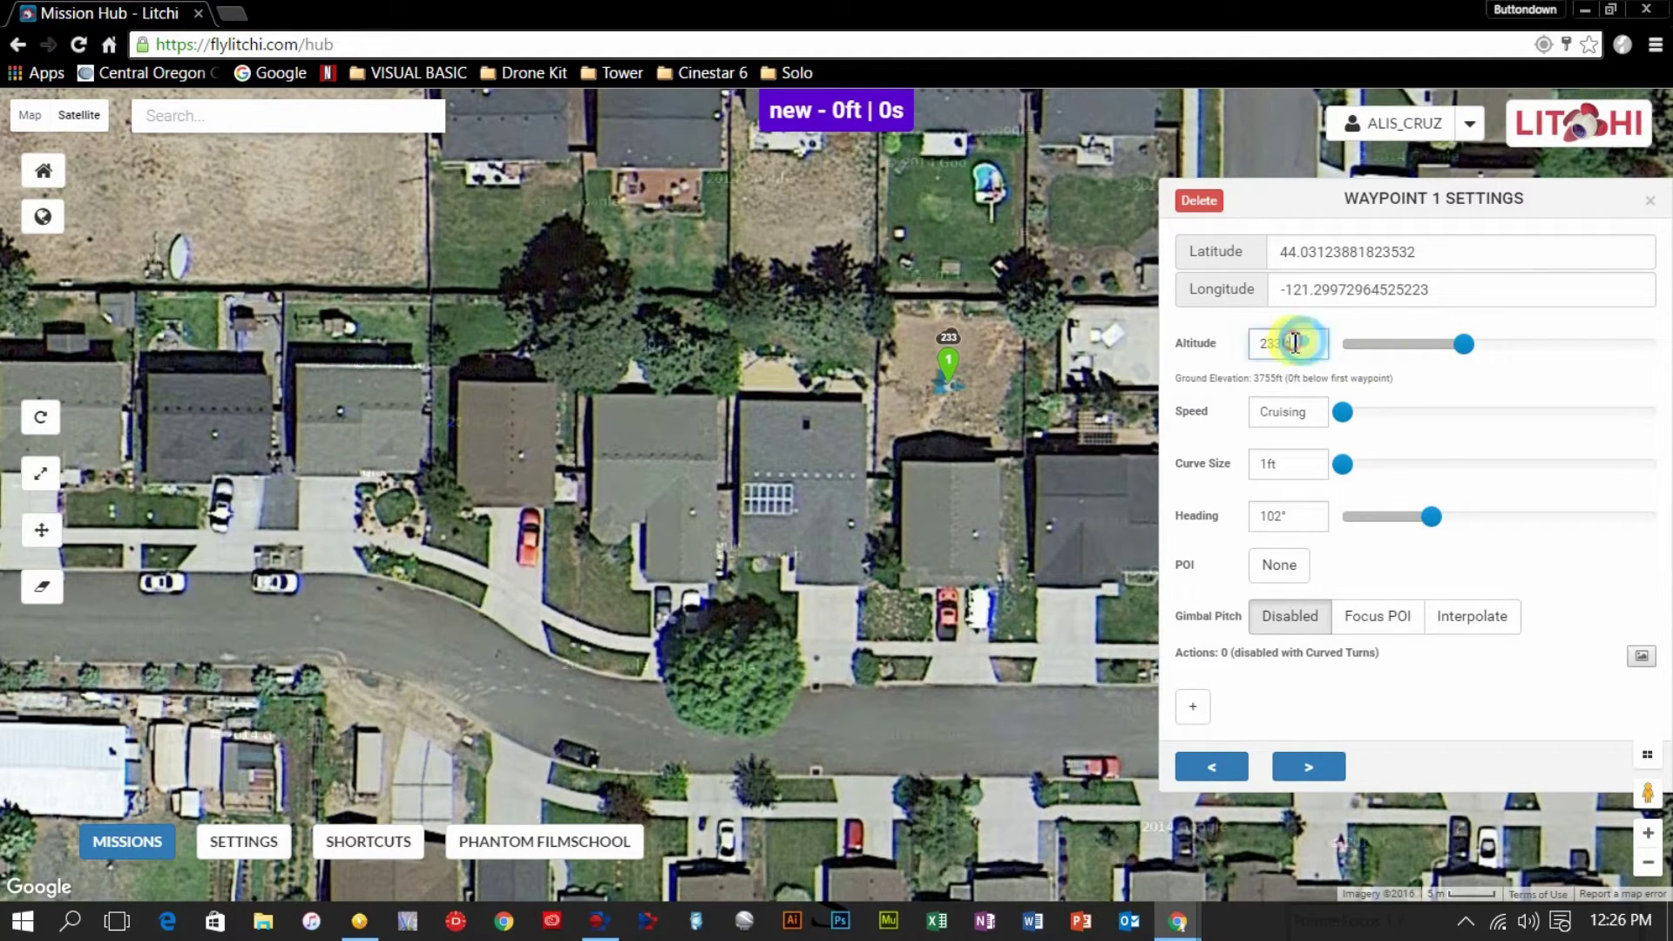
left_click(1206, 340)
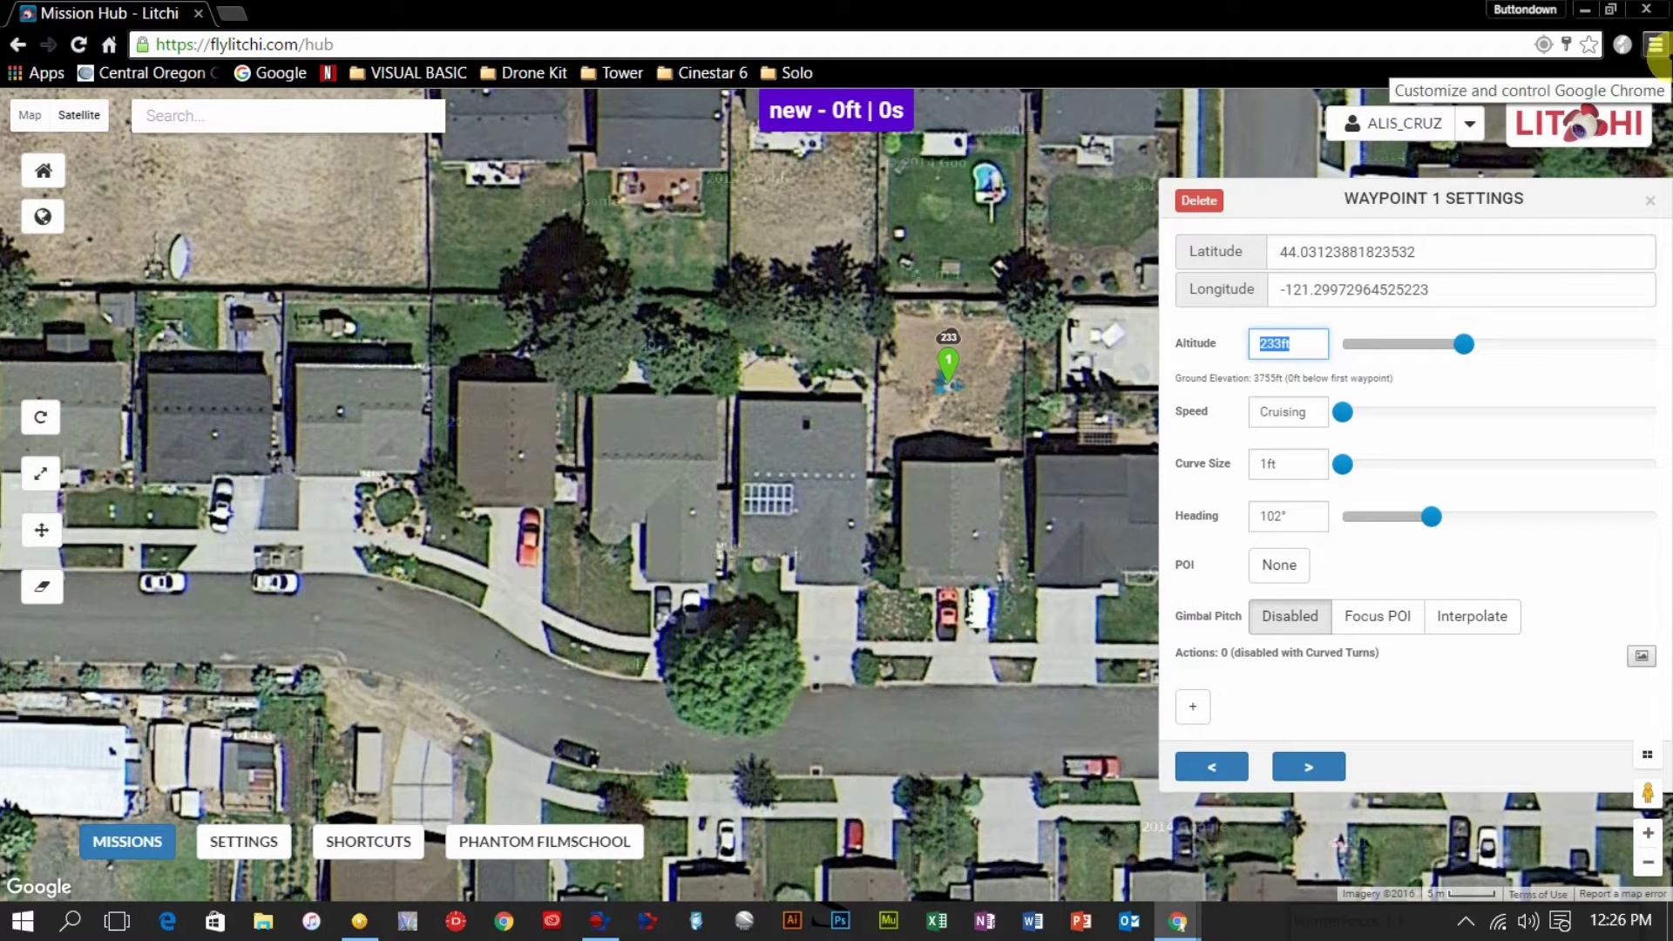
type("240")
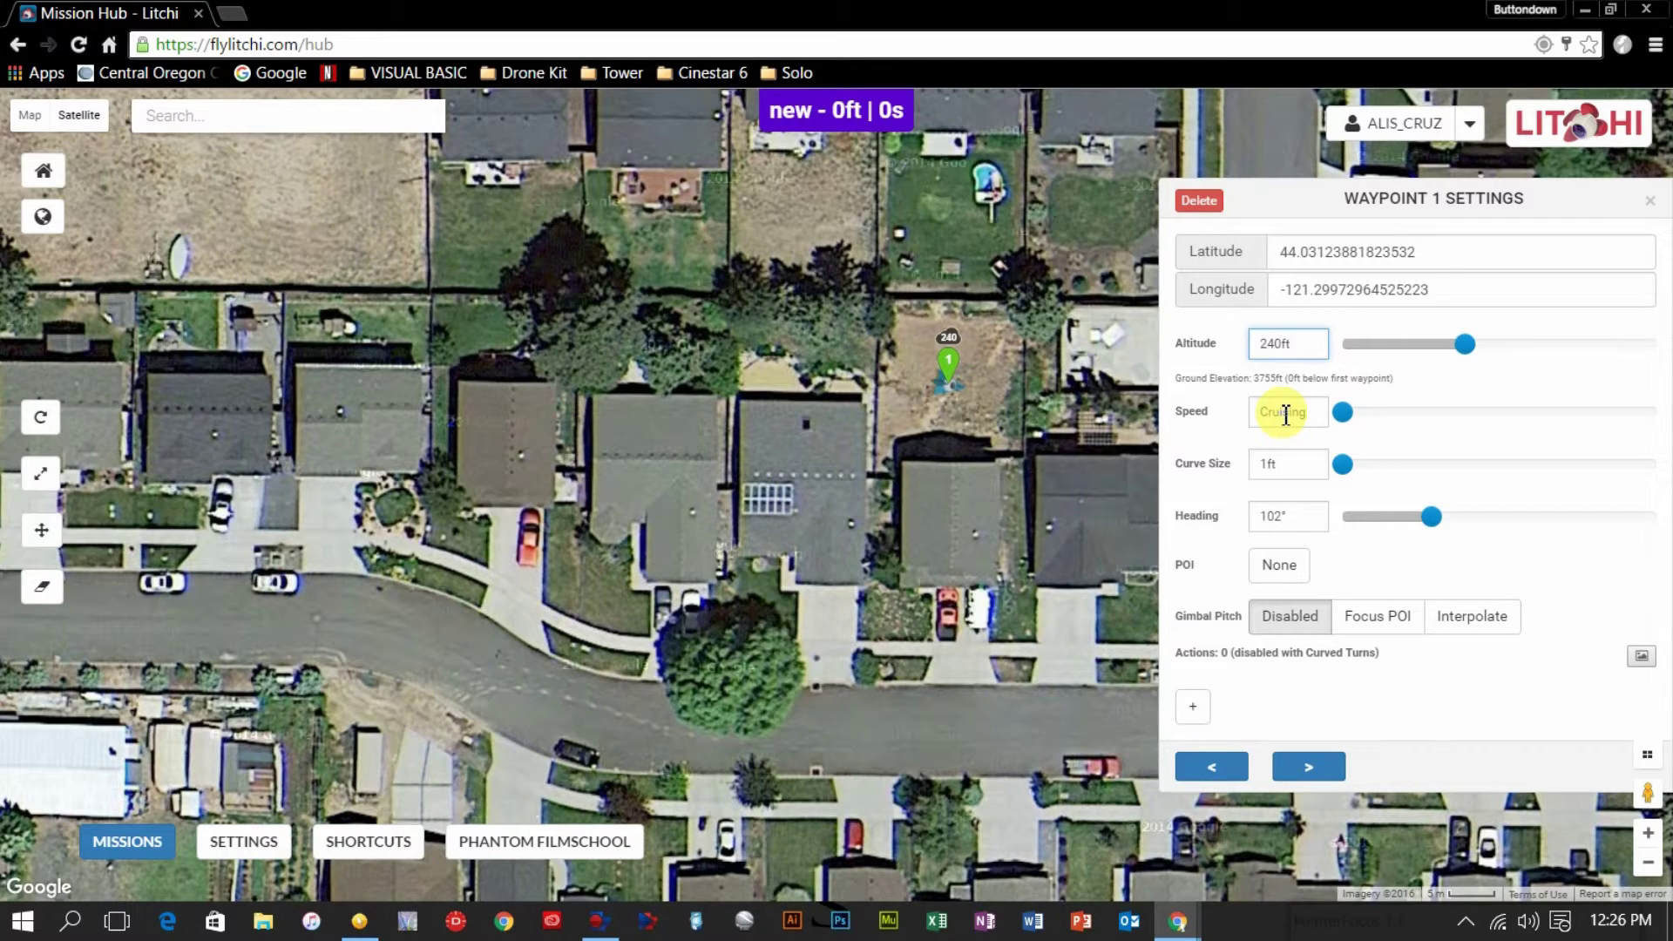
Set waypoint 1's speed to 4.0 mph and its heading to 270°
left_click(1348, 420)
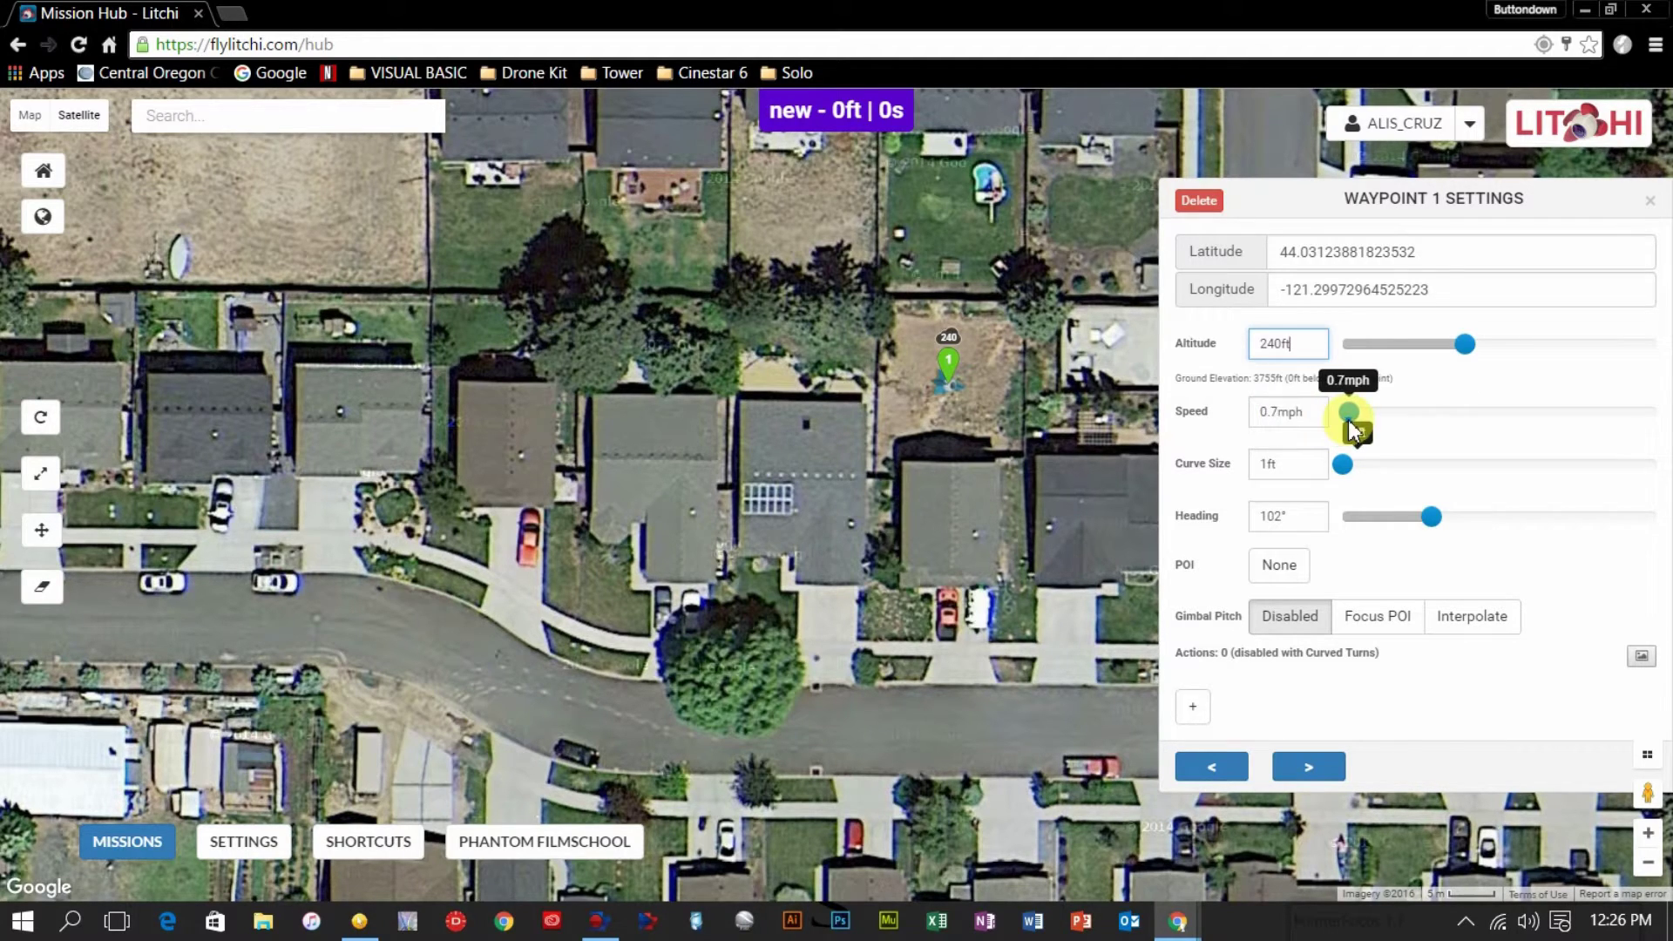
left_click_drag(1350, 422, 1355, 424)
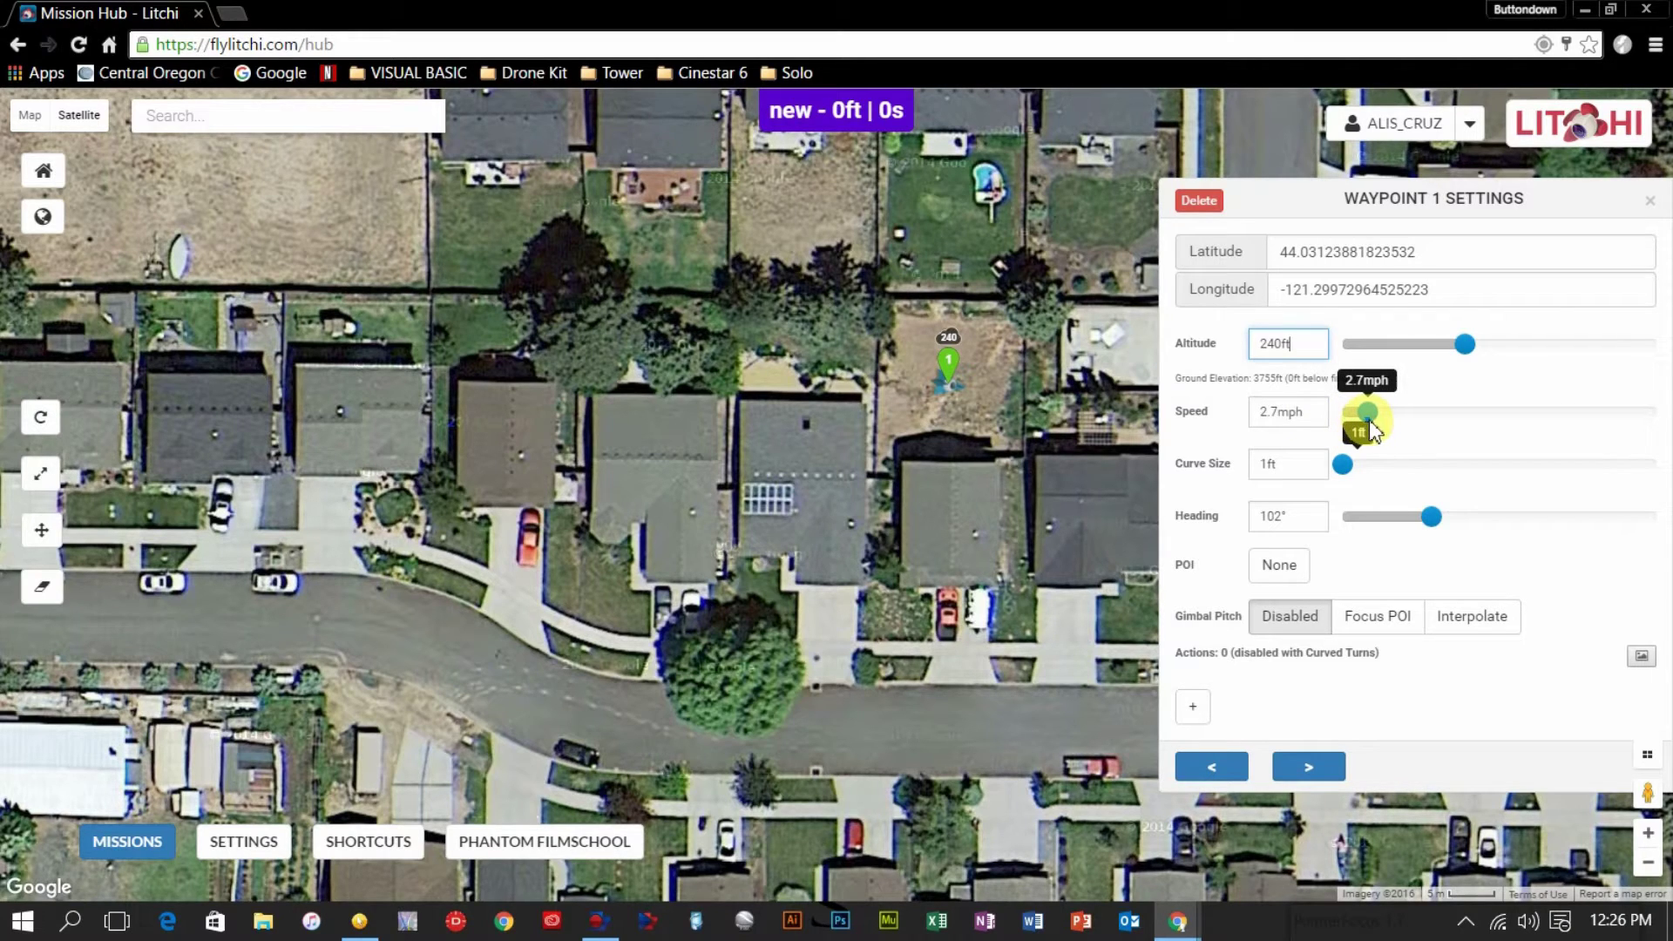
left_click_drag(1370, 421, 1382, 422)
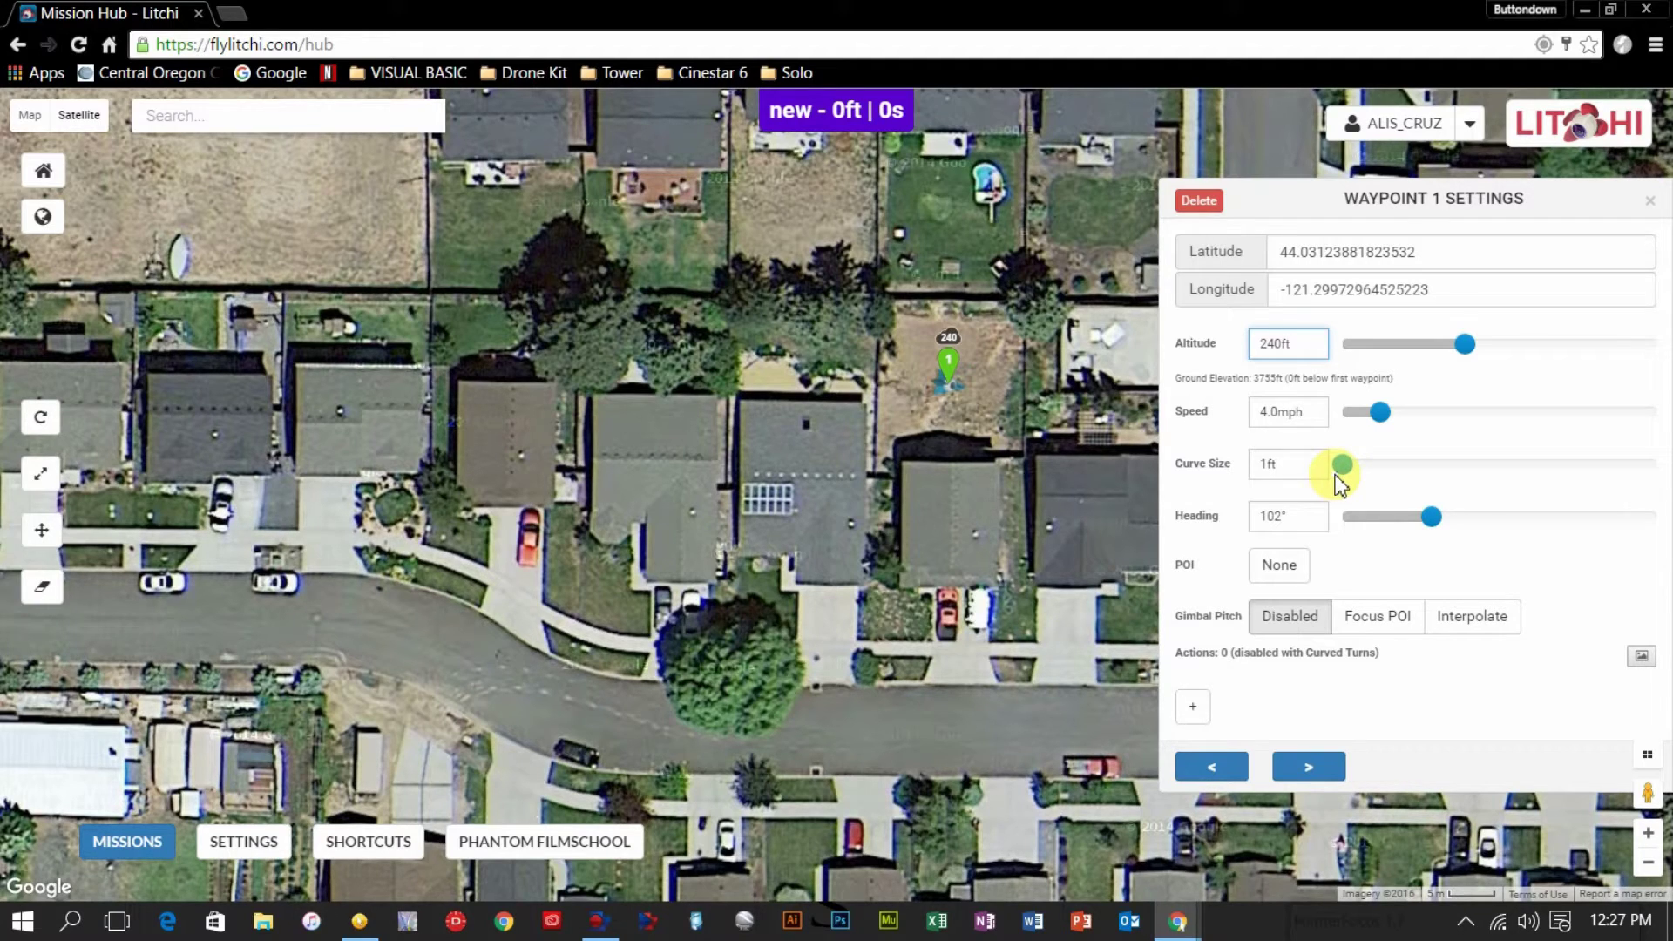
mouse_move(1438, 527)
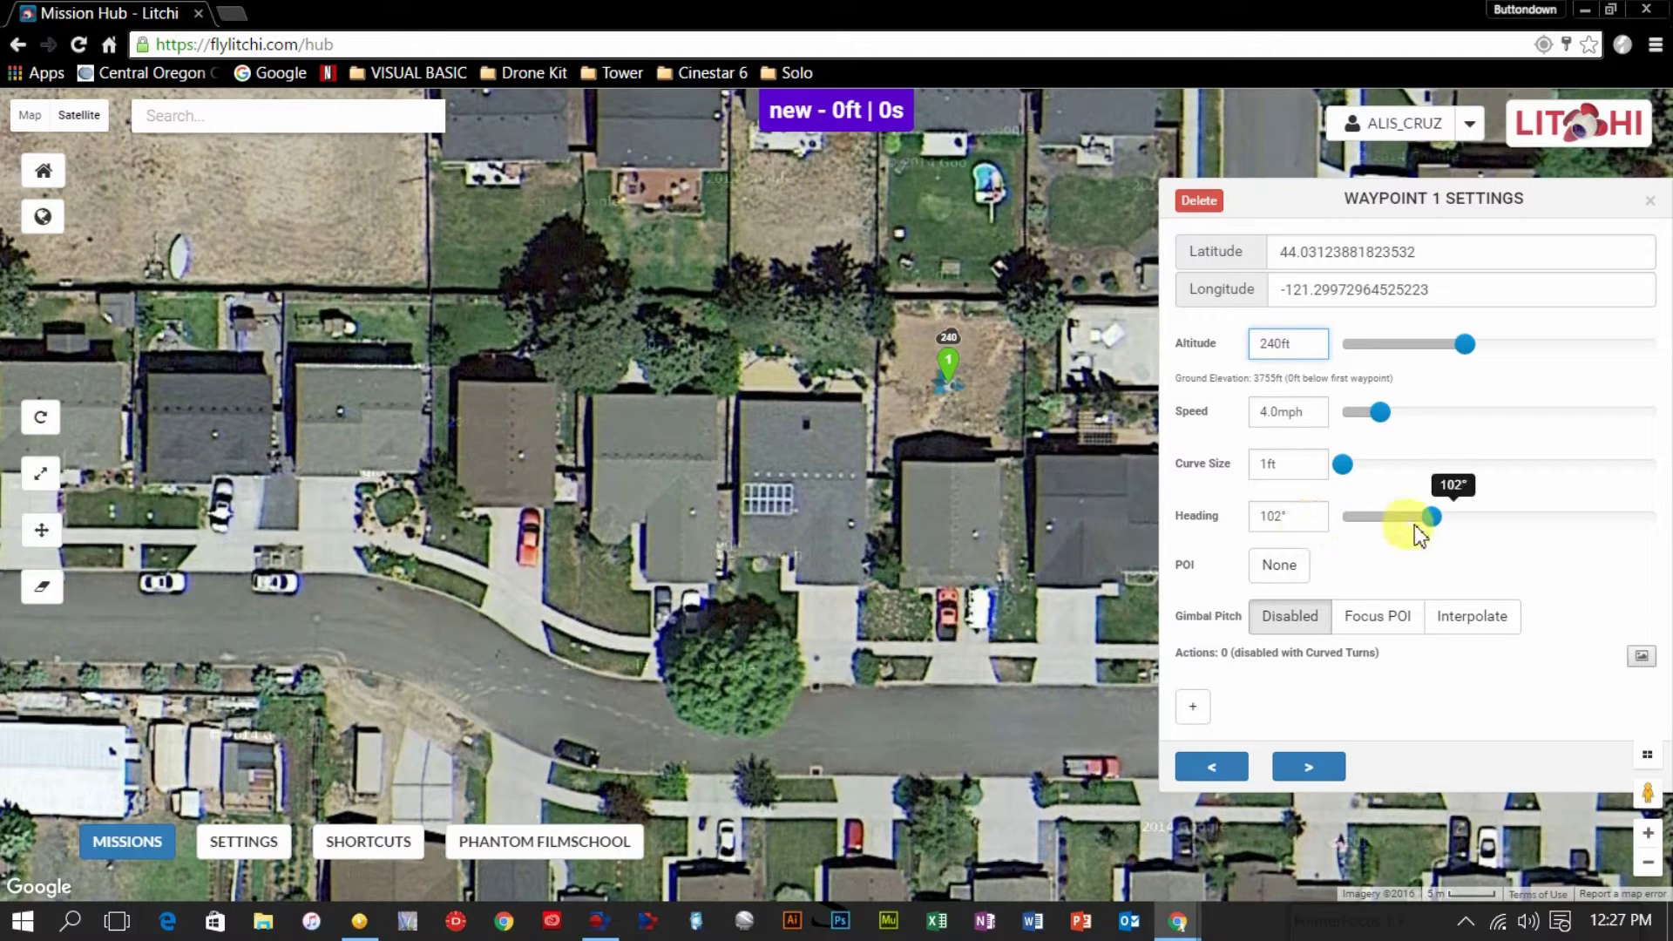
left_click_drag(1432, 534, 1583, 539)
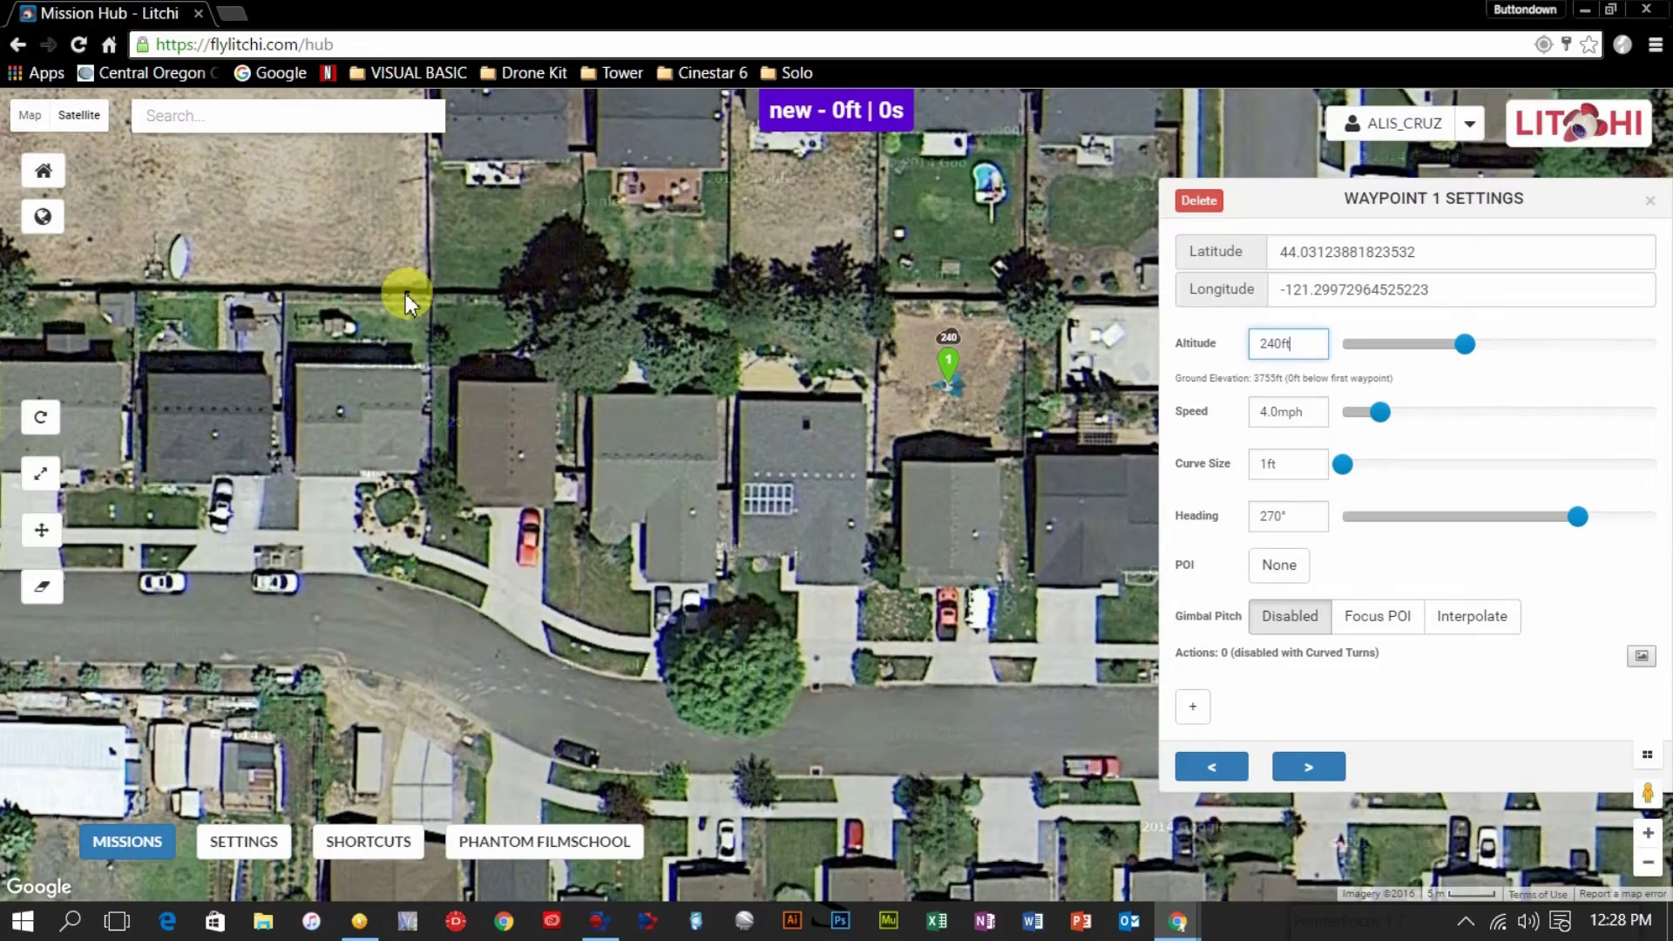
Add a point of interest at the center of the cul-de-sac northwest of waypoint 1 and set its altitude to 108 ft
scroll(780, 317, "down", 1)
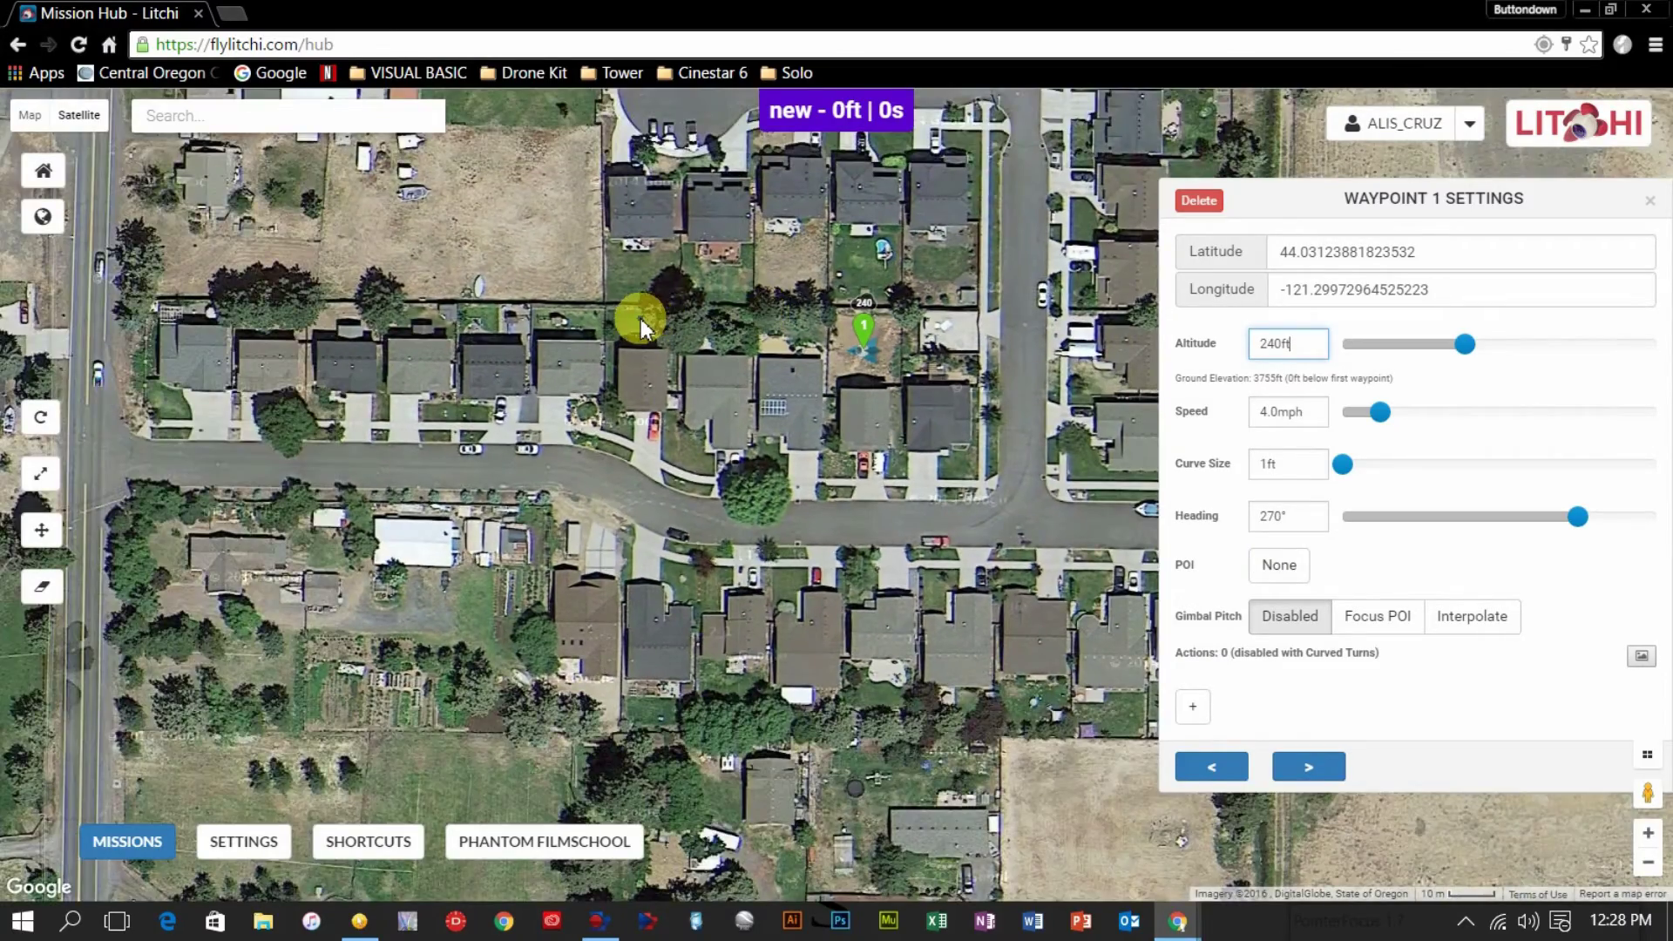
scroll(641, 319, "down", 1)
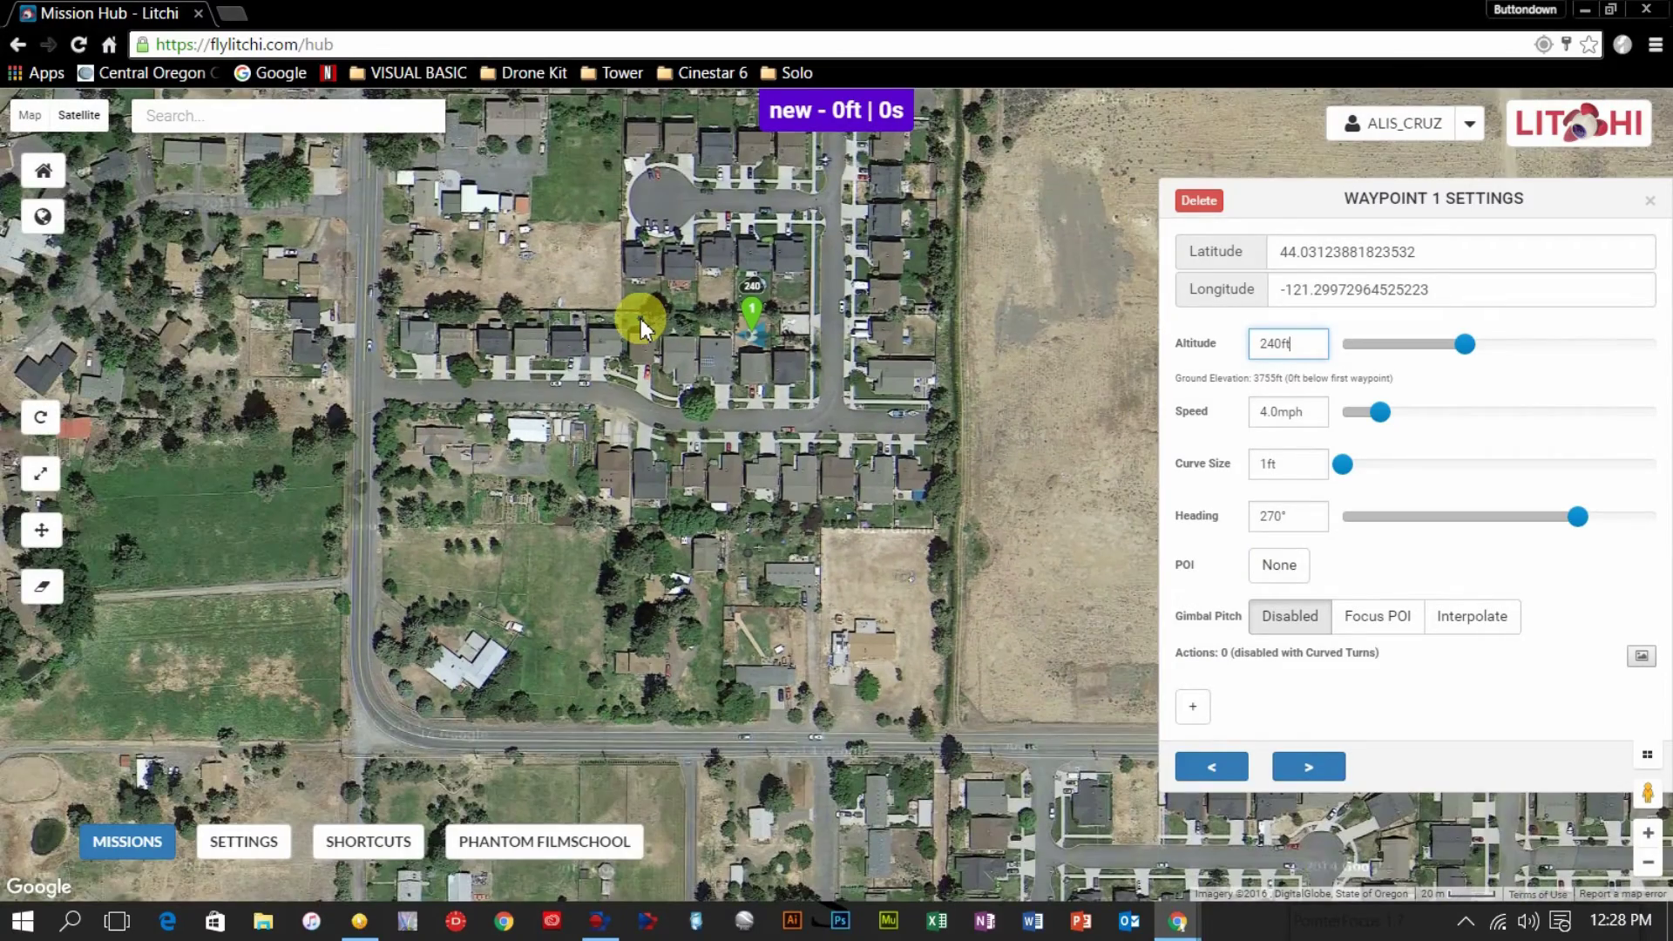
left_click(663, 201, "ctrl")
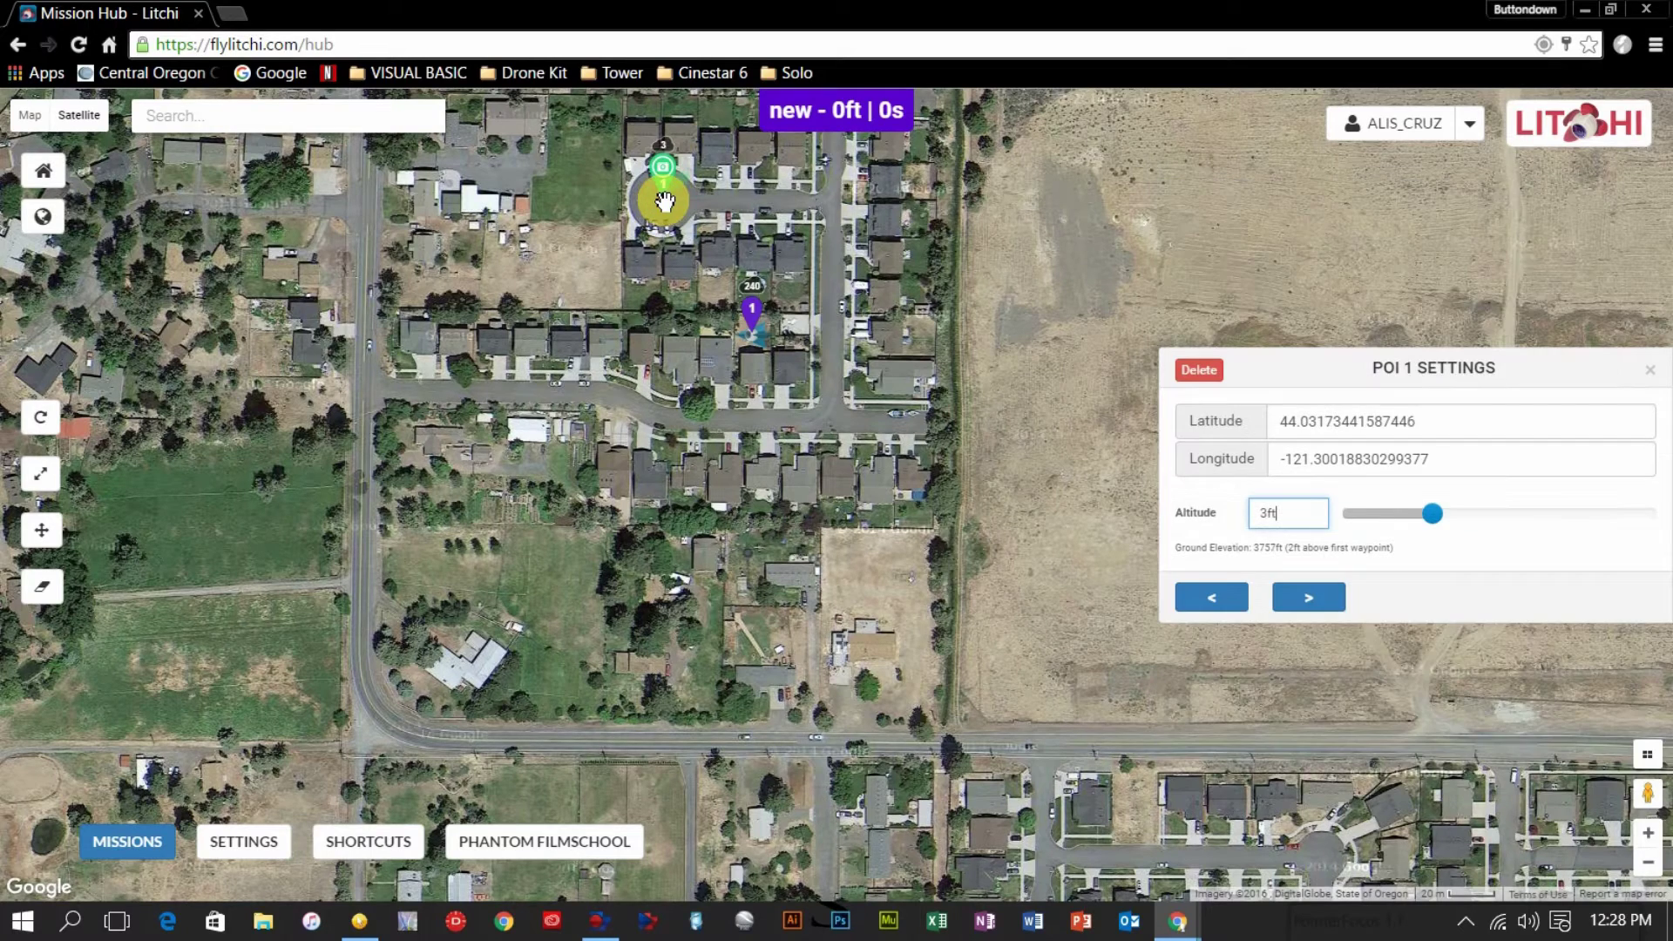
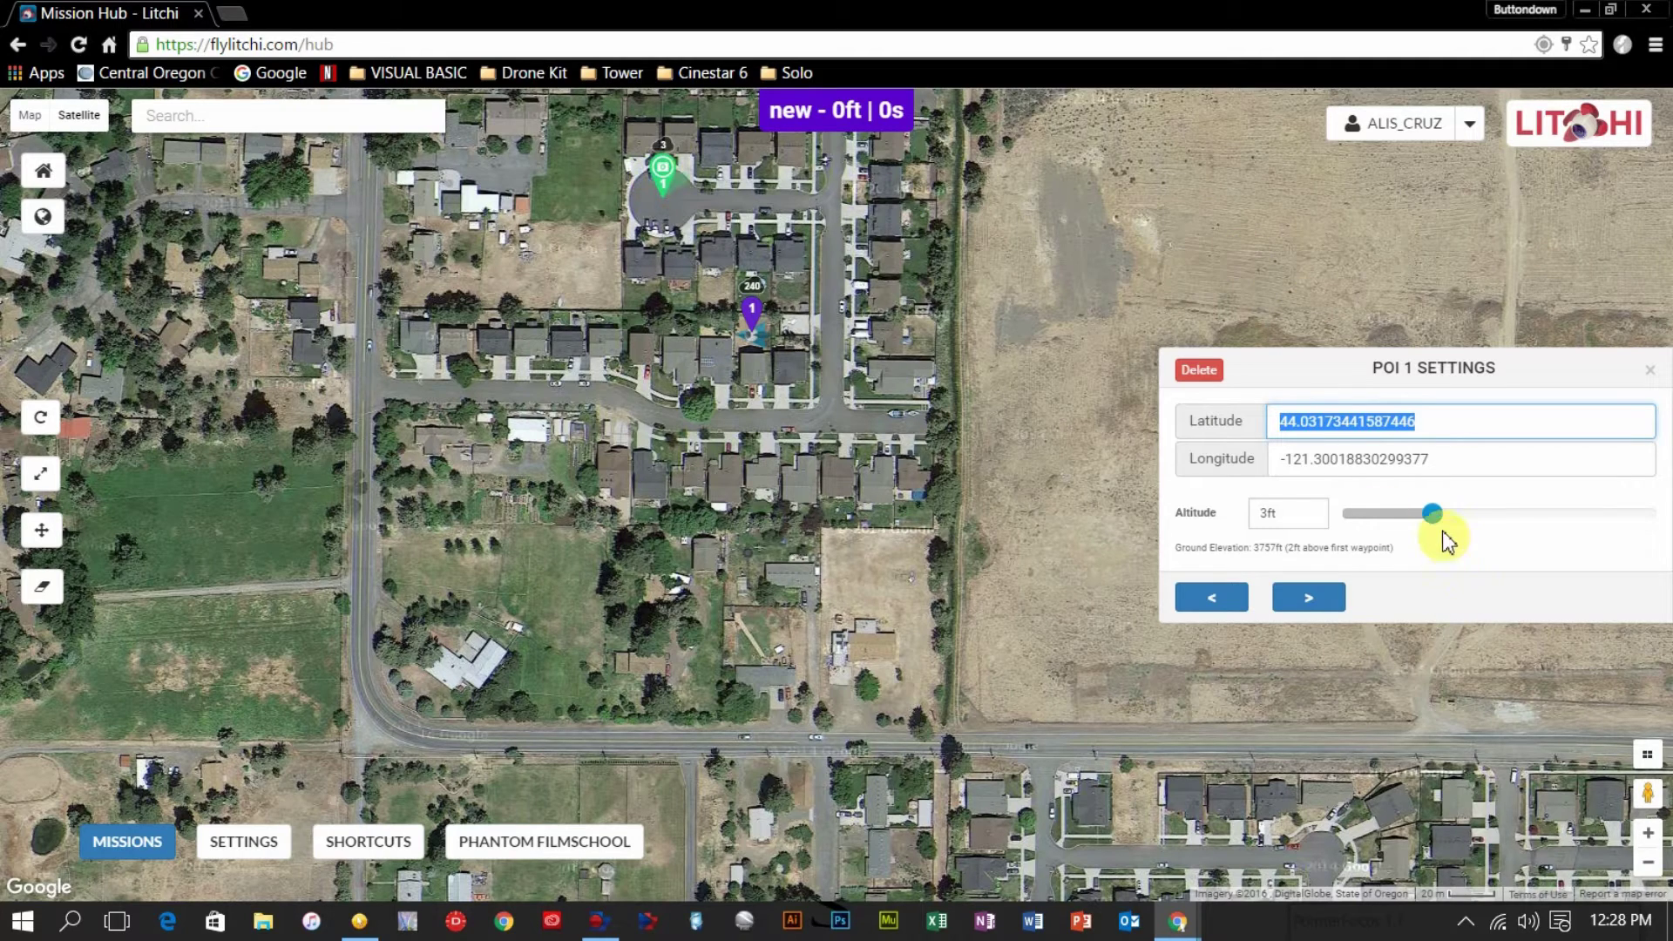
left_click_drag(1435, 517, 1452, 529)
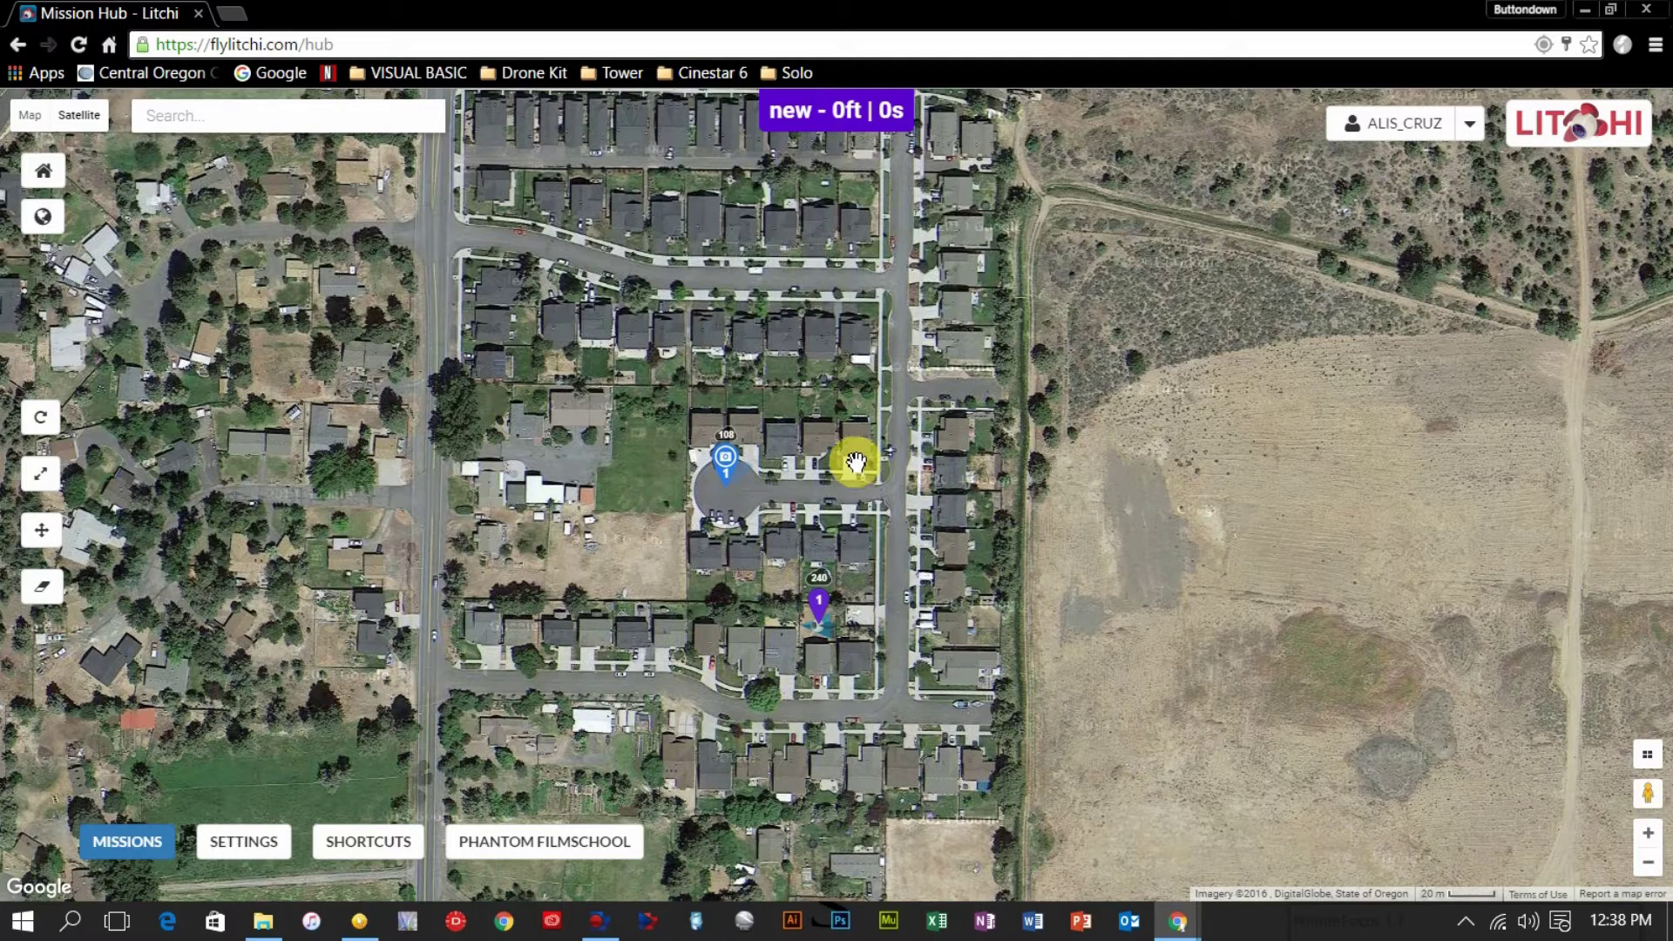
Add waypoints 2 to 6 counterclockwise around the cul-de-sac, from the street east of it, over the northern houses, to west of the main road
left_click(902, 448)
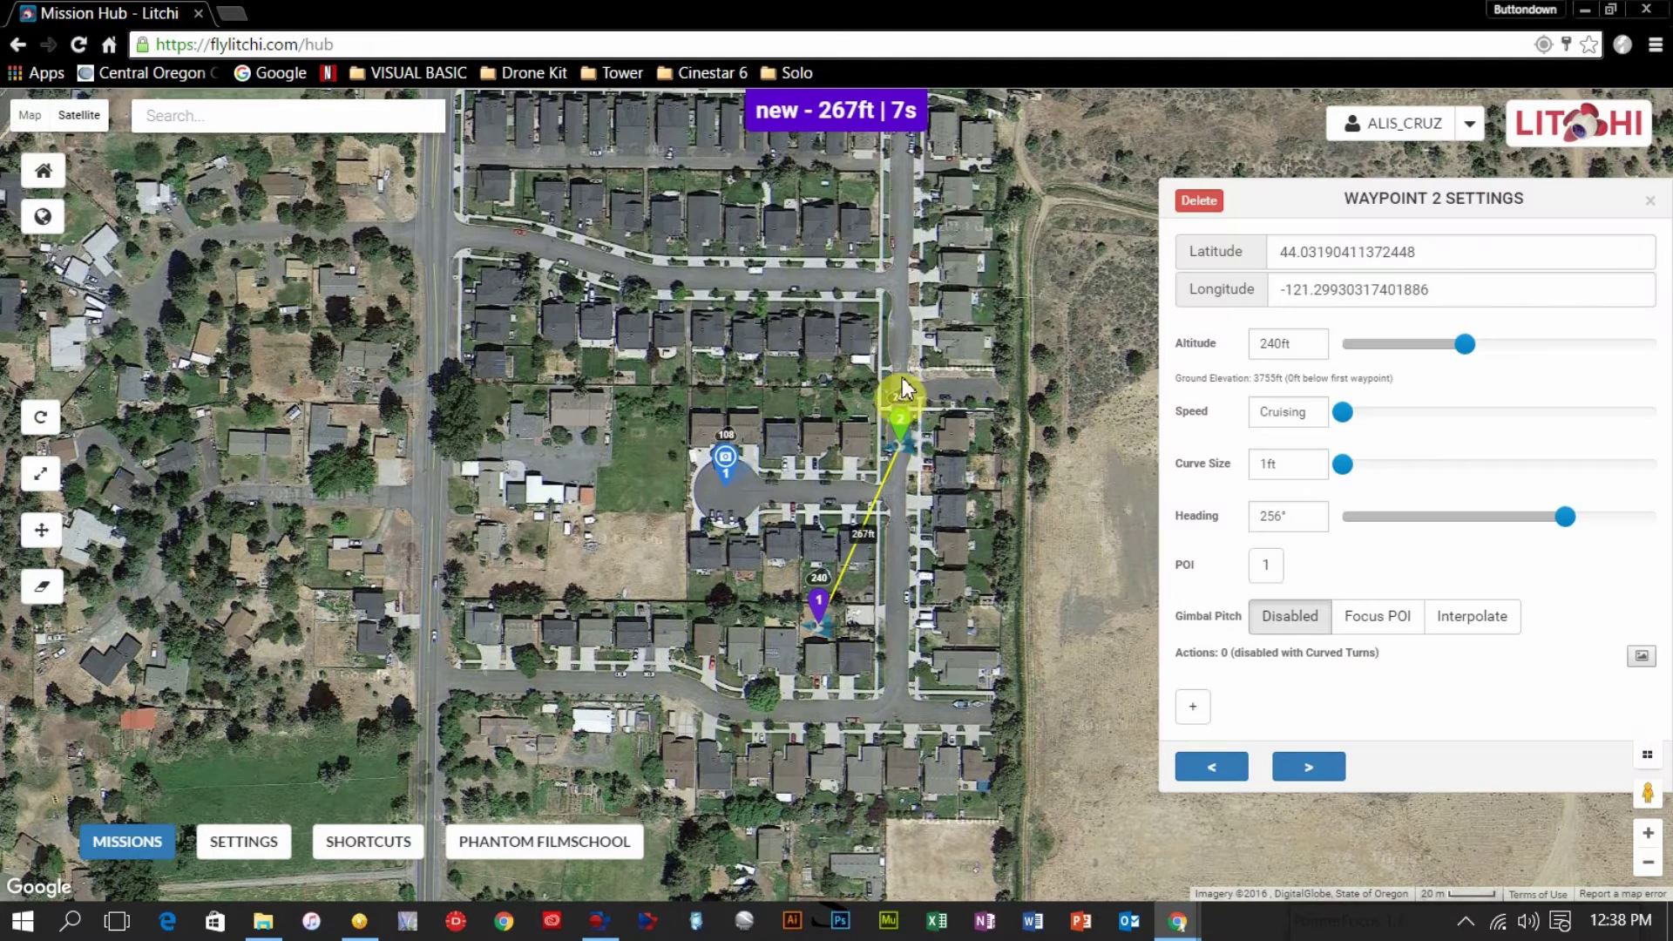
left_click(882, 277)
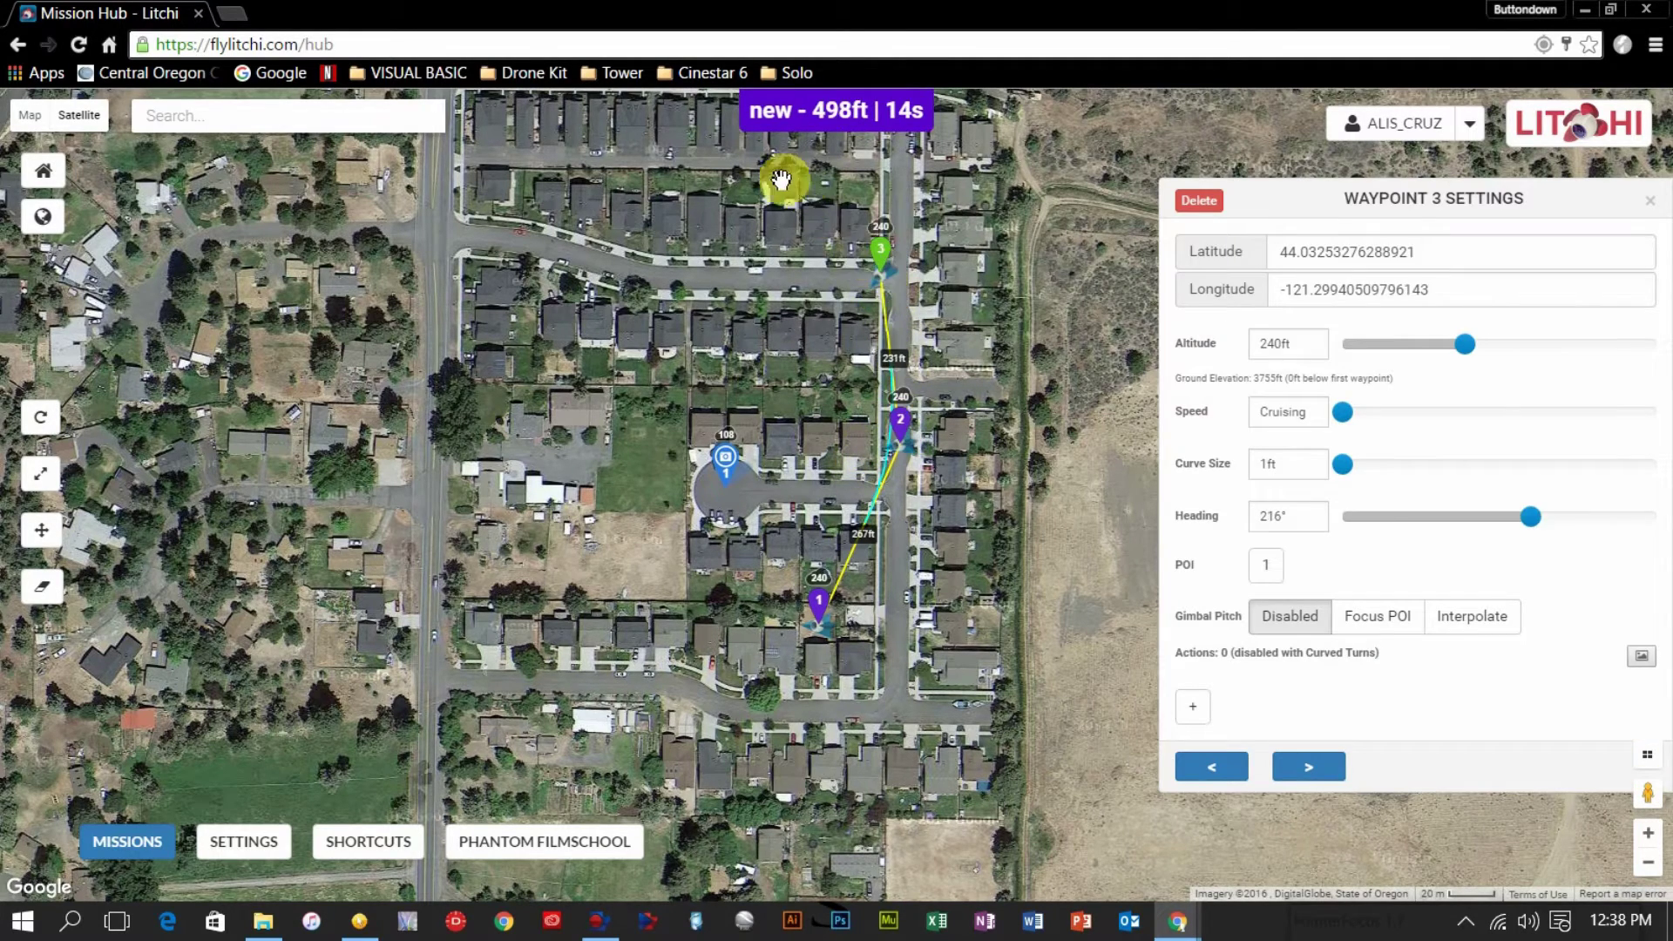
left_click(728, 155)
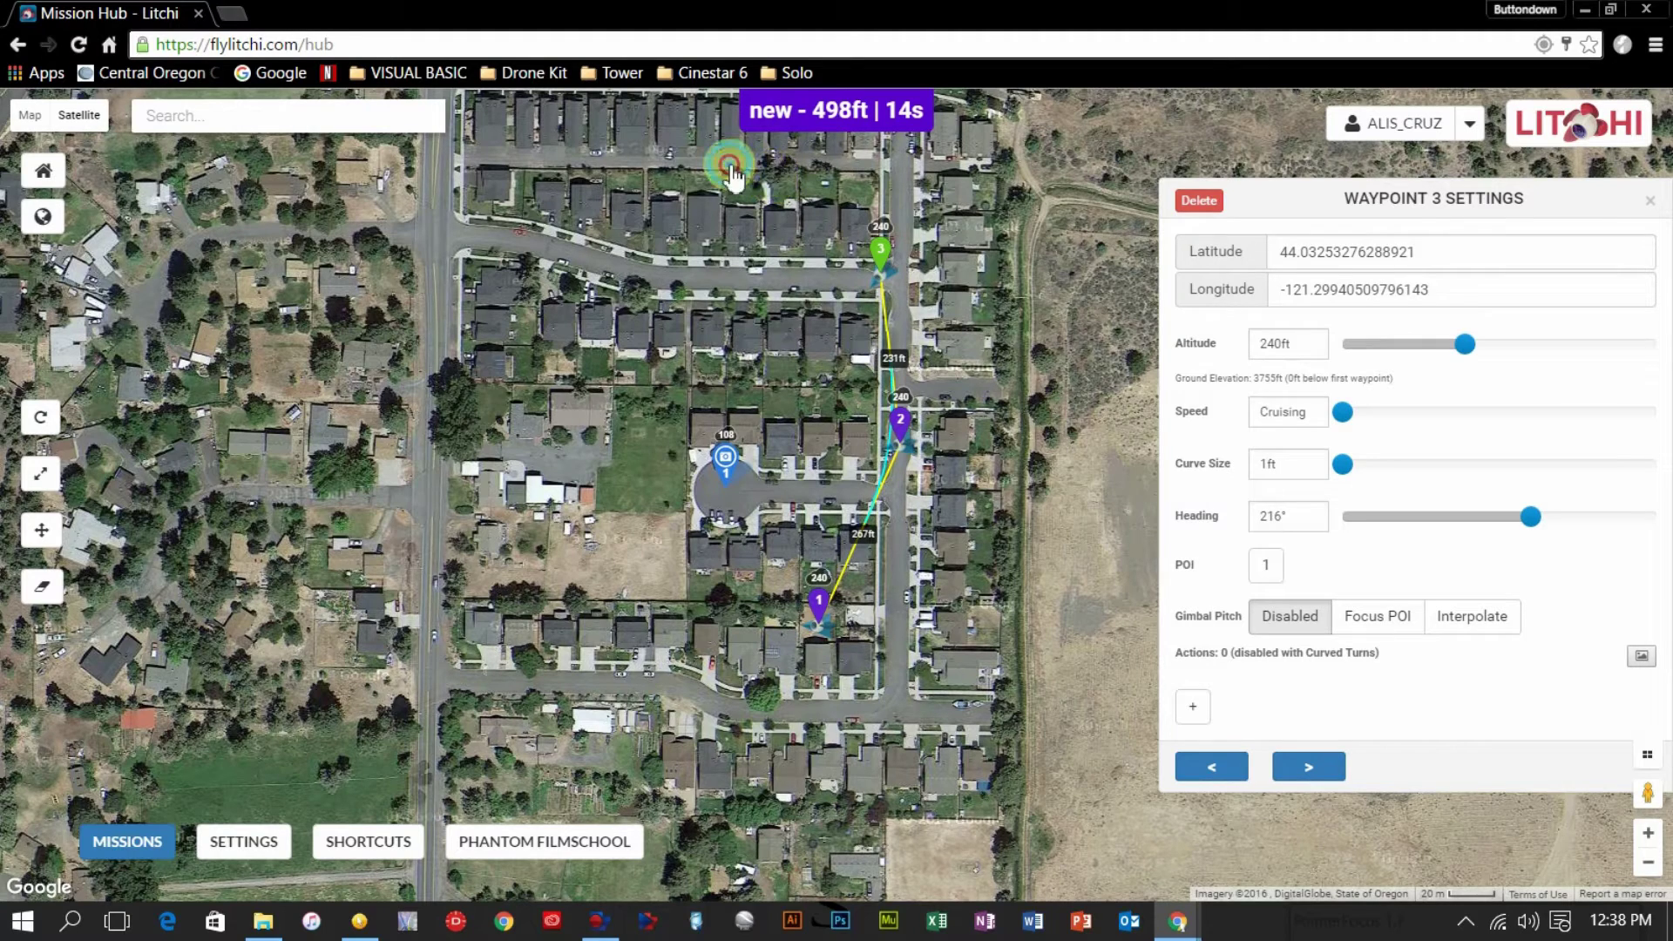
left_click(536, 175)
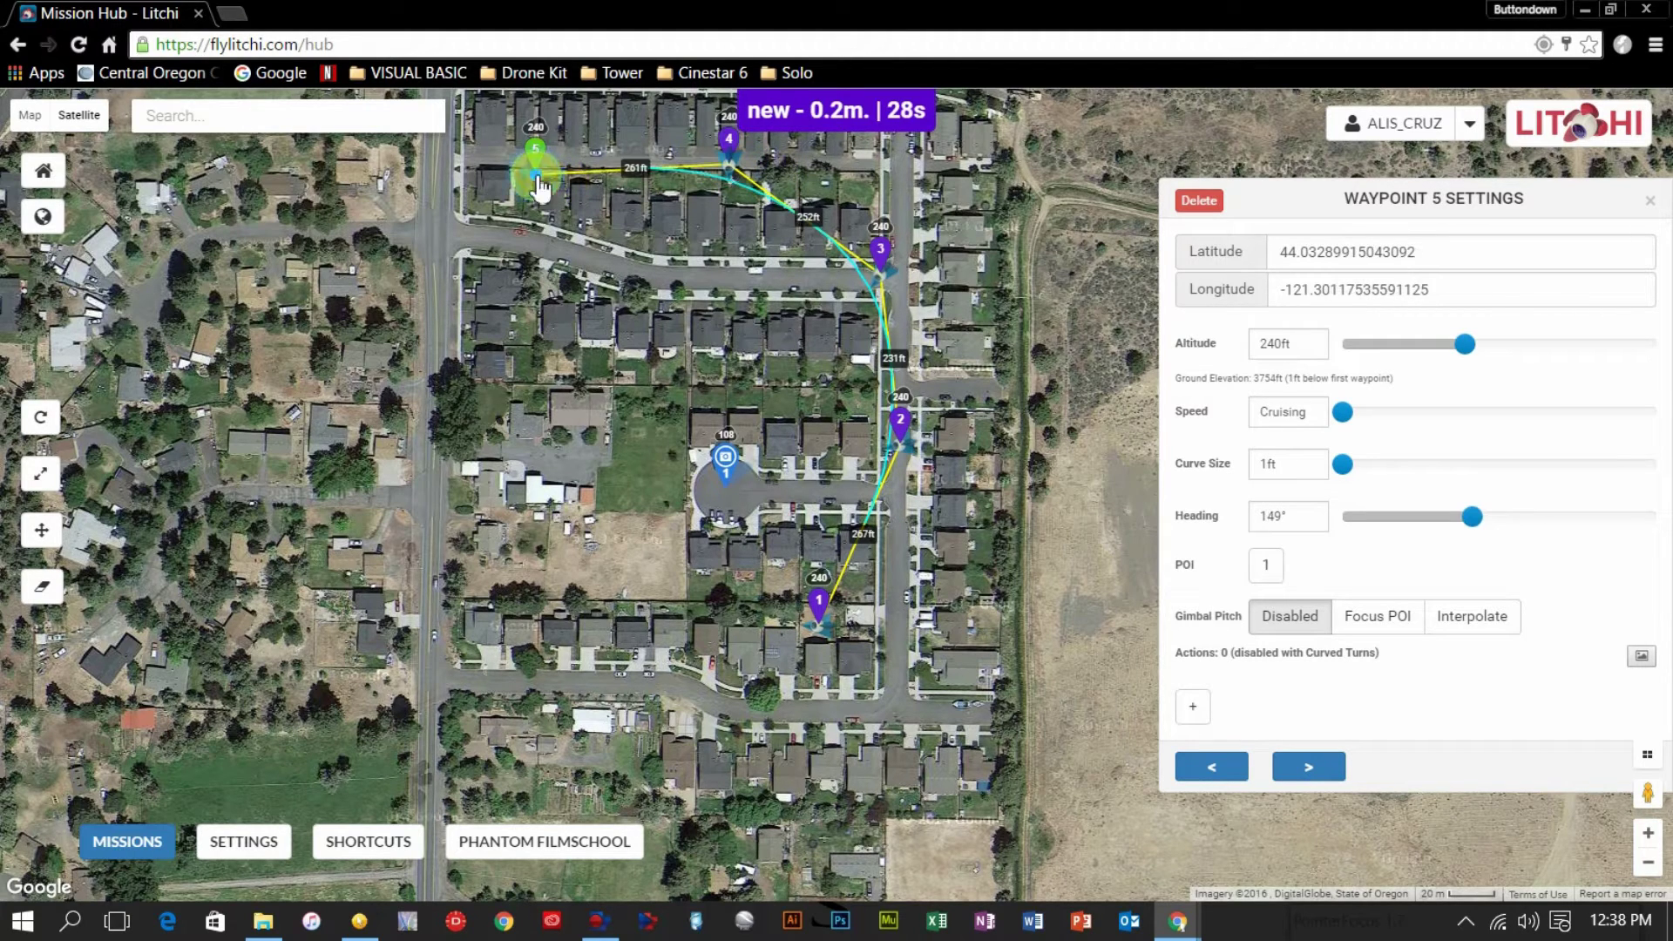
left_click(397, 291)
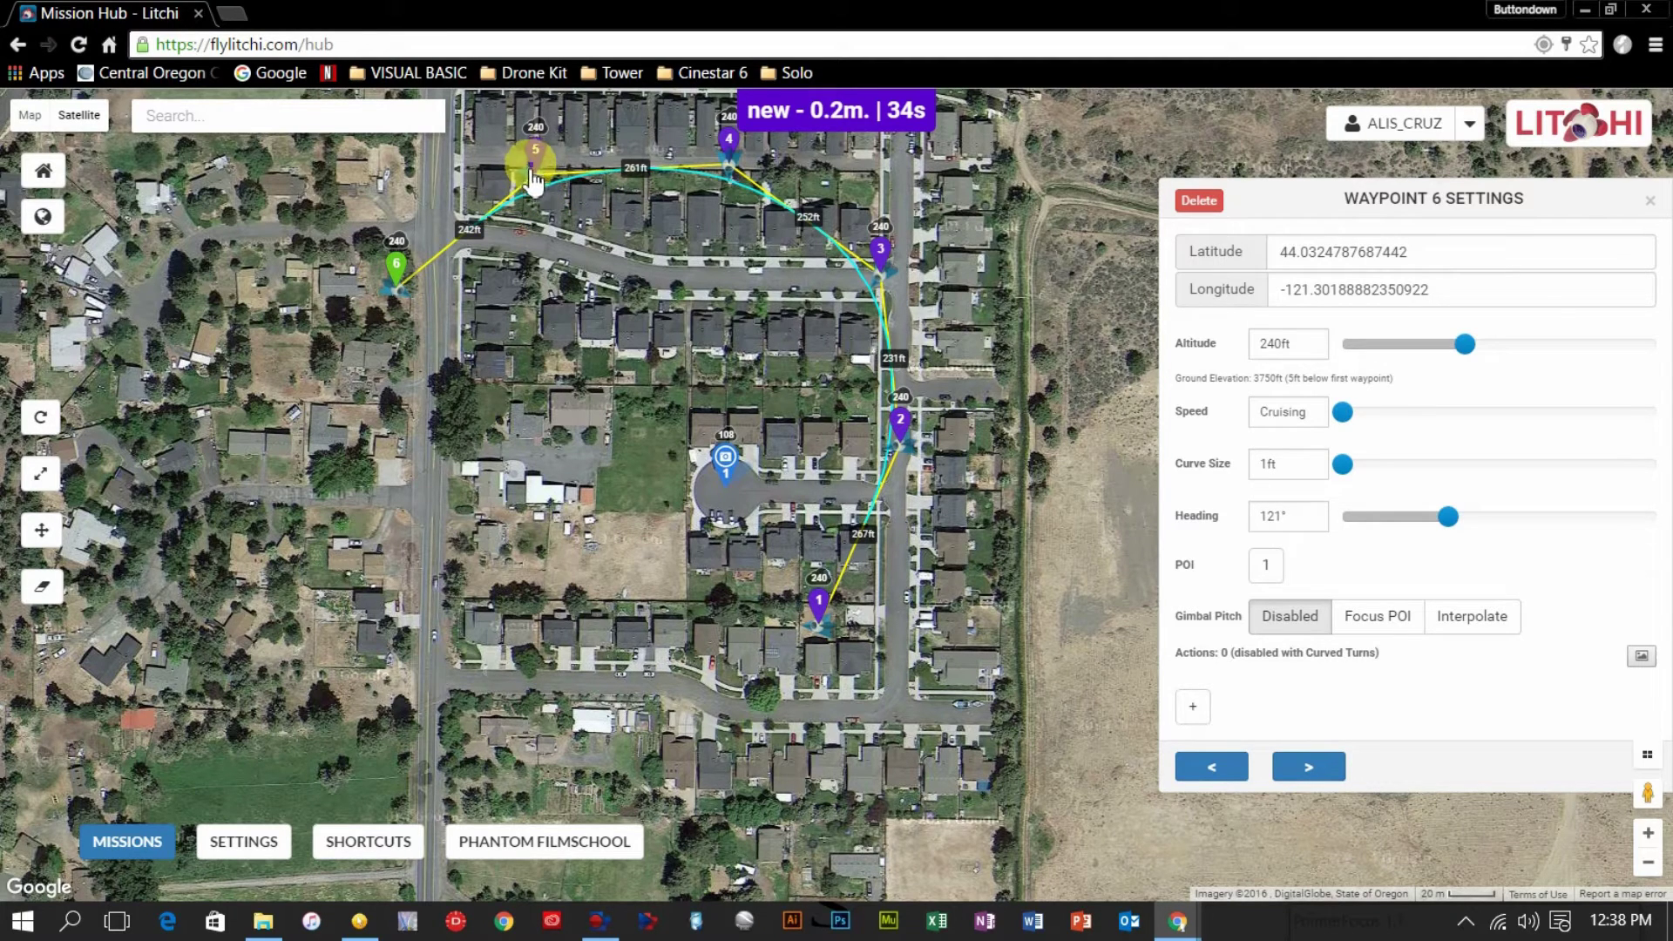
Continue the loop with waypoints 7 to 10, from west of the main road around to the houses southwest of waypoint 1
left_click_drag(531, 178, 781, 233)
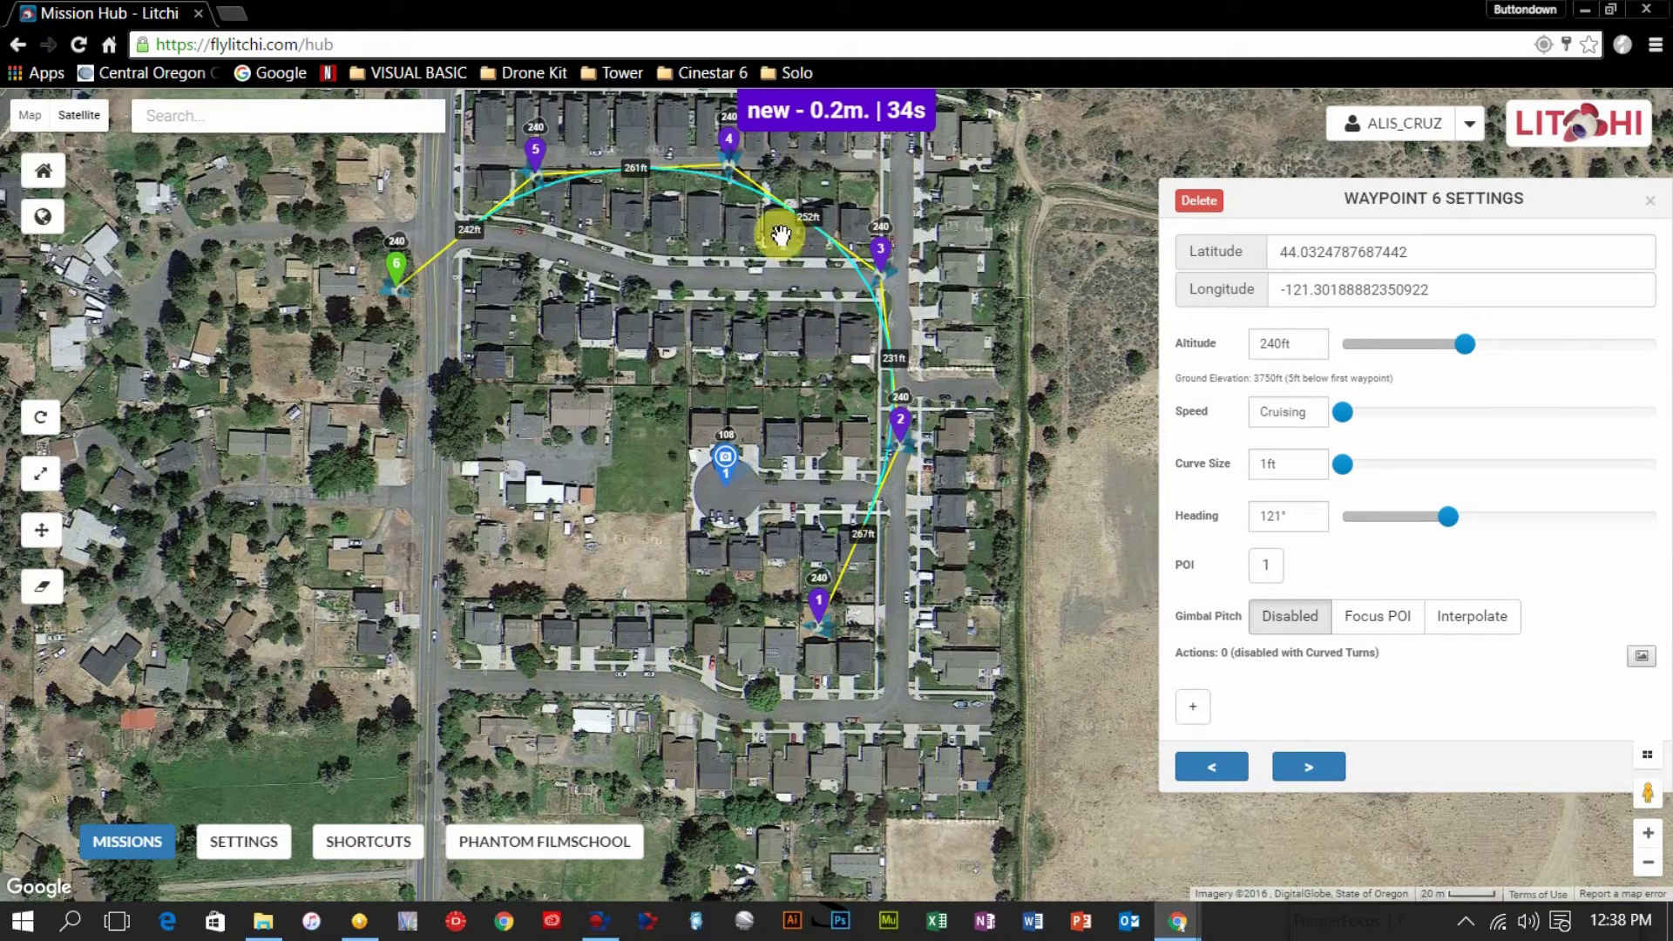
left_click(413, 464)
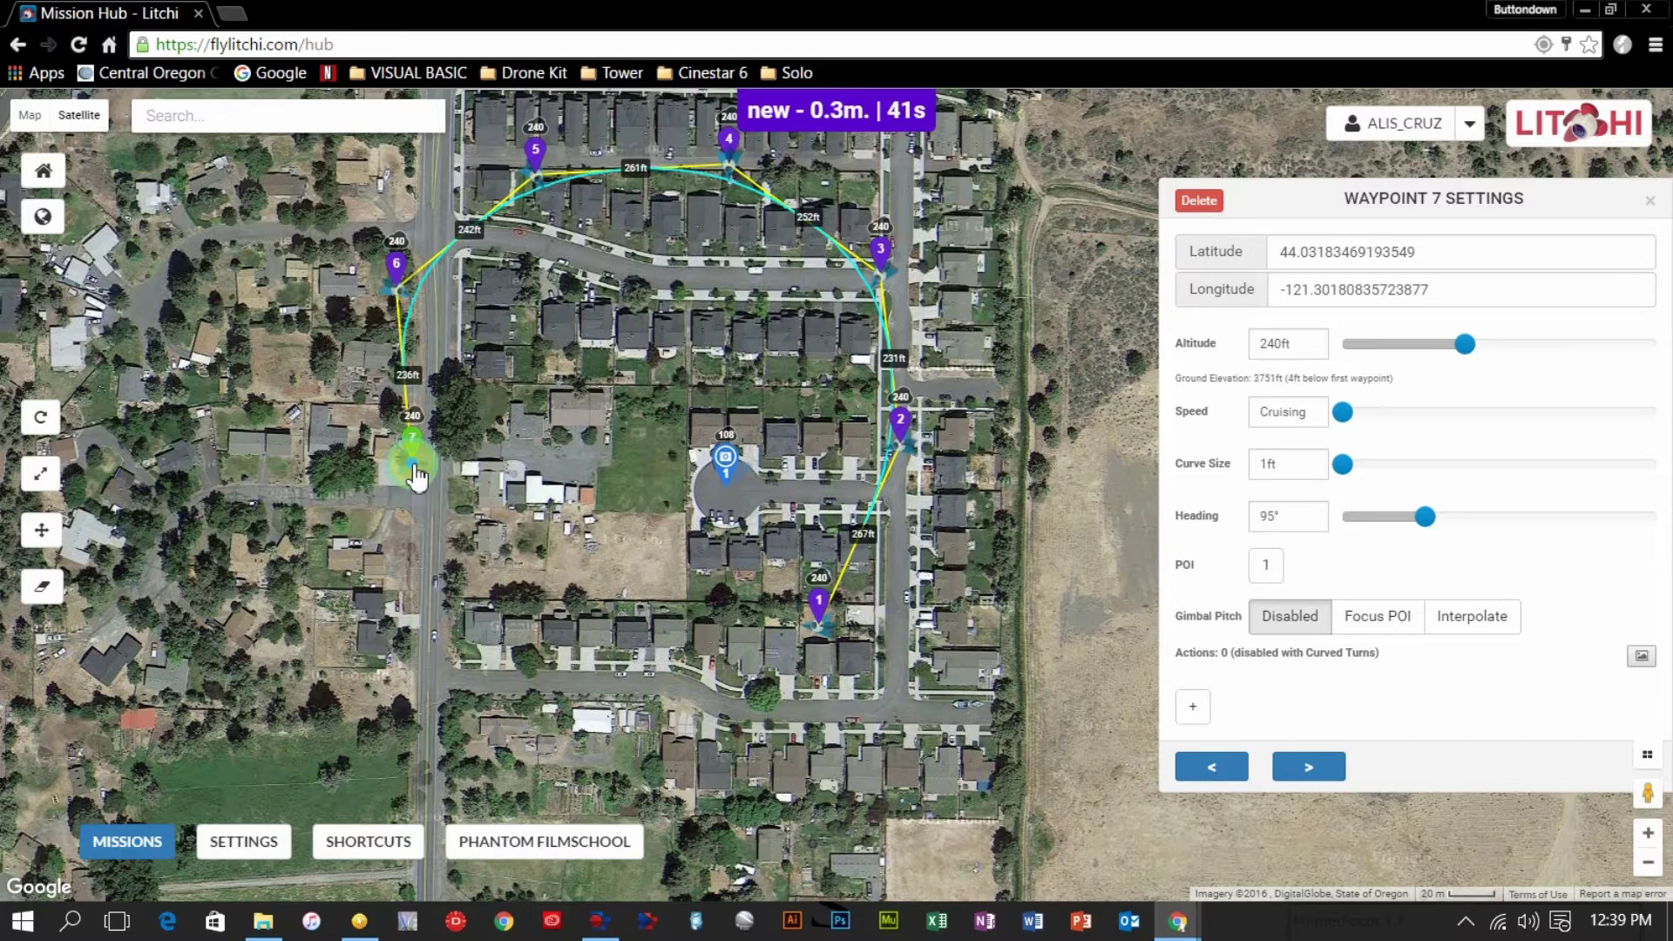
left_click(512, 592)
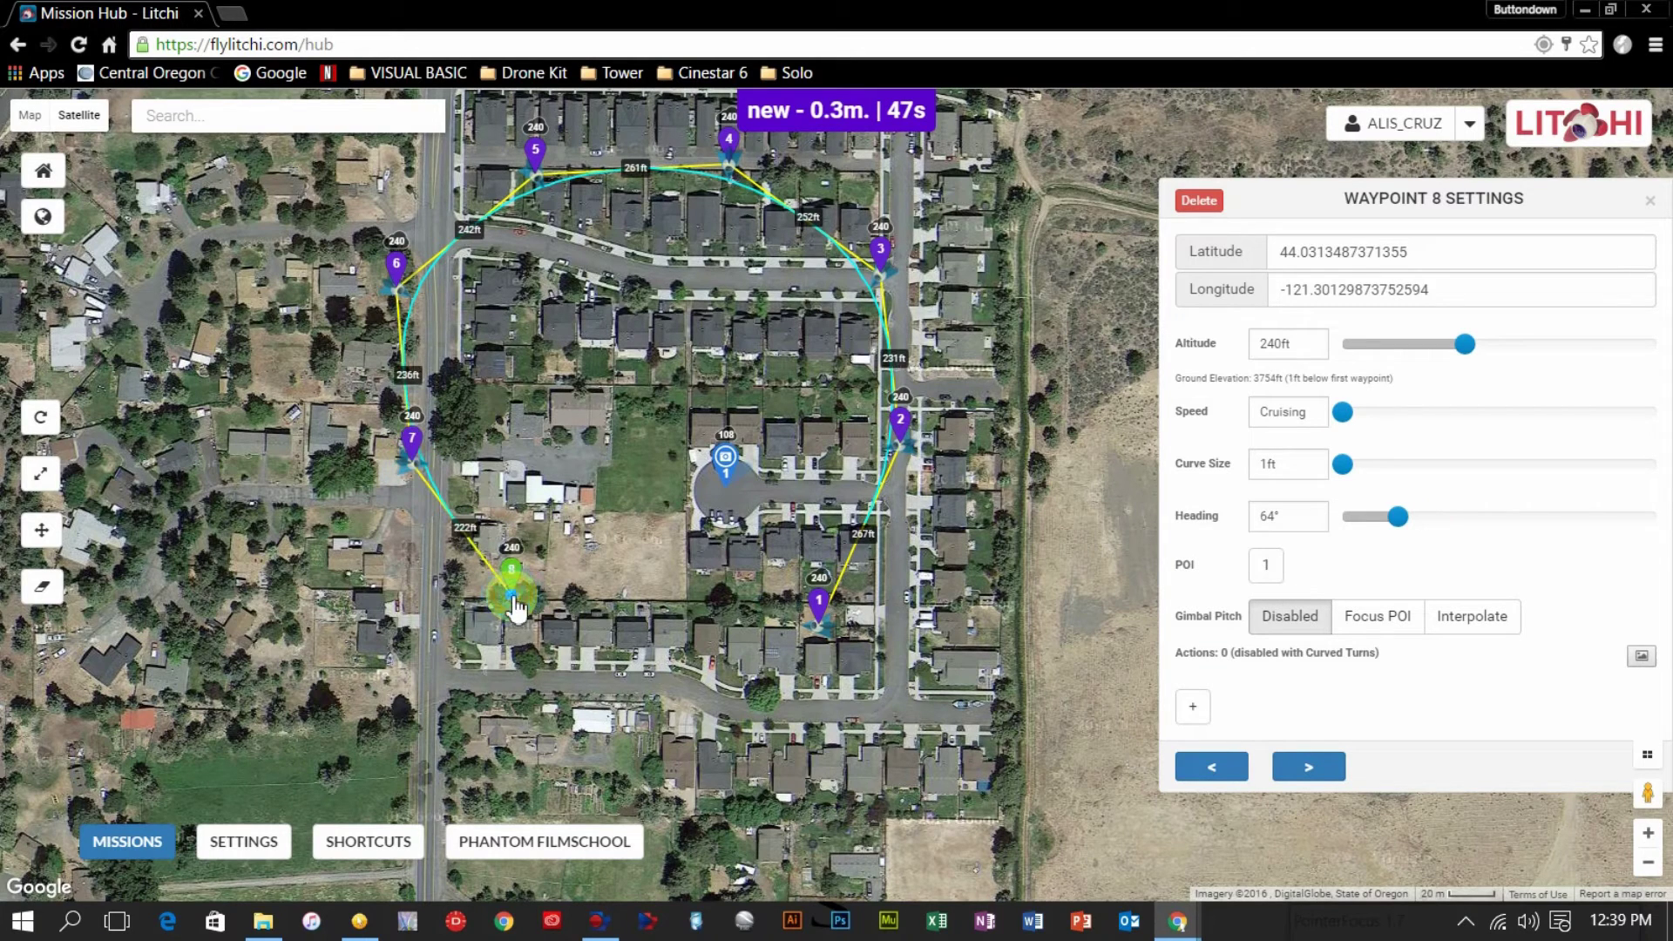
left_click(654, 665)
left_click(749, 678)
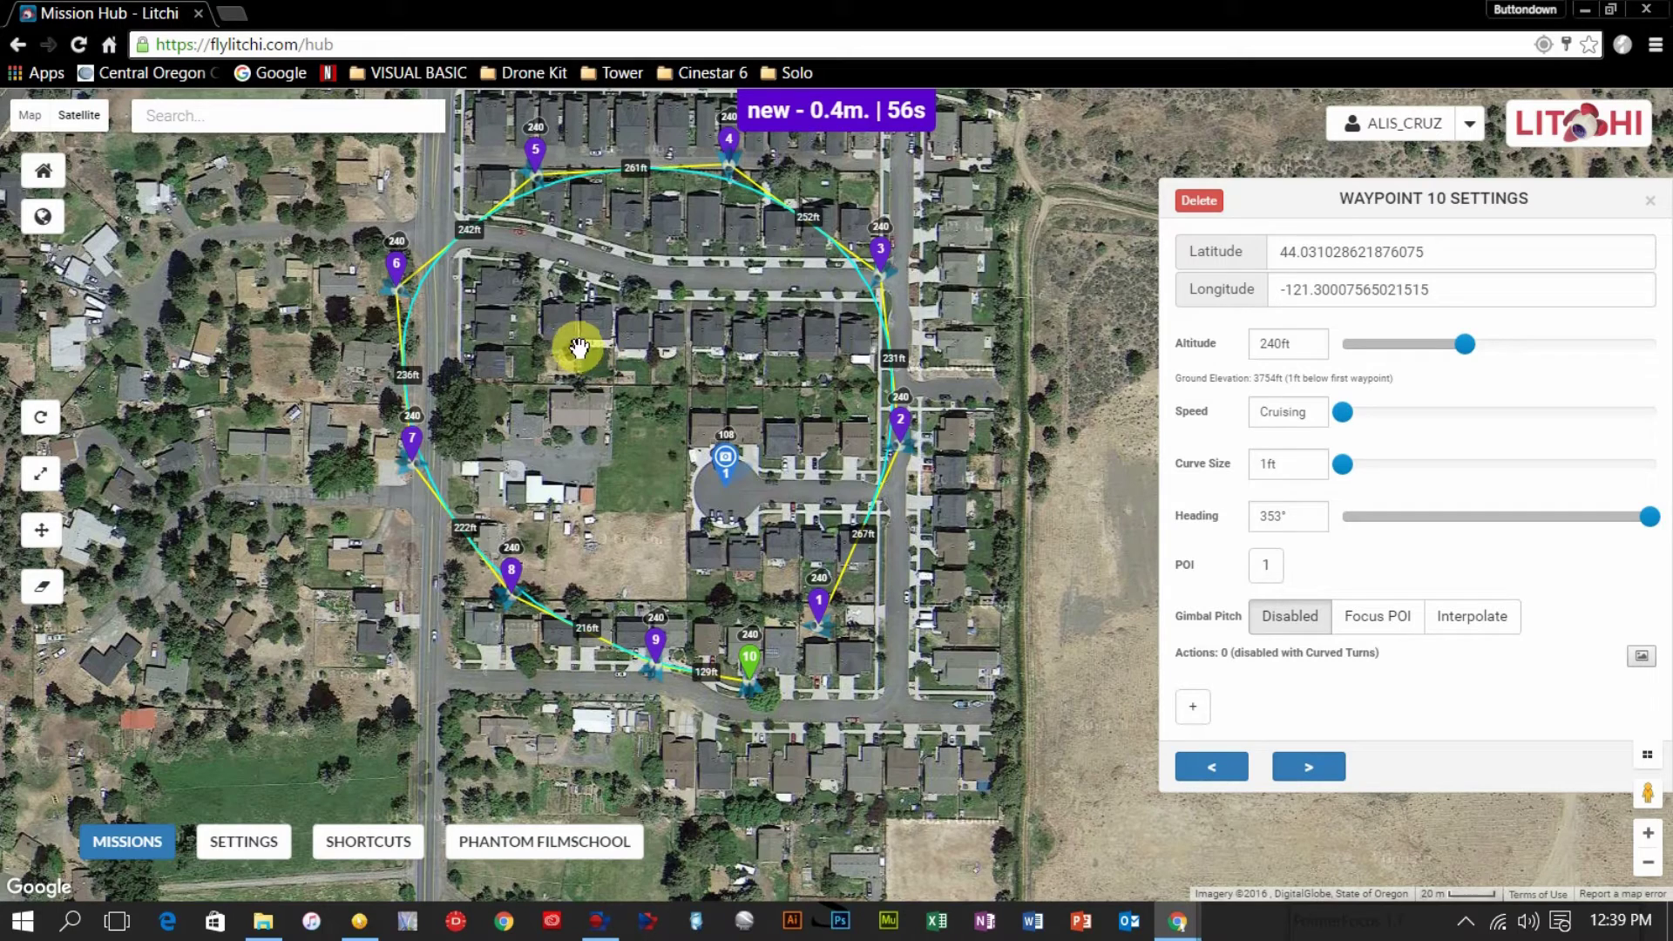
Add a second point of interest at the houses directly south of waypoint 5 and assign POI 2 to waypoint 5
left_click(542, 307, "ctrl")
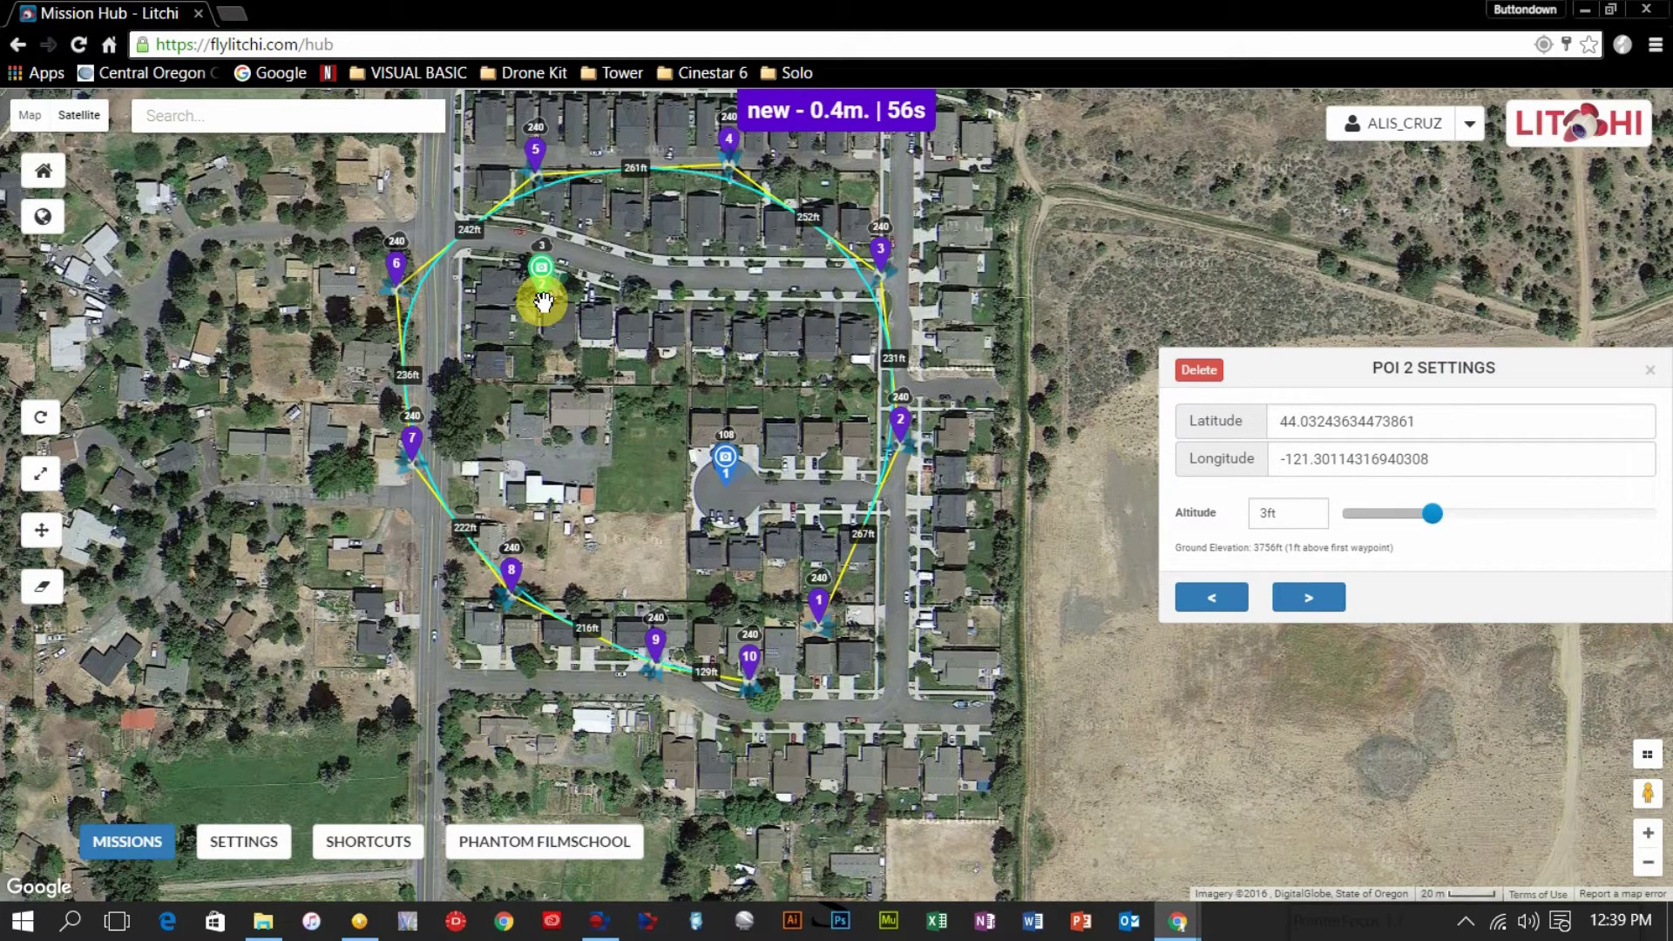
left_click(539, 155)
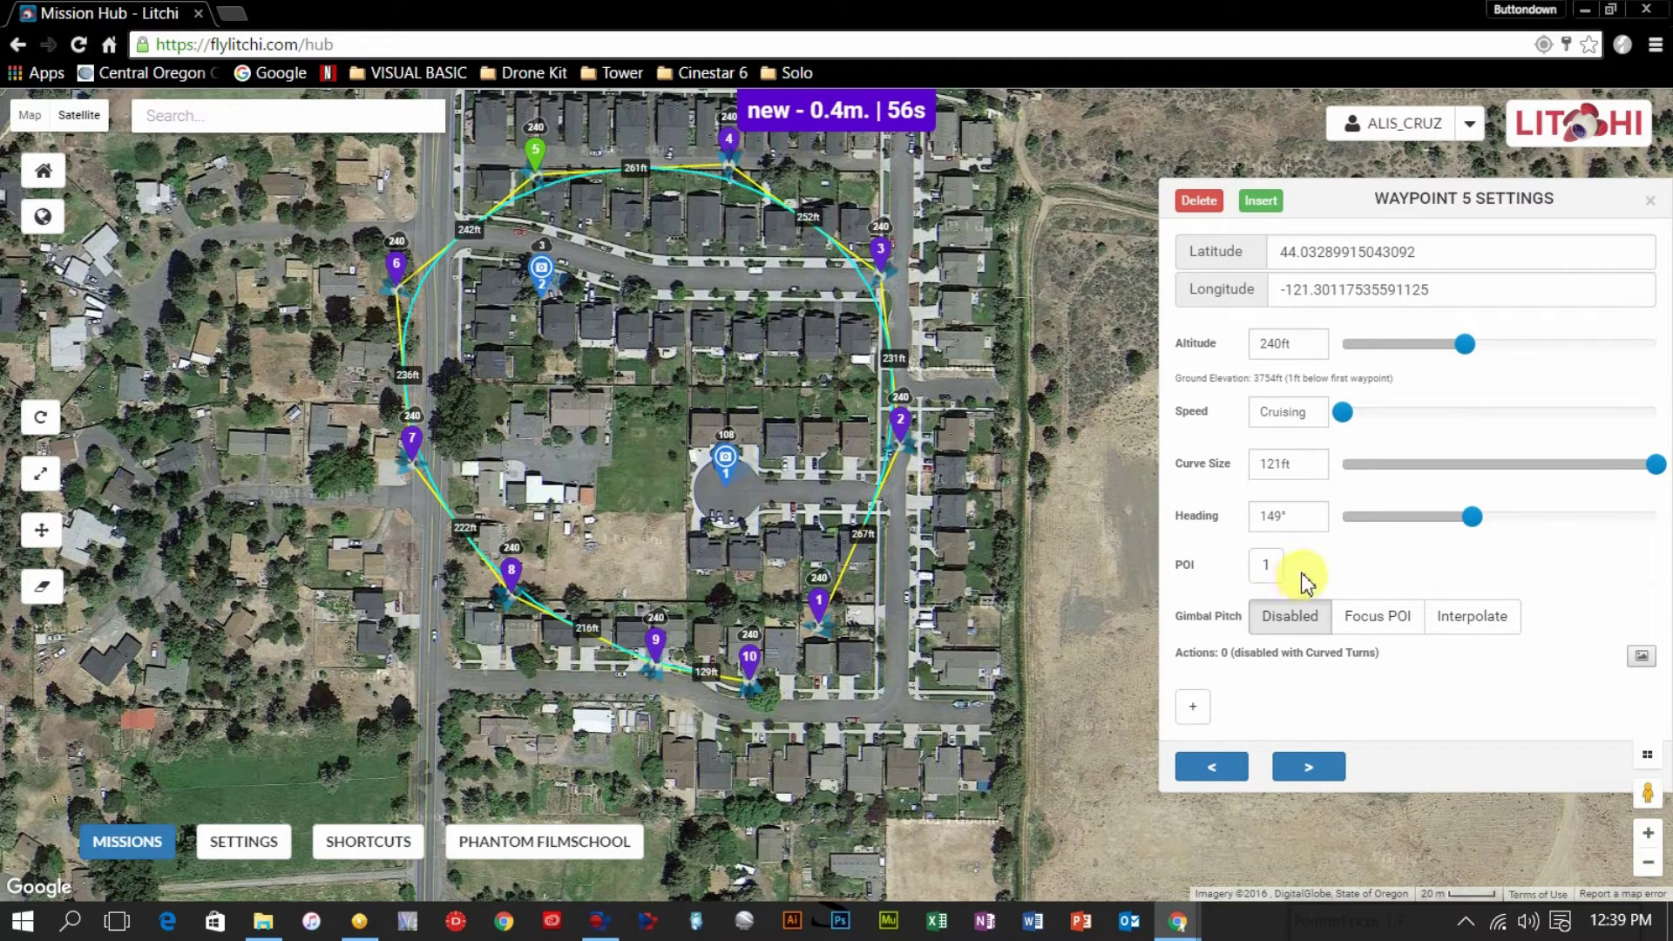
left_click(1271, 568)
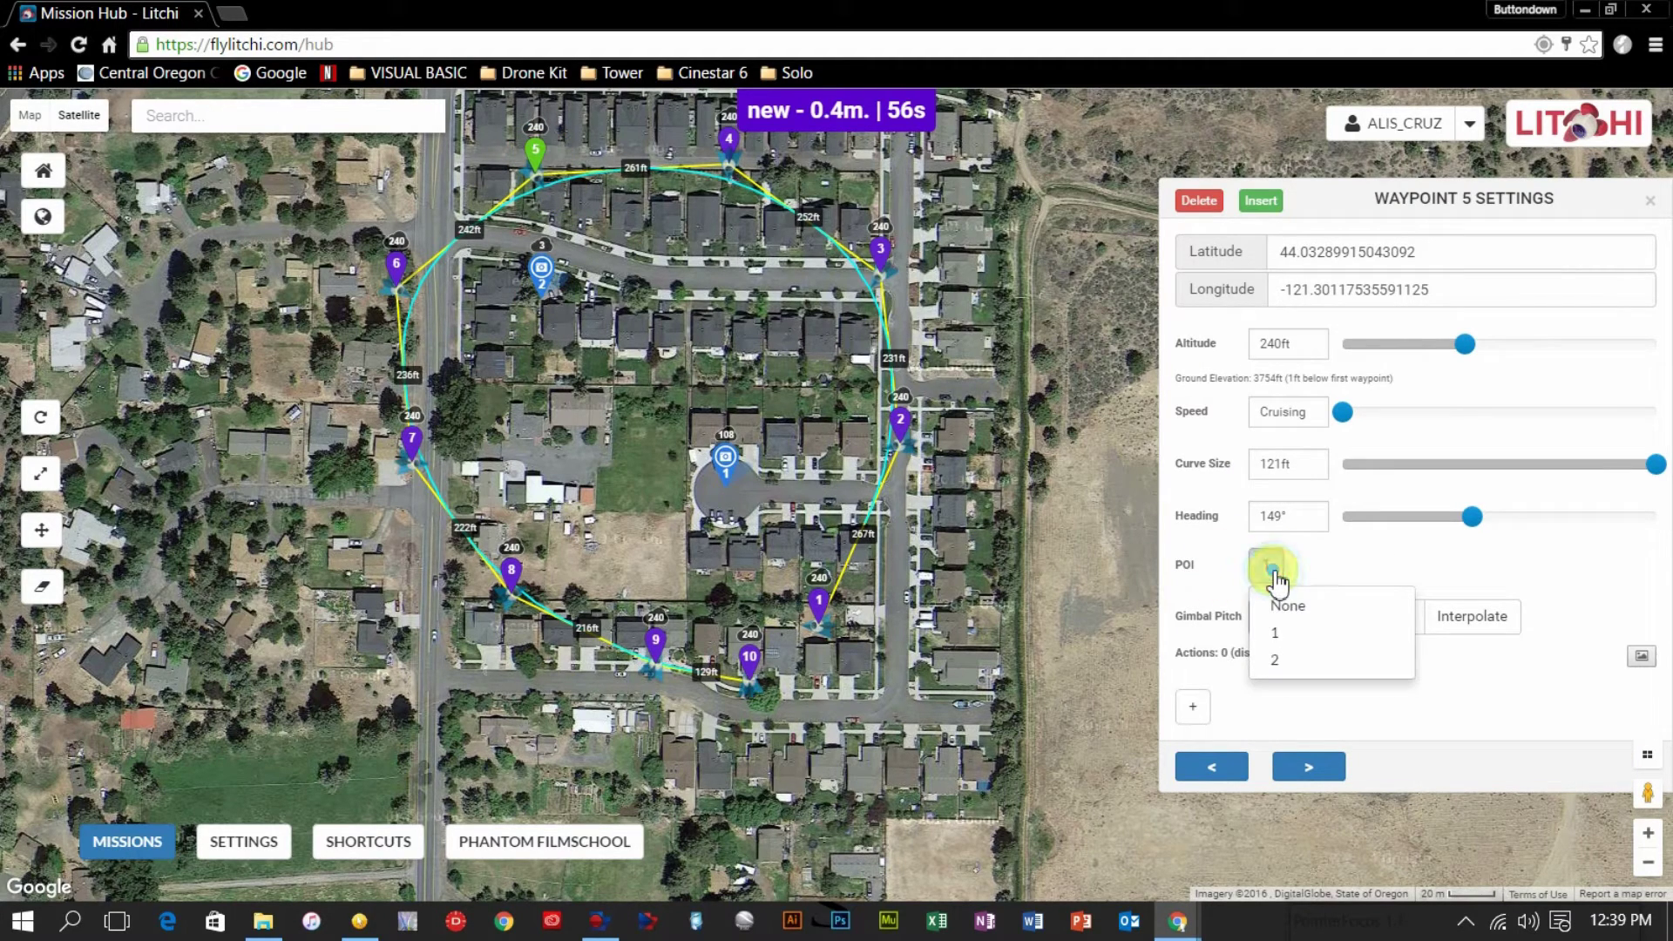
left_click(1281, 661)
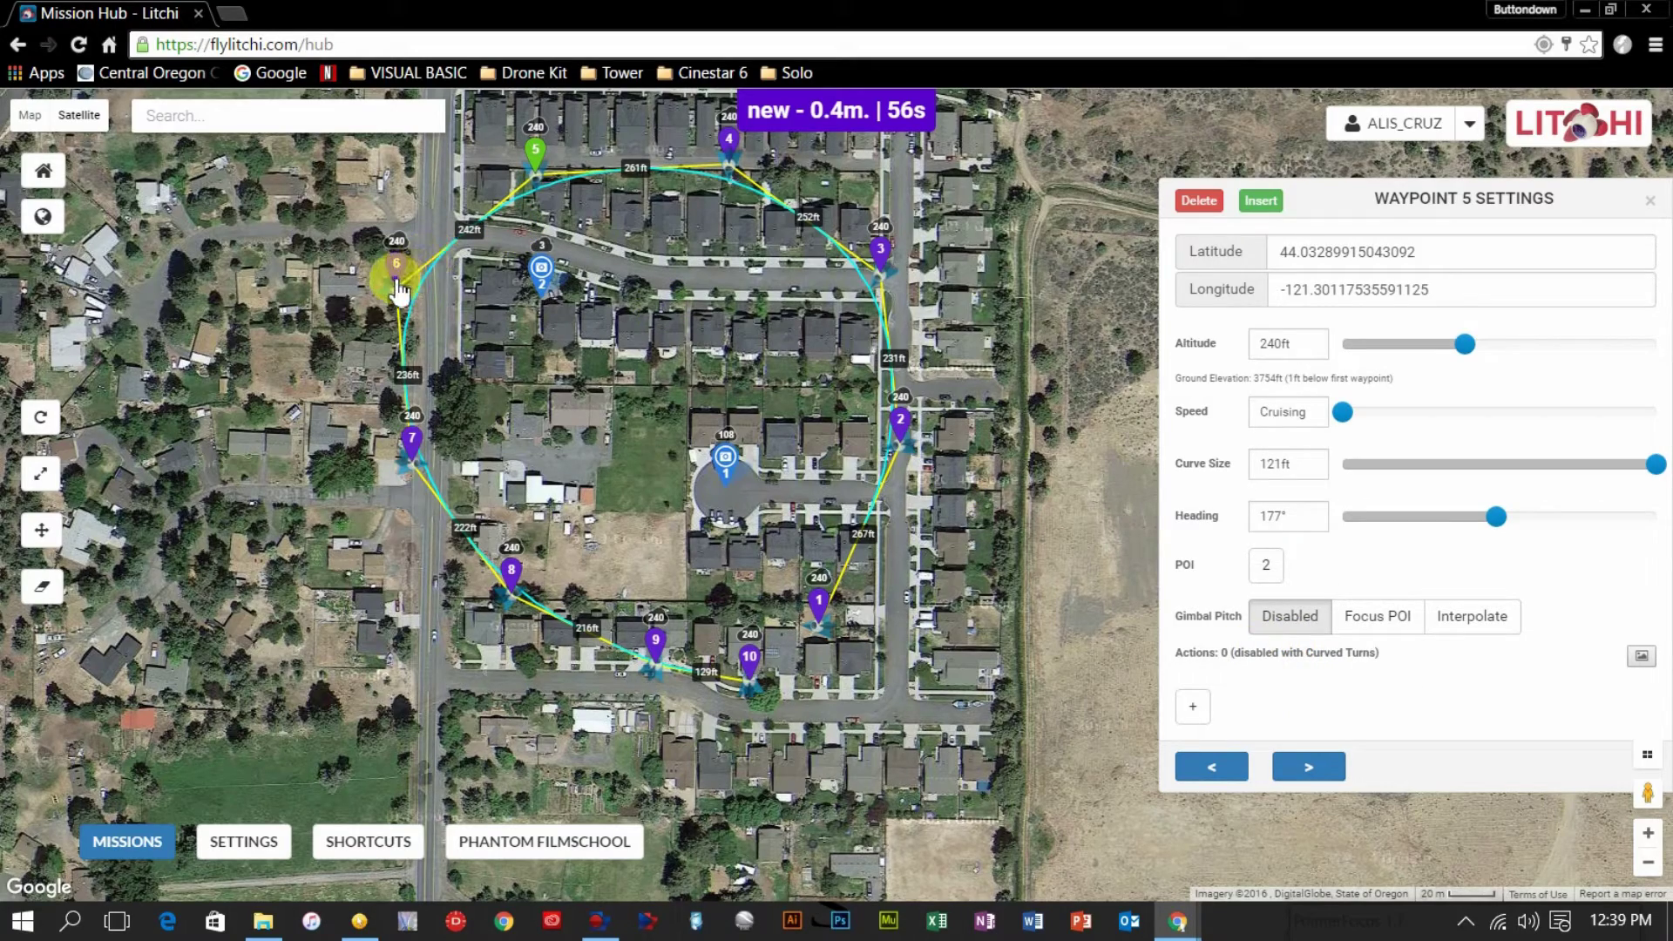
Assign POI 2 to waypoint 6 and close its settings
left_click(1311, 767)
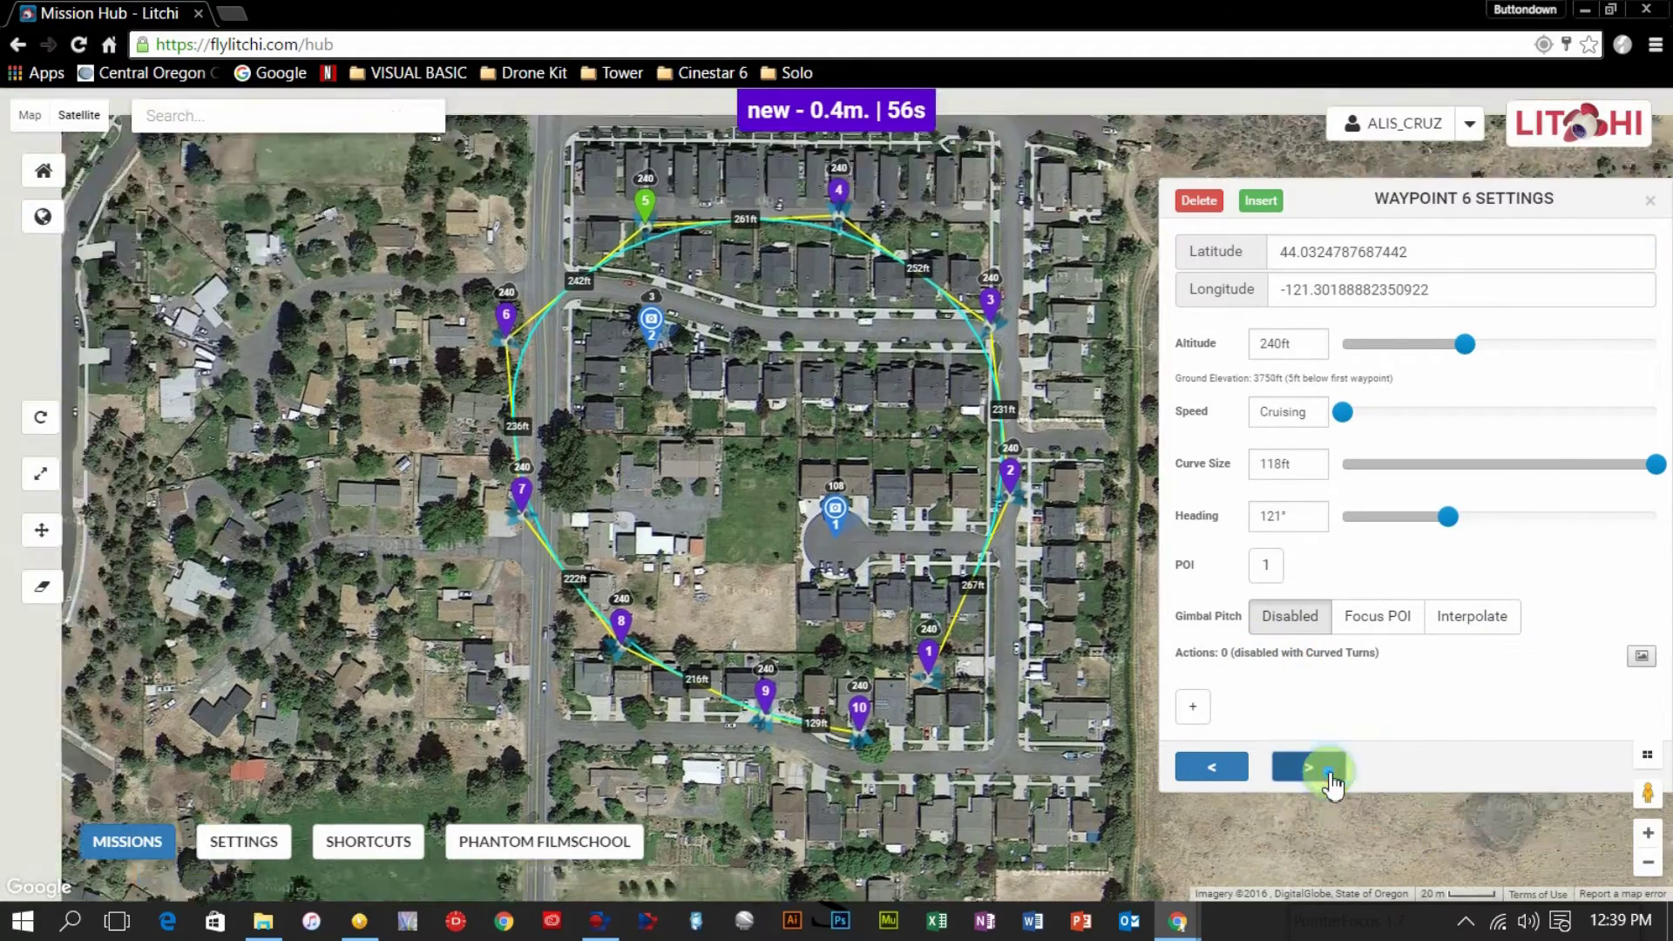
left_click(1266, 568)
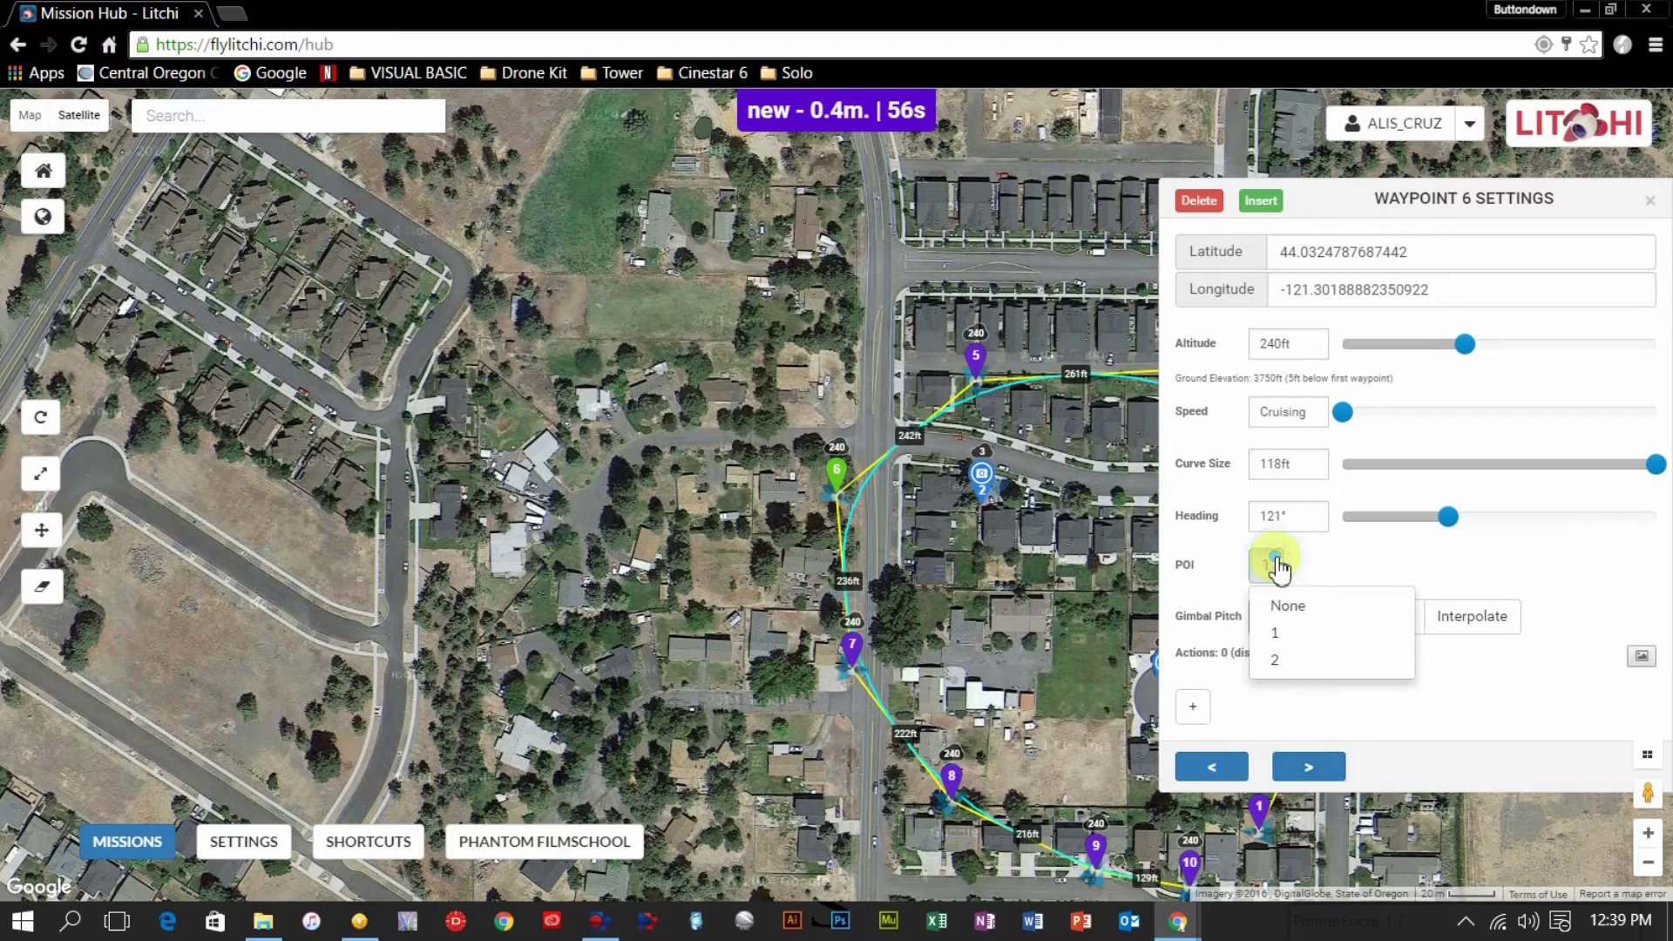
left_click(1305, 669)
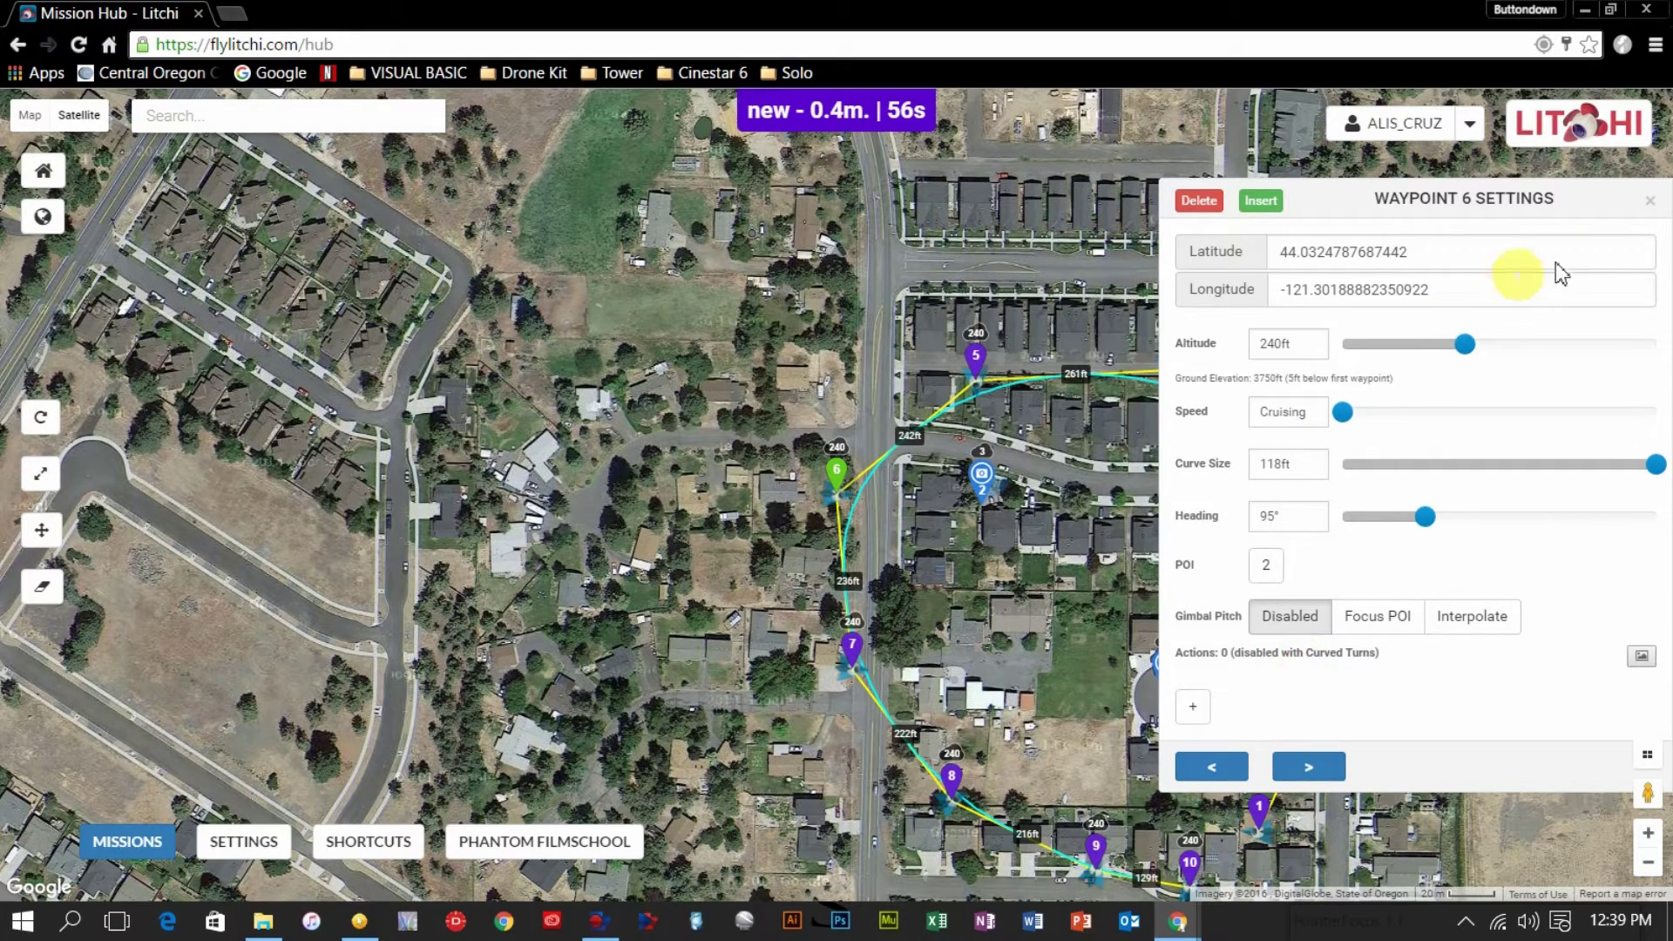
left_click(1650, 202)
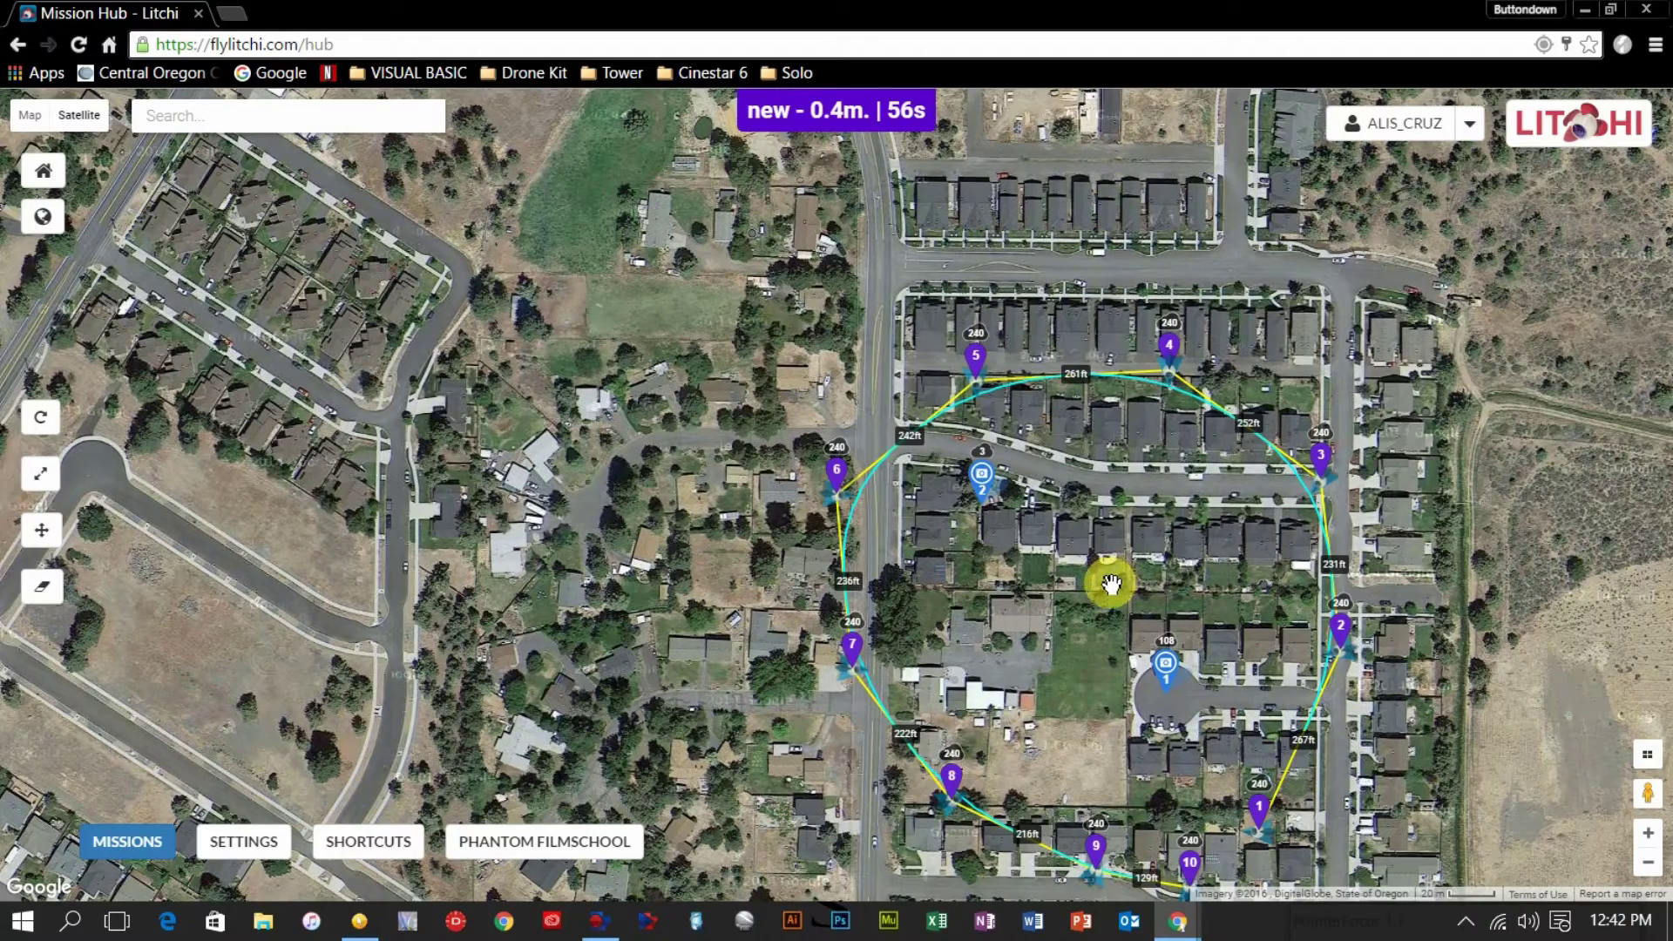
Assign POI 1 to waypoint 1 and set its gimbal pitch to Focus POI, finally switching it to Interpolate
left_click_drag(1110, 586, 807, 419)
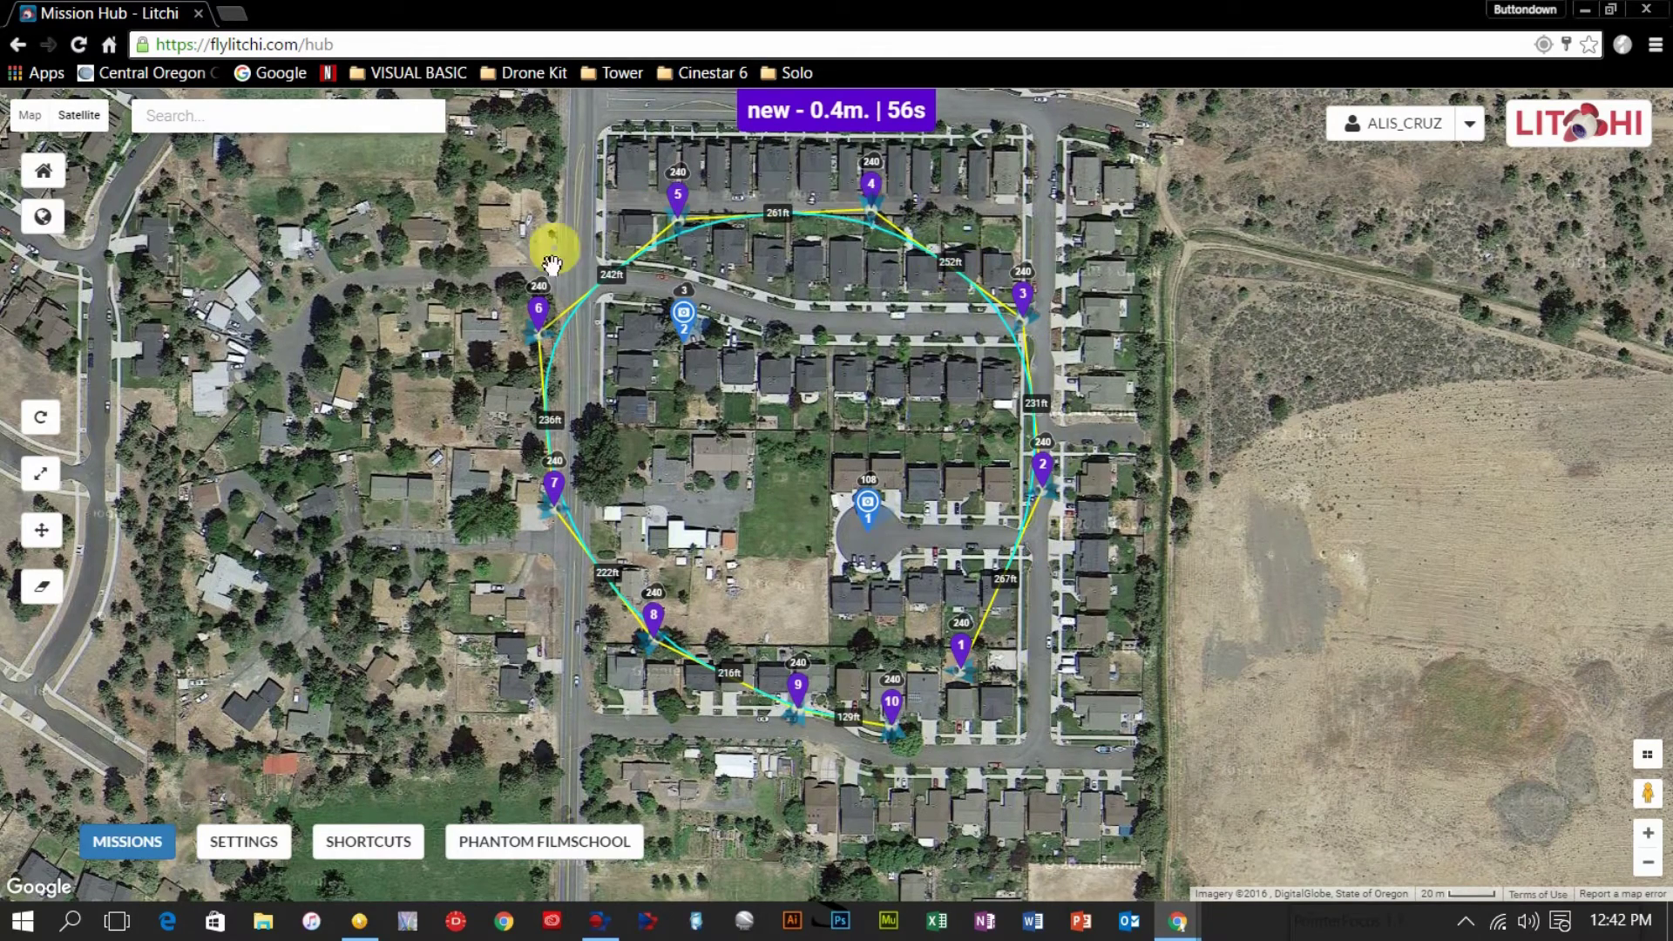
left_click(963, 649)
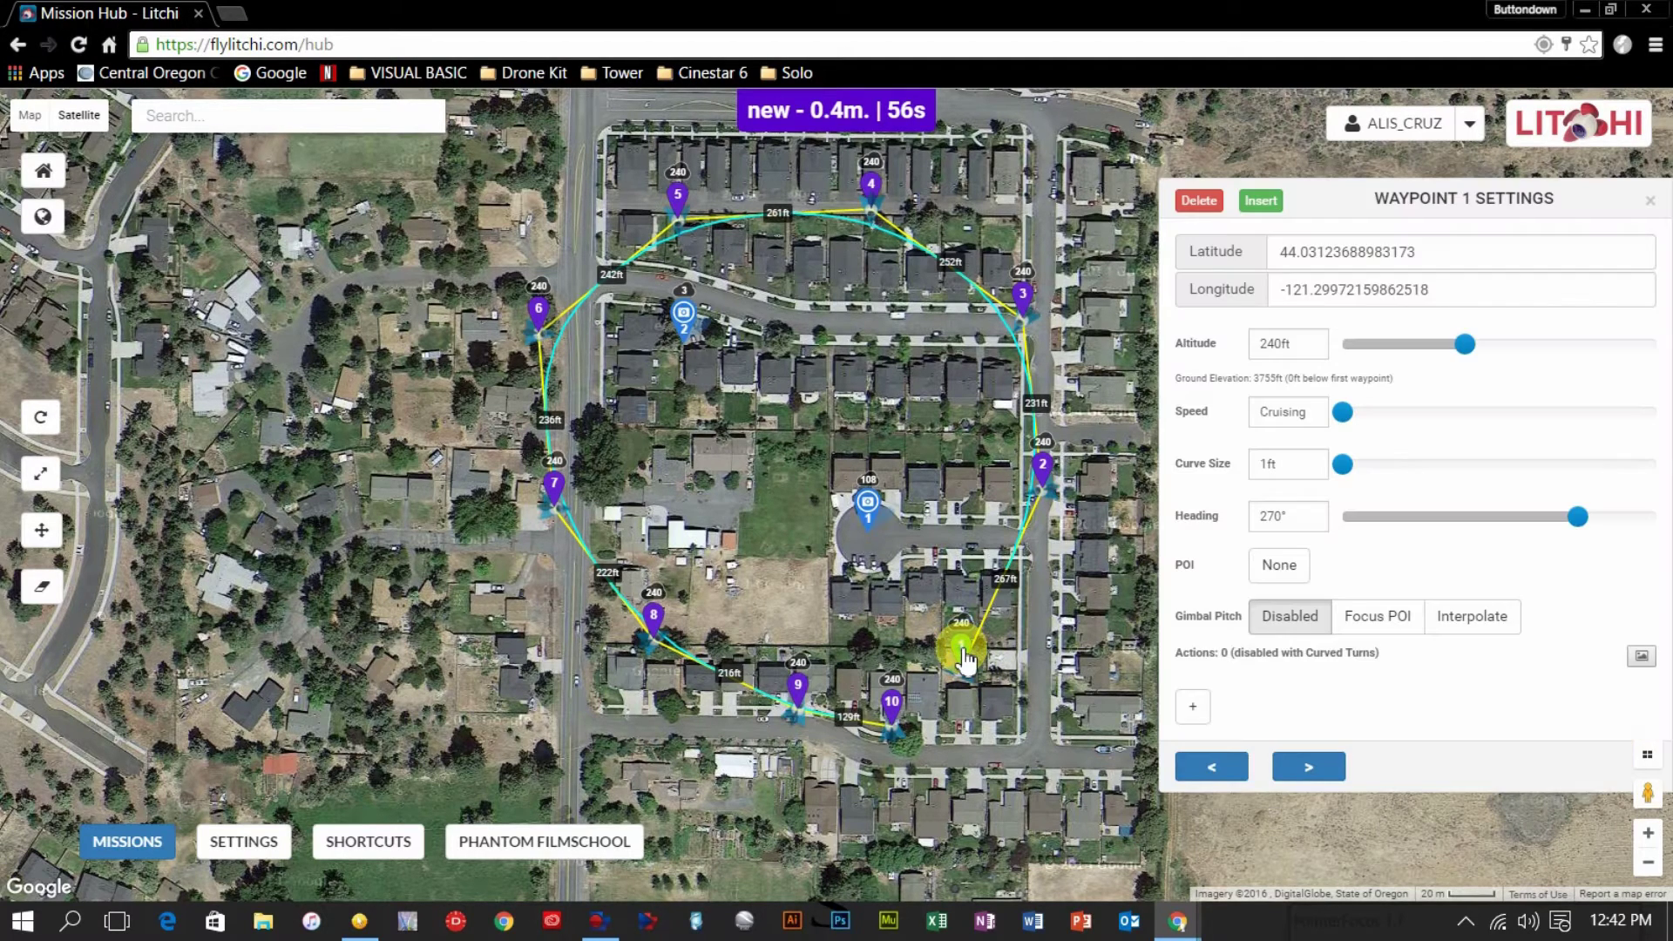
left_click(1288, 577)
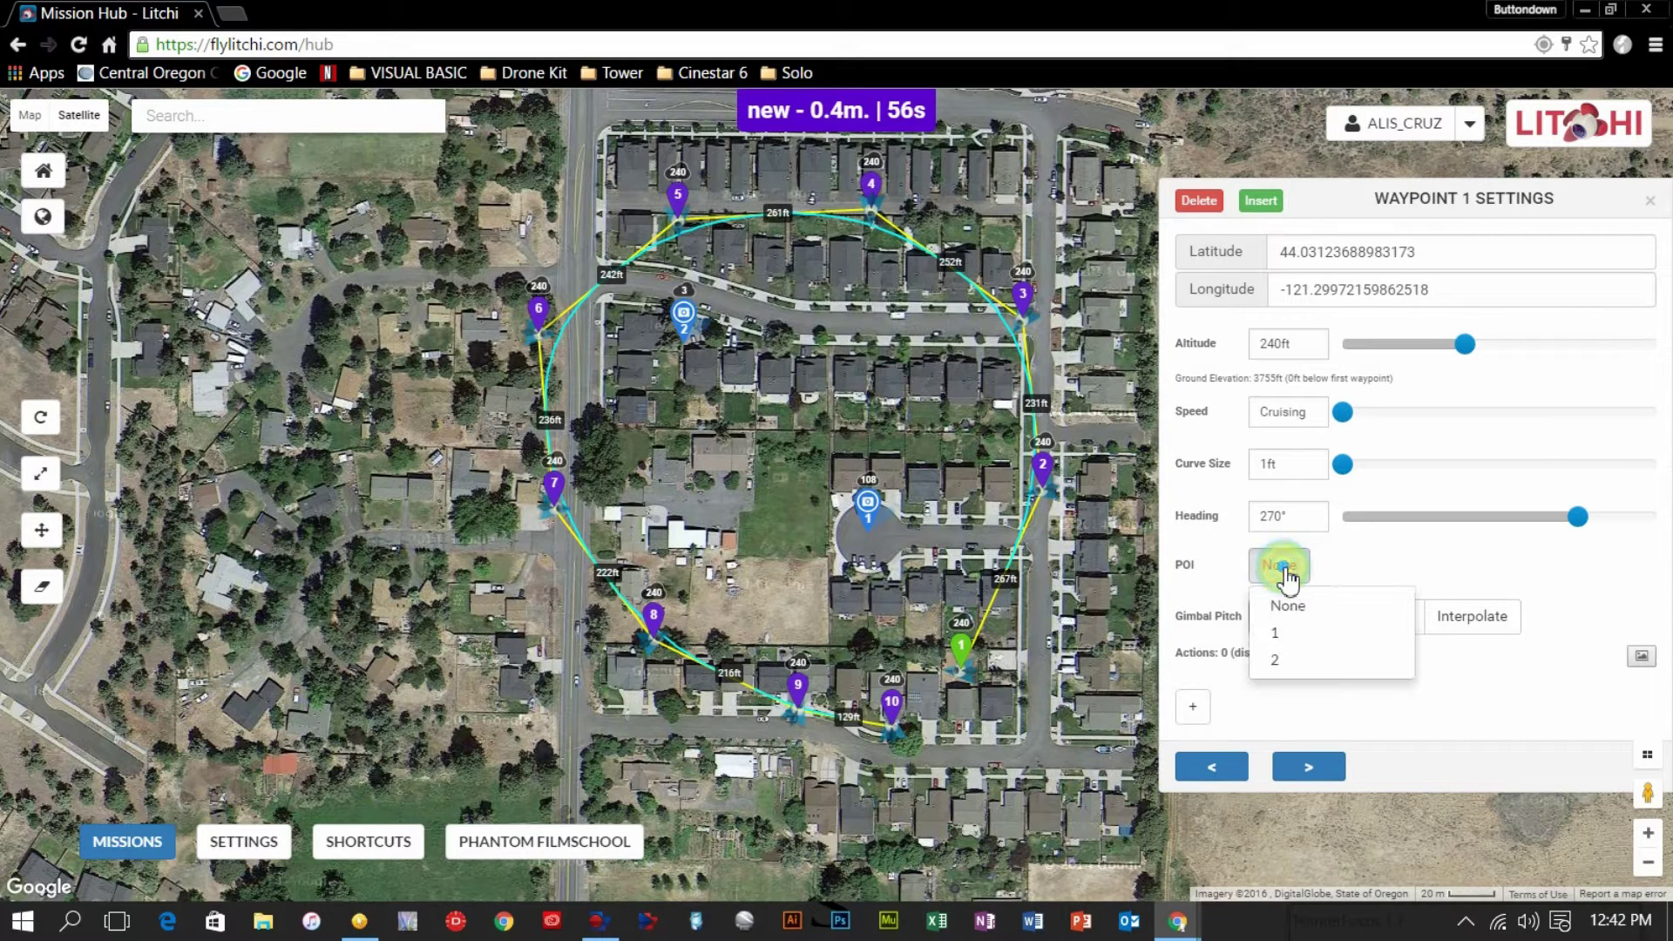
left_click(1289, 643)
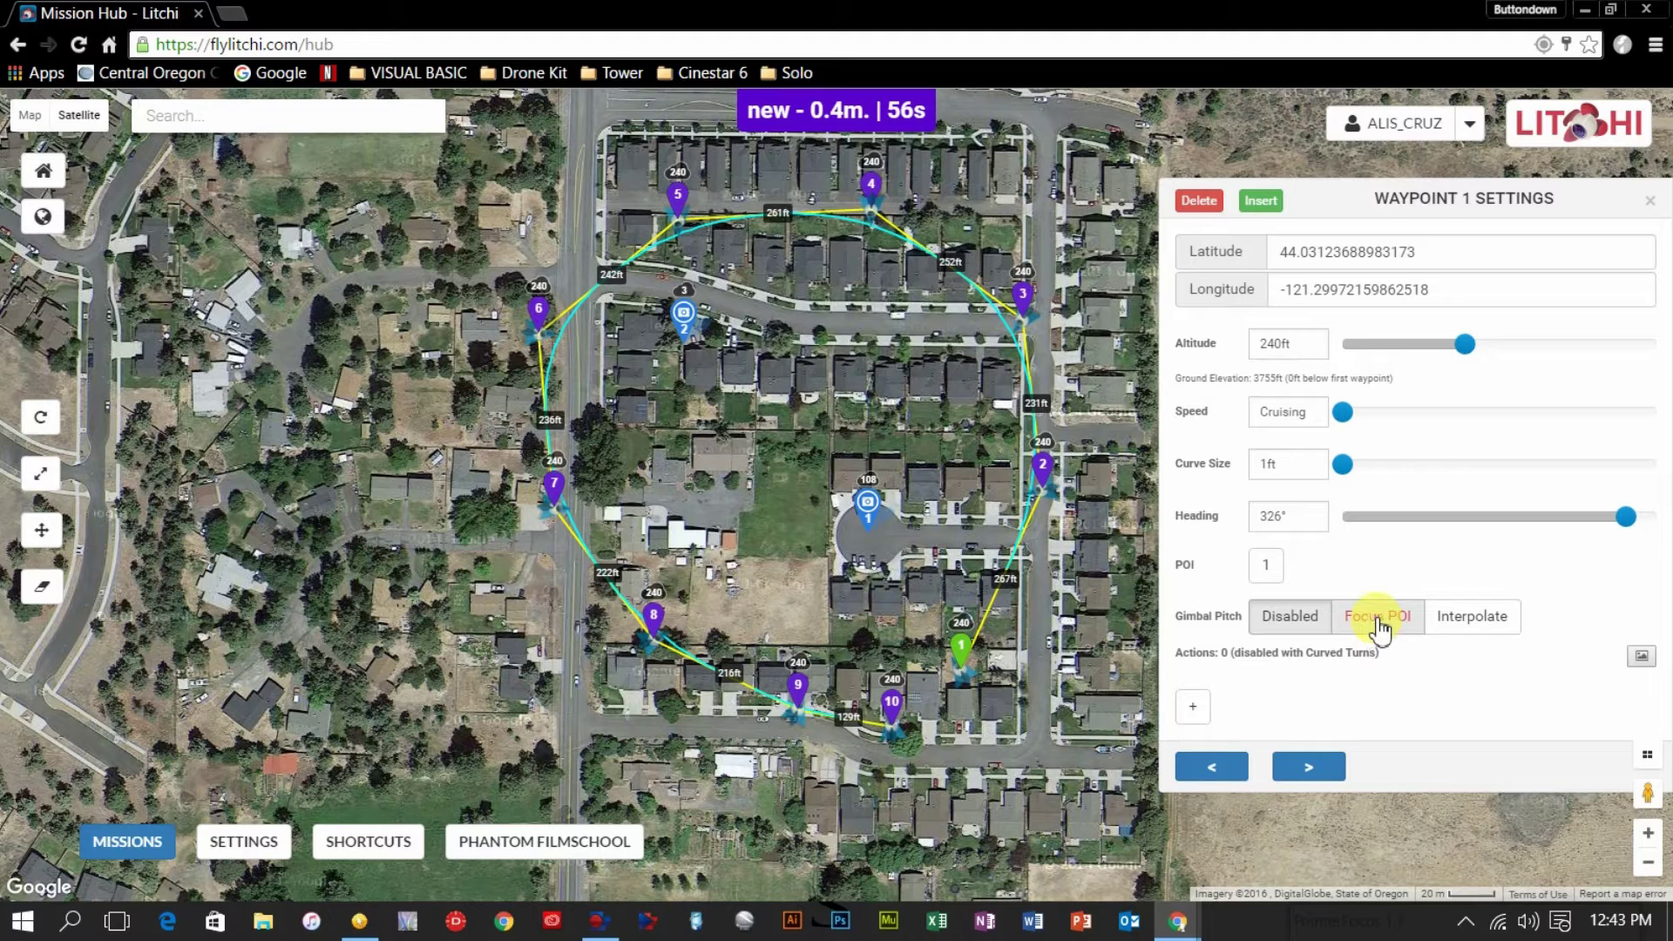
left_click(1379, 624)
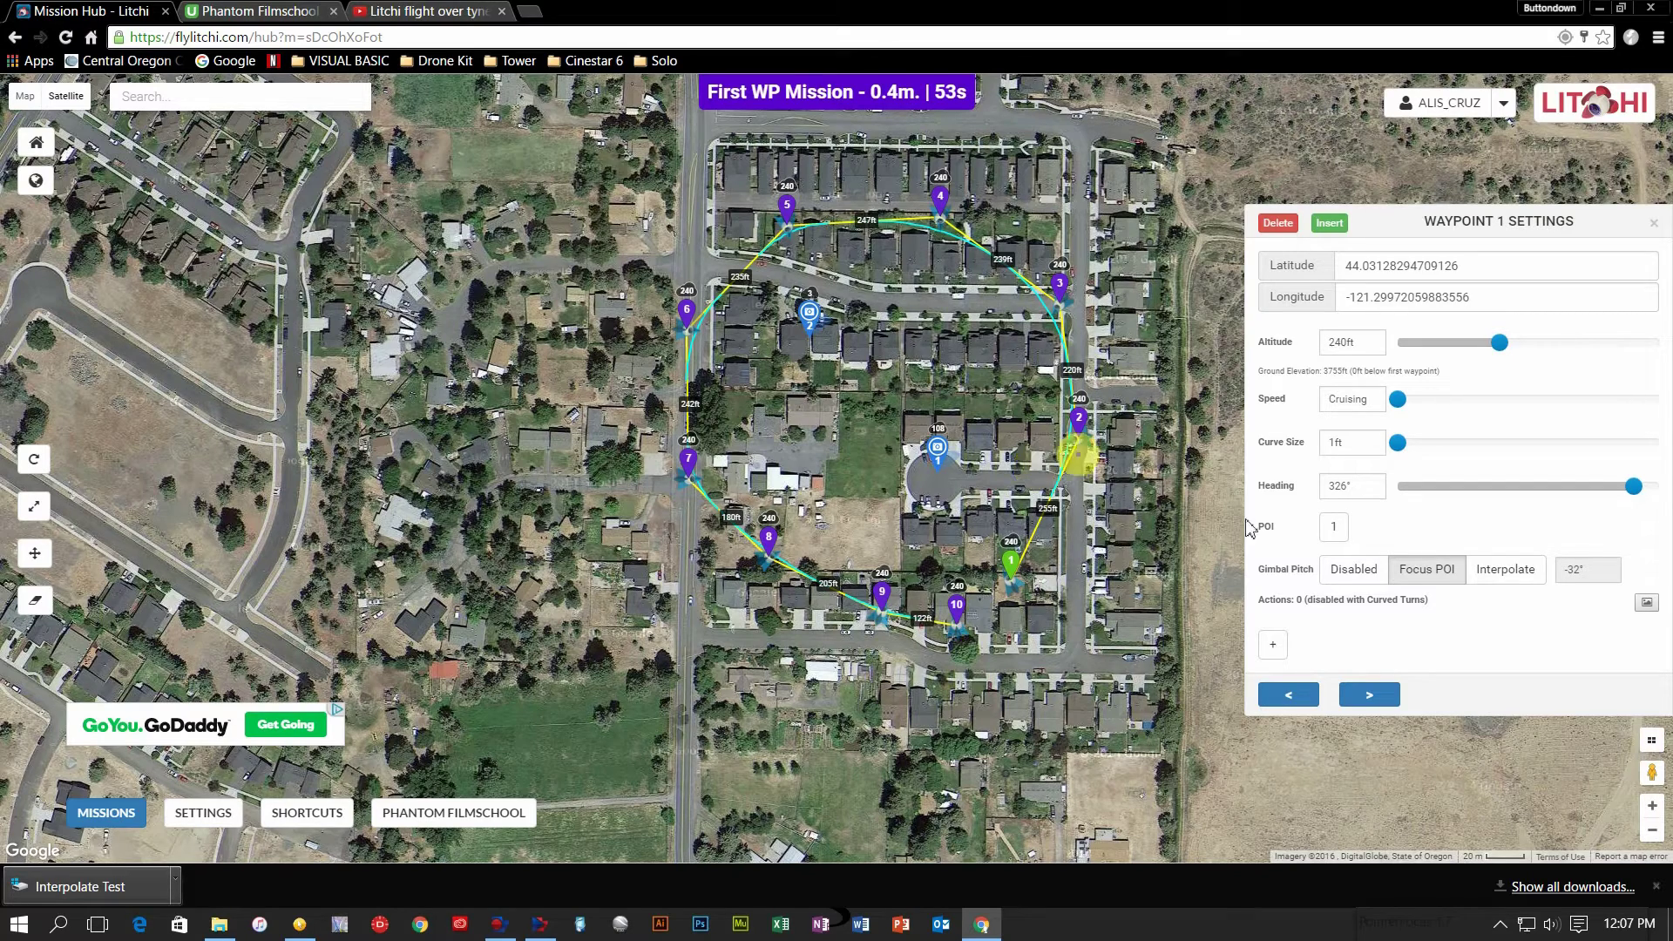
left_click(1508, 577)
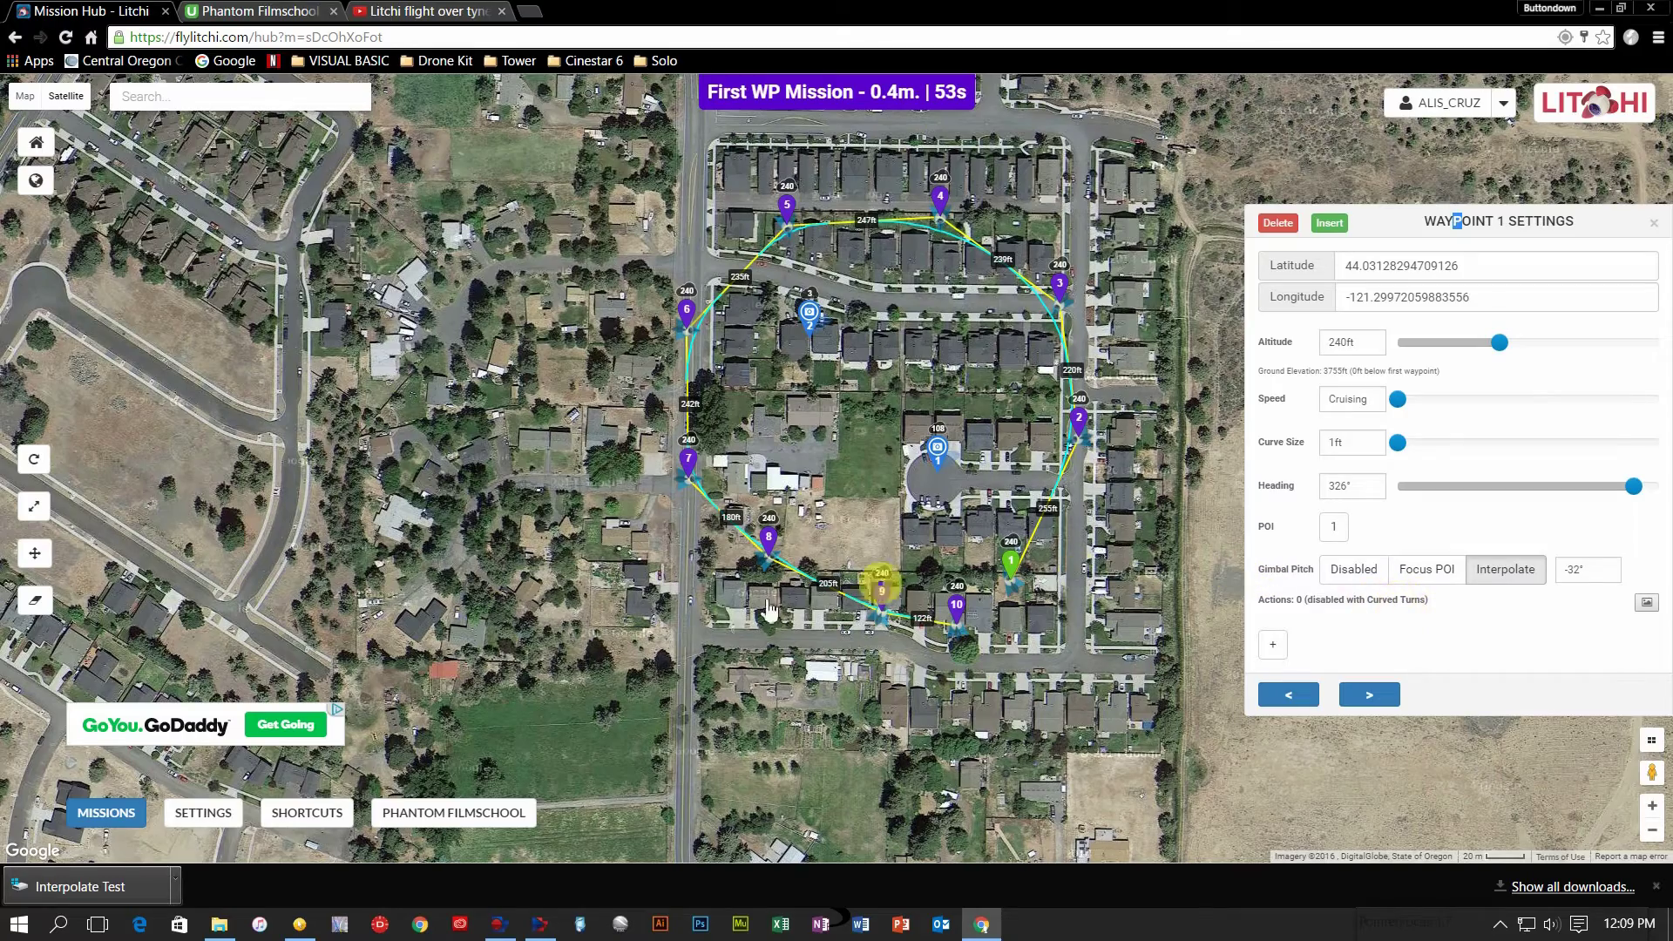
Change the mission's path setting to Straight Lines and close the settings
left_click(225, 814)
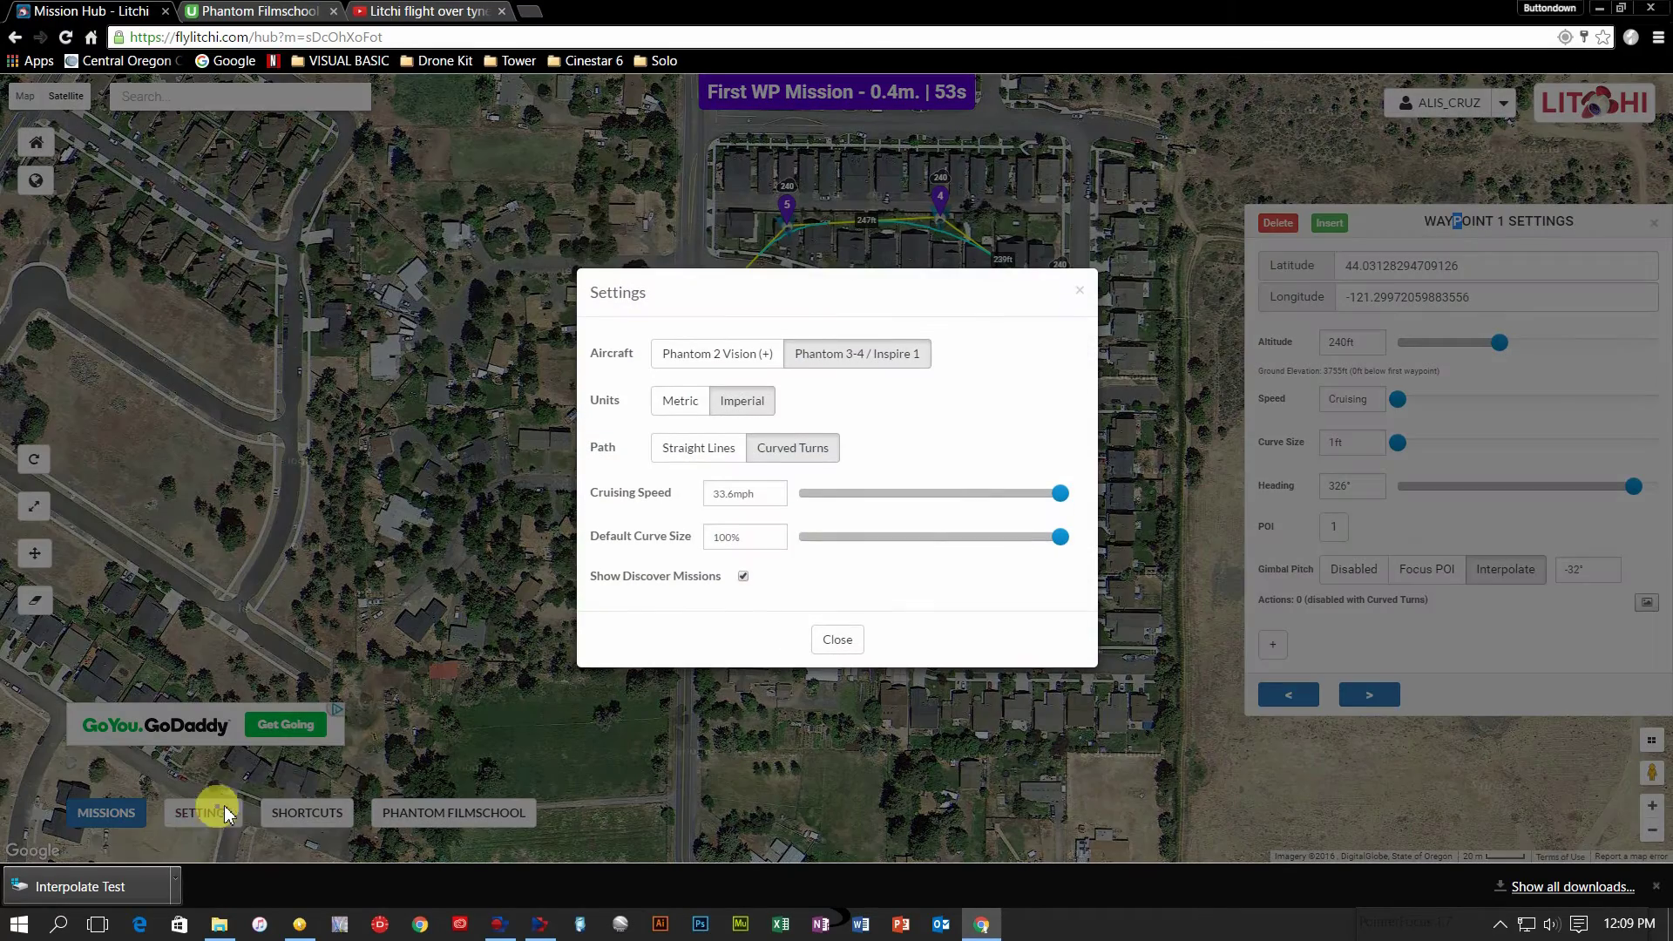
left_click(714, 459)
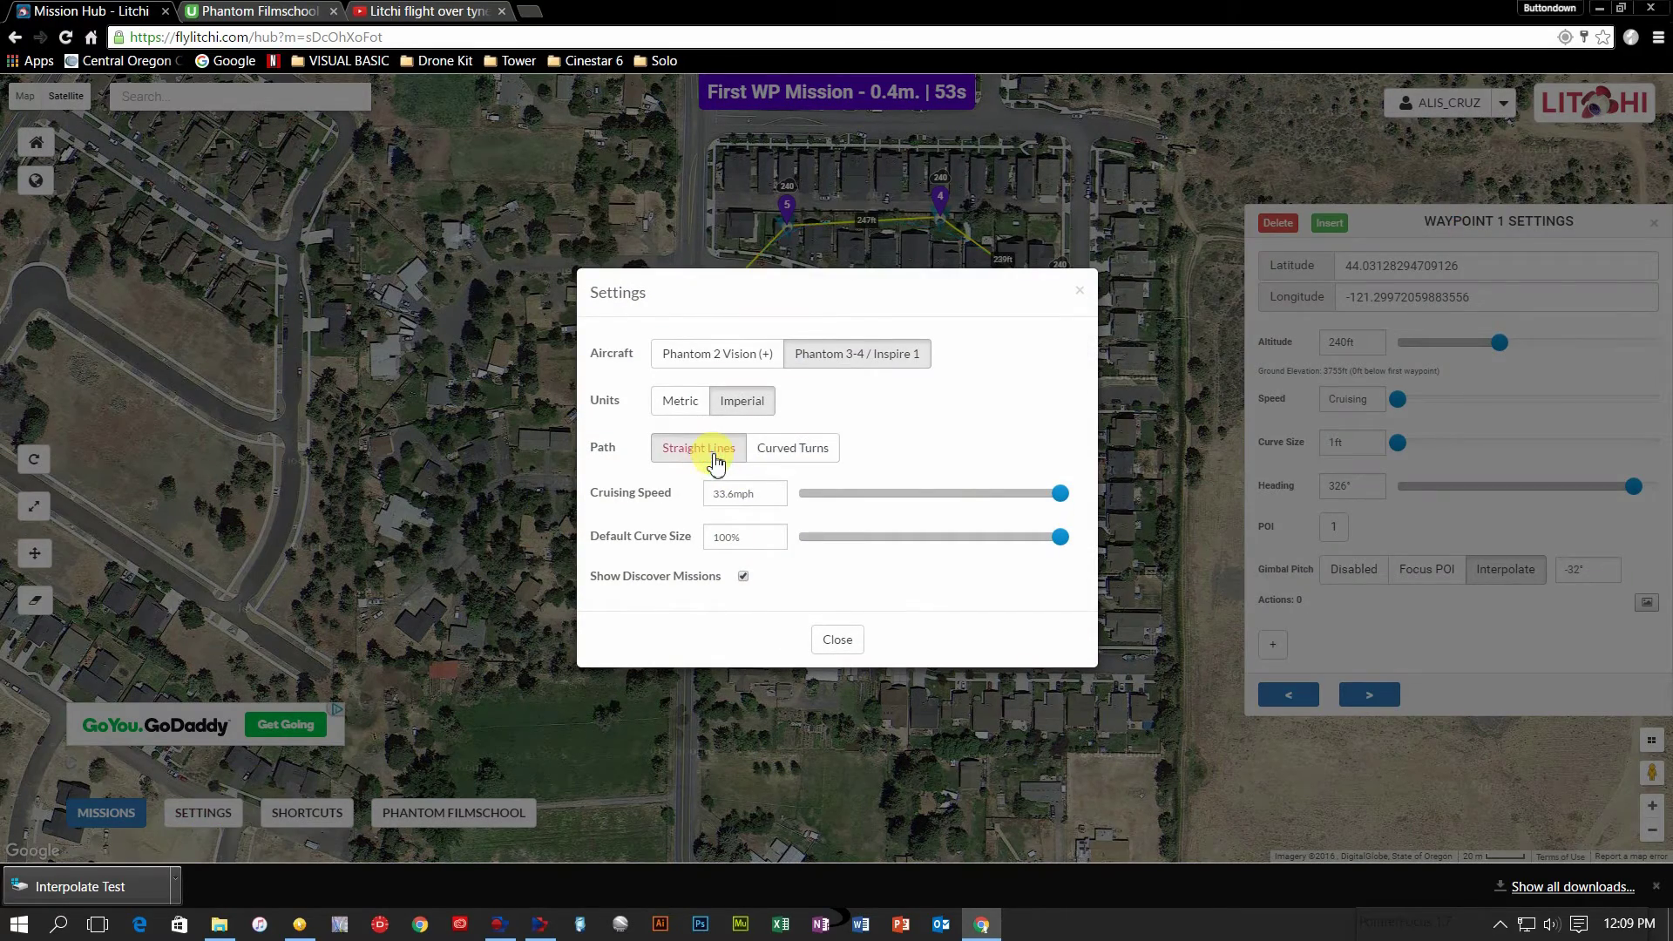
left_click(837, 640)
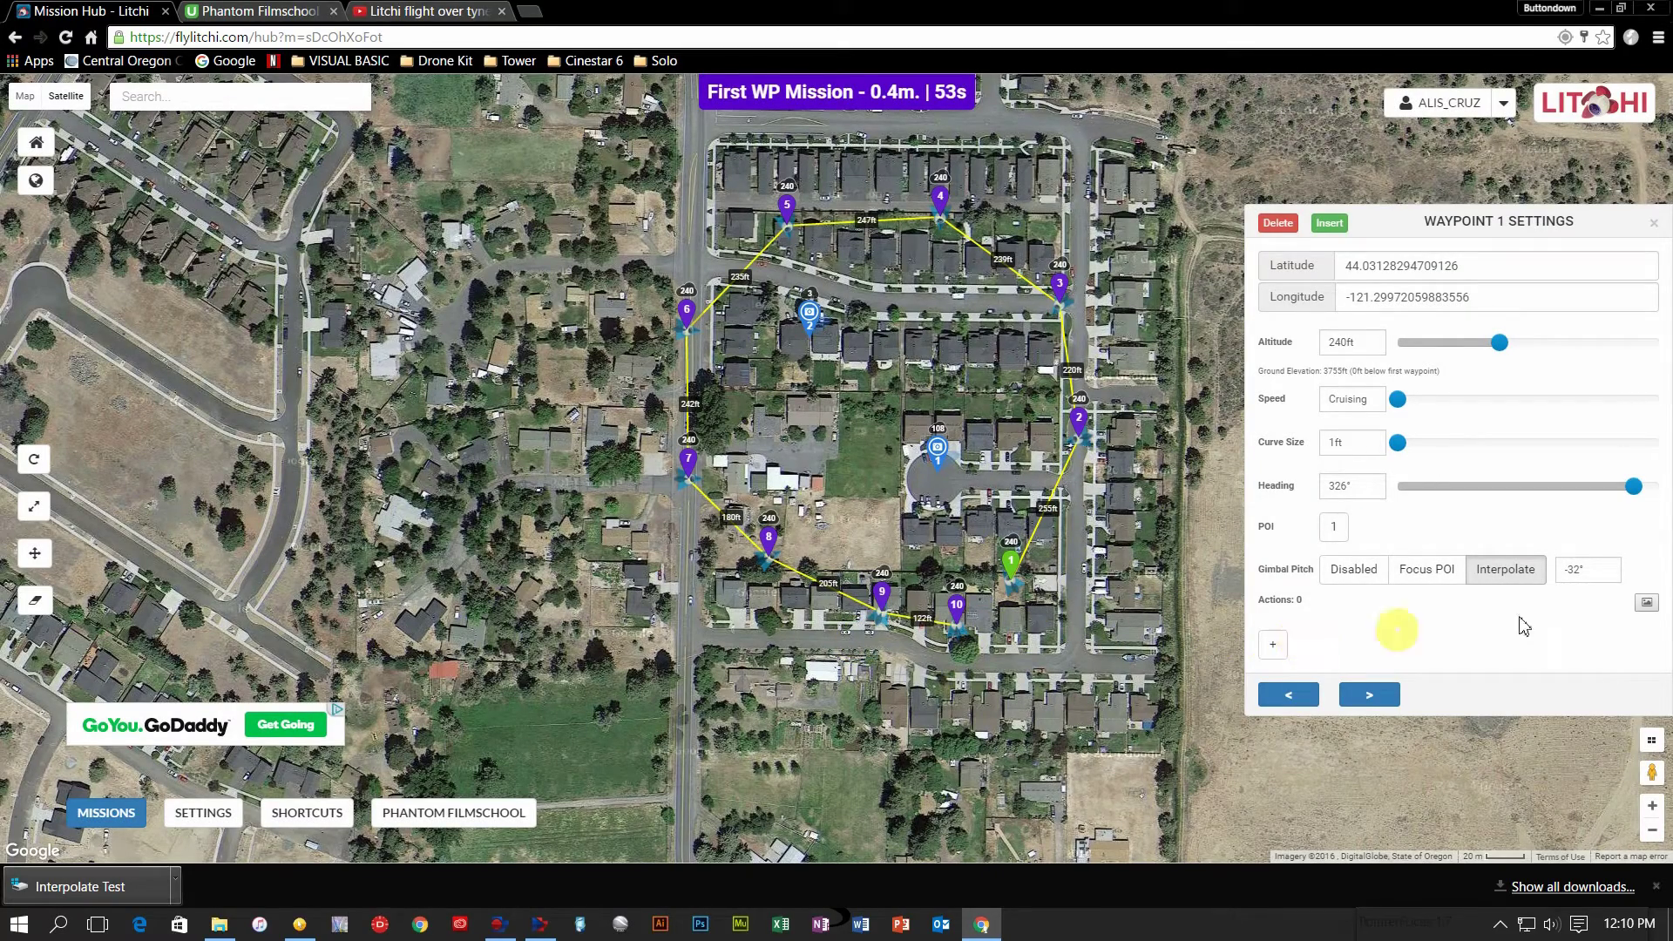
Add the automatic panorama sequence of Rotate Aircraft and Take Photo actions to waypoint 1 and look through it
left_click(1647, 604)
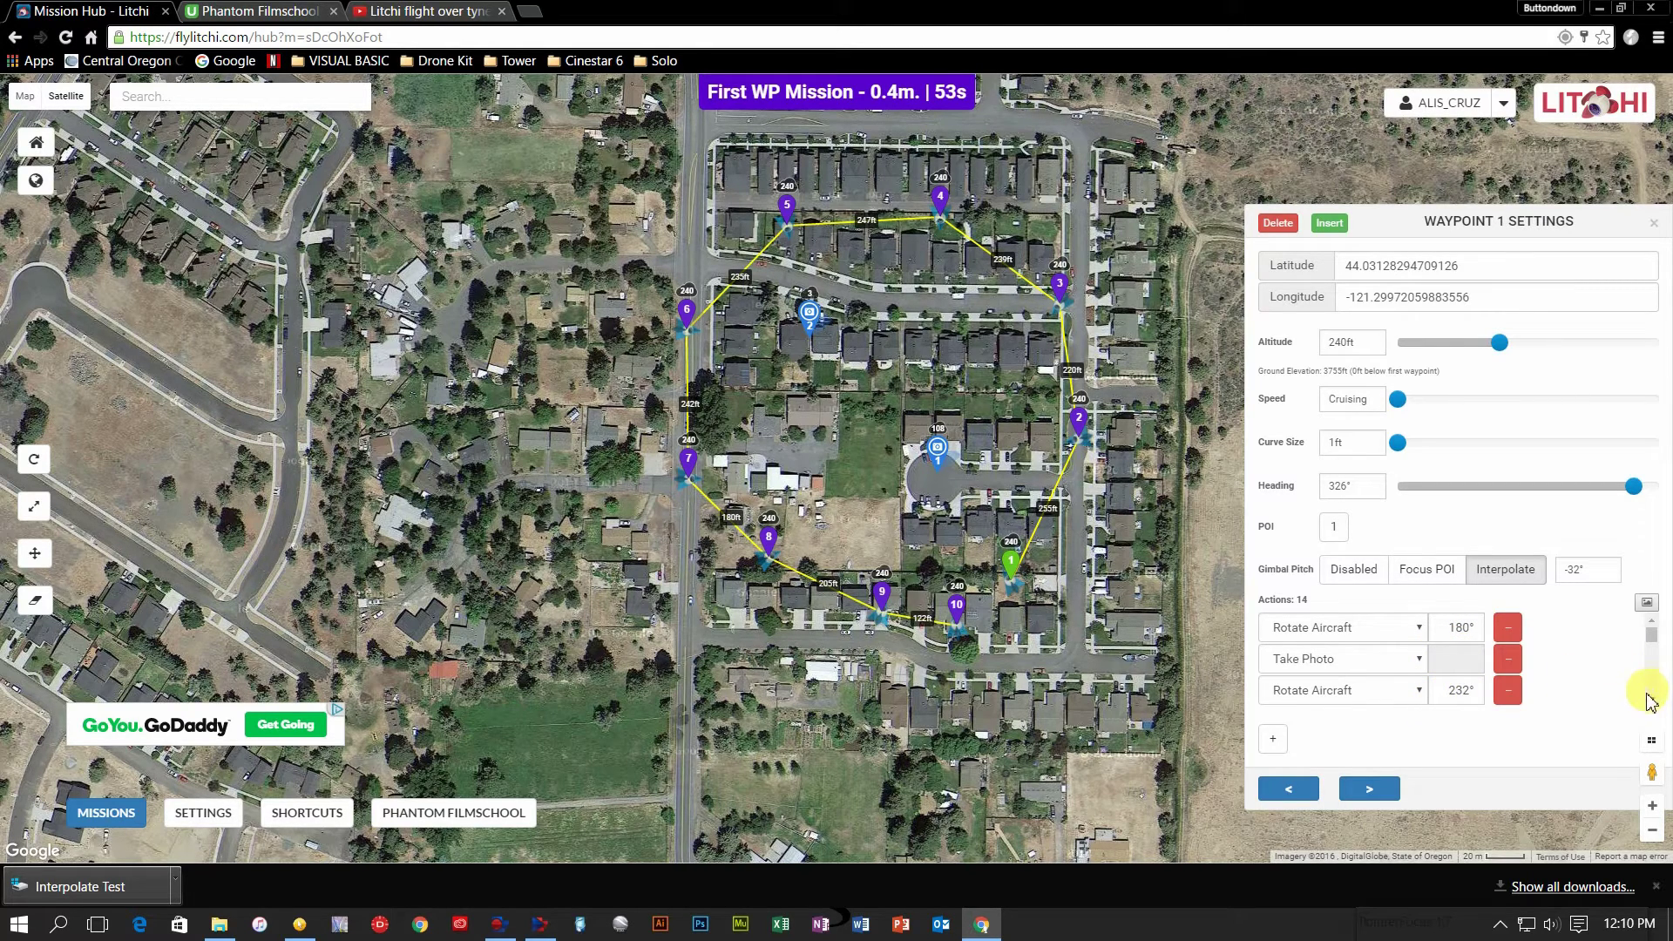
left_click(1651, 699)
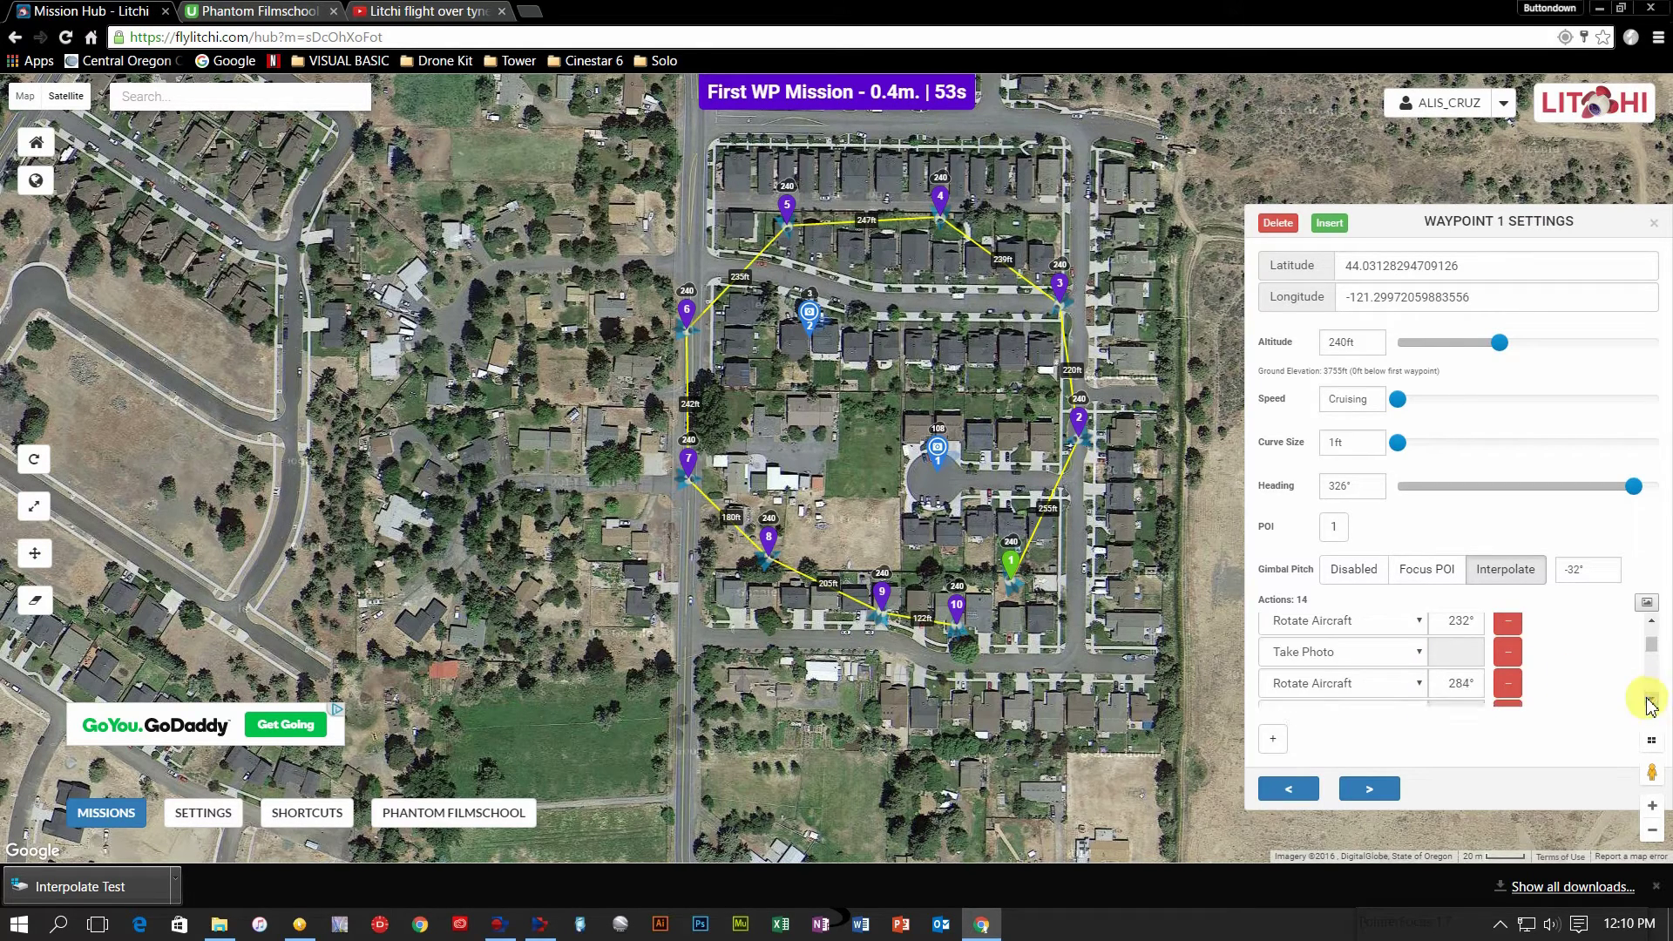
left_click(1650, 700)
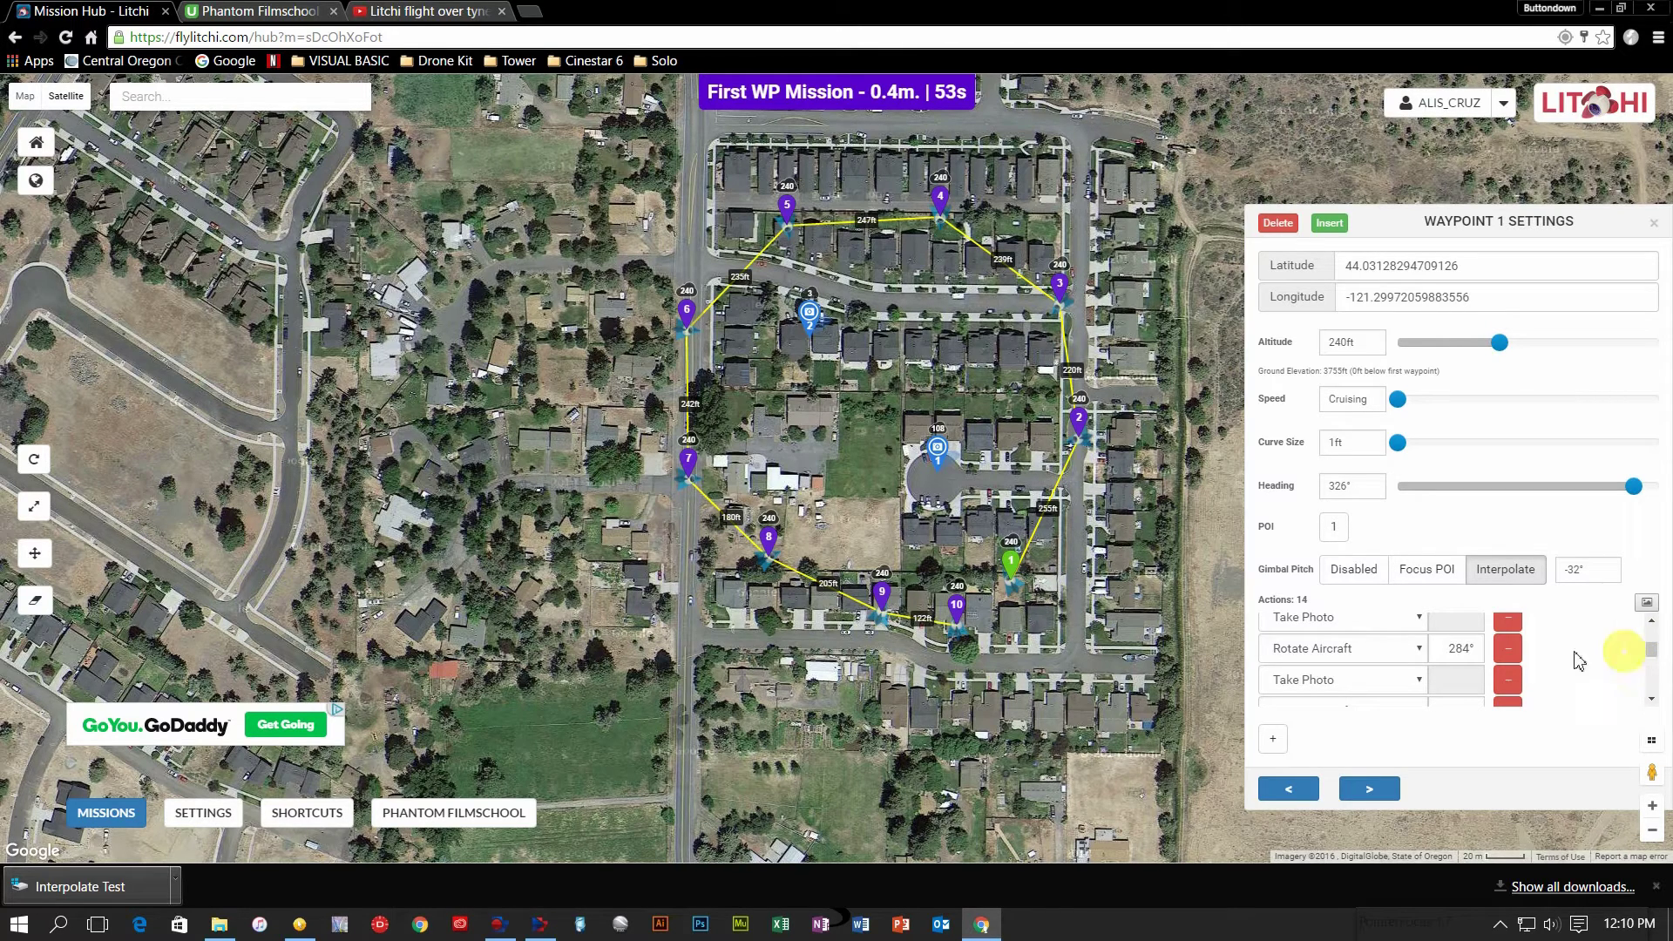
Remove all the Rotate Aircraft and Take Photo actions from waypoint 1
left_click(1508, 628)
left_click(1508, 628)
left_click(1508, 628)
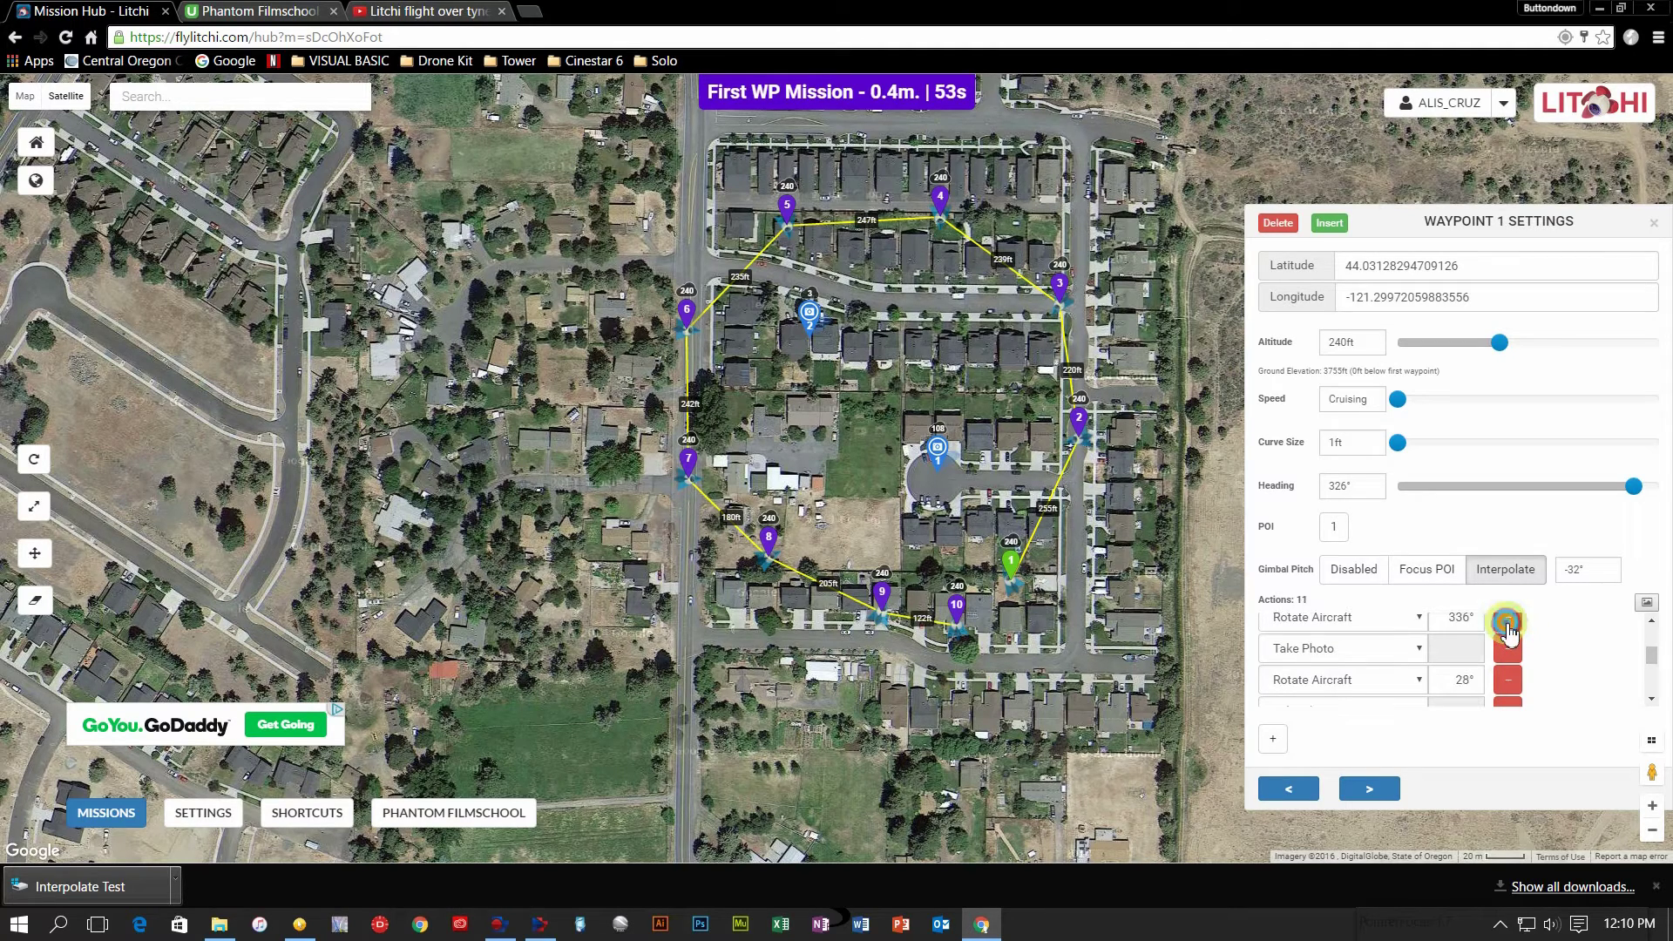
left_click(1508, 628)
left_click(1508, 627)
left_click(1508, 628)
left_click(1508, 628)
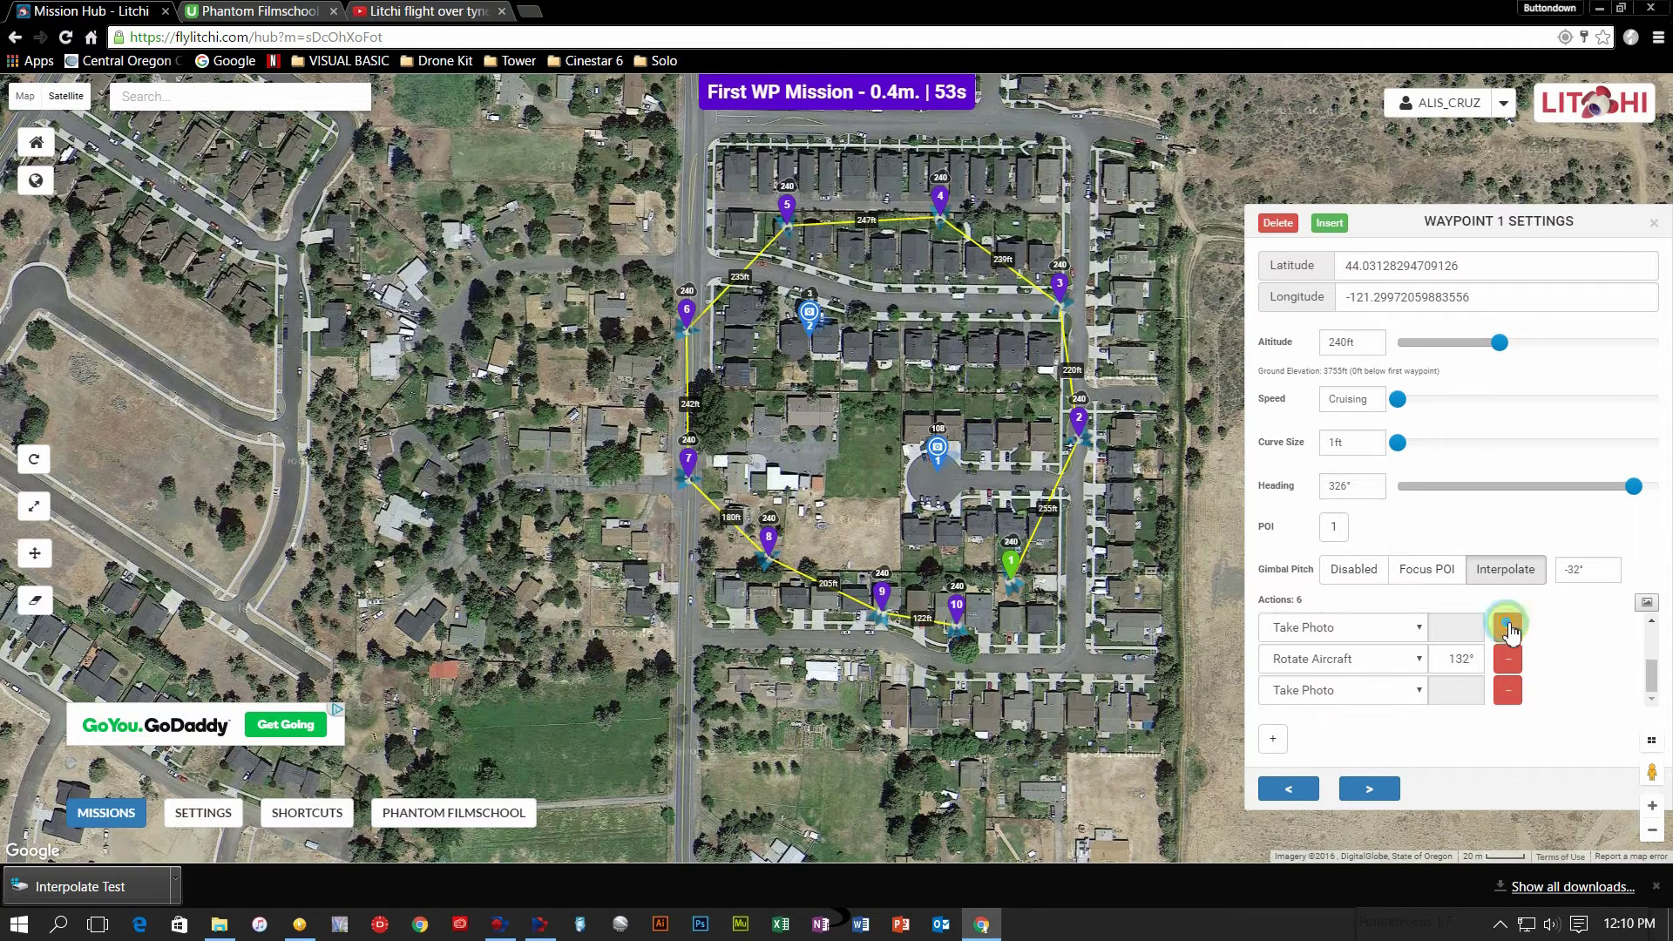
left_click(1508, 628)
left_click(1507, 628)
left_click(1508, 627)
left_click(1508, 627)
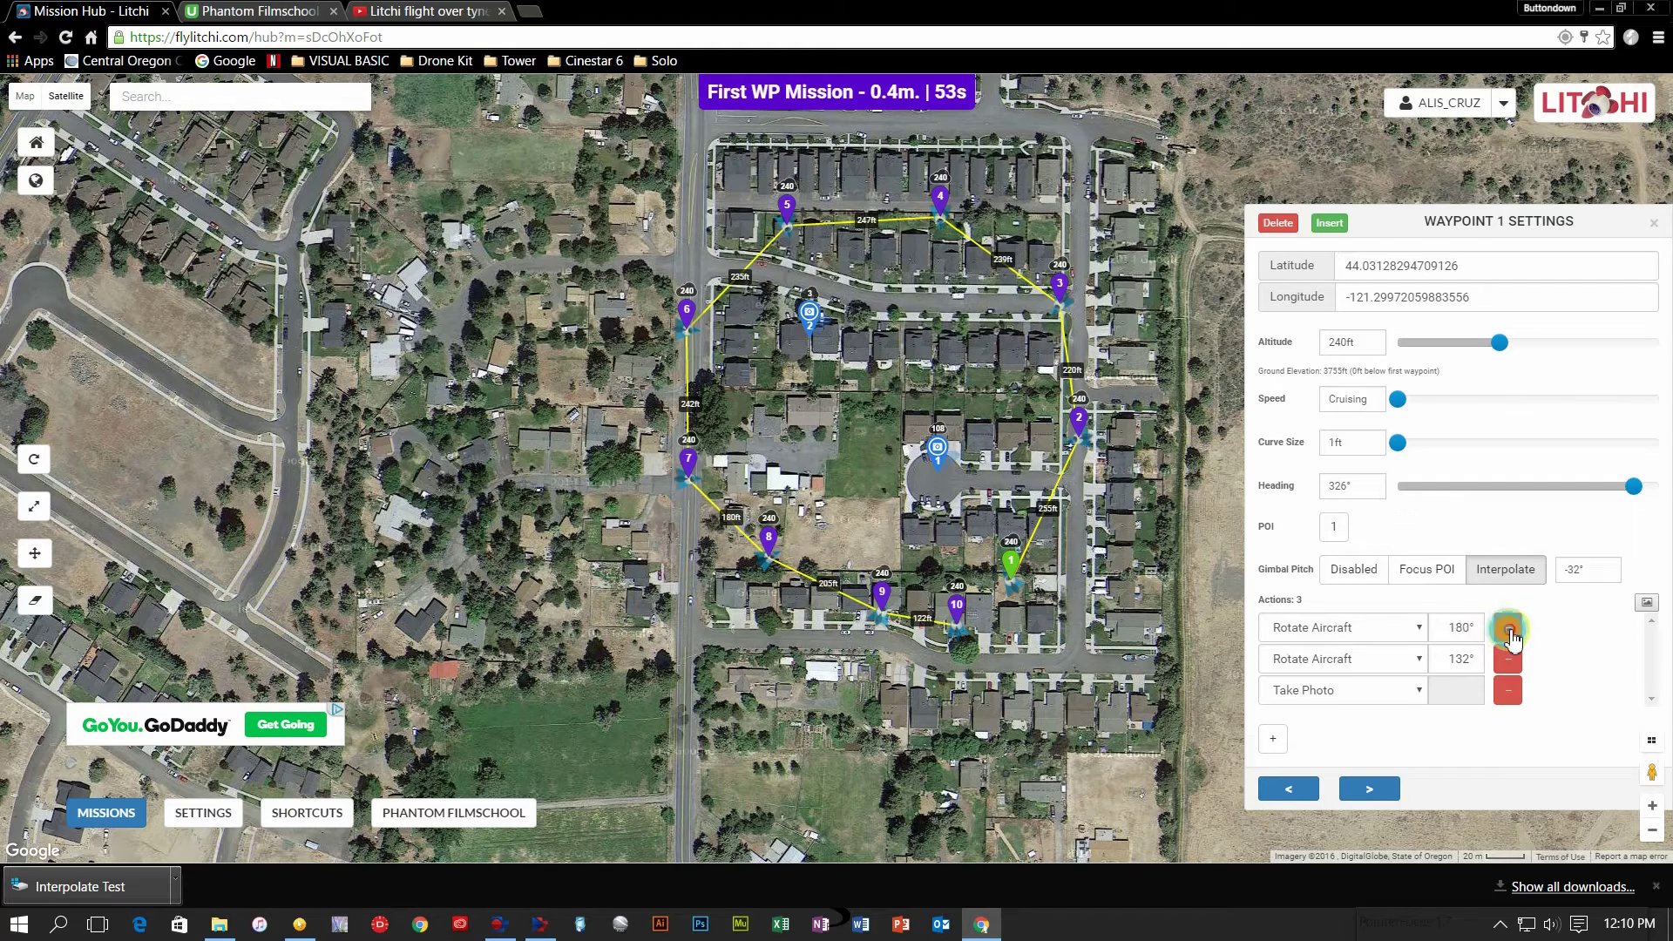
left_click(1508, 628)
left_click(1508, 628)
left_click(1508, 628)
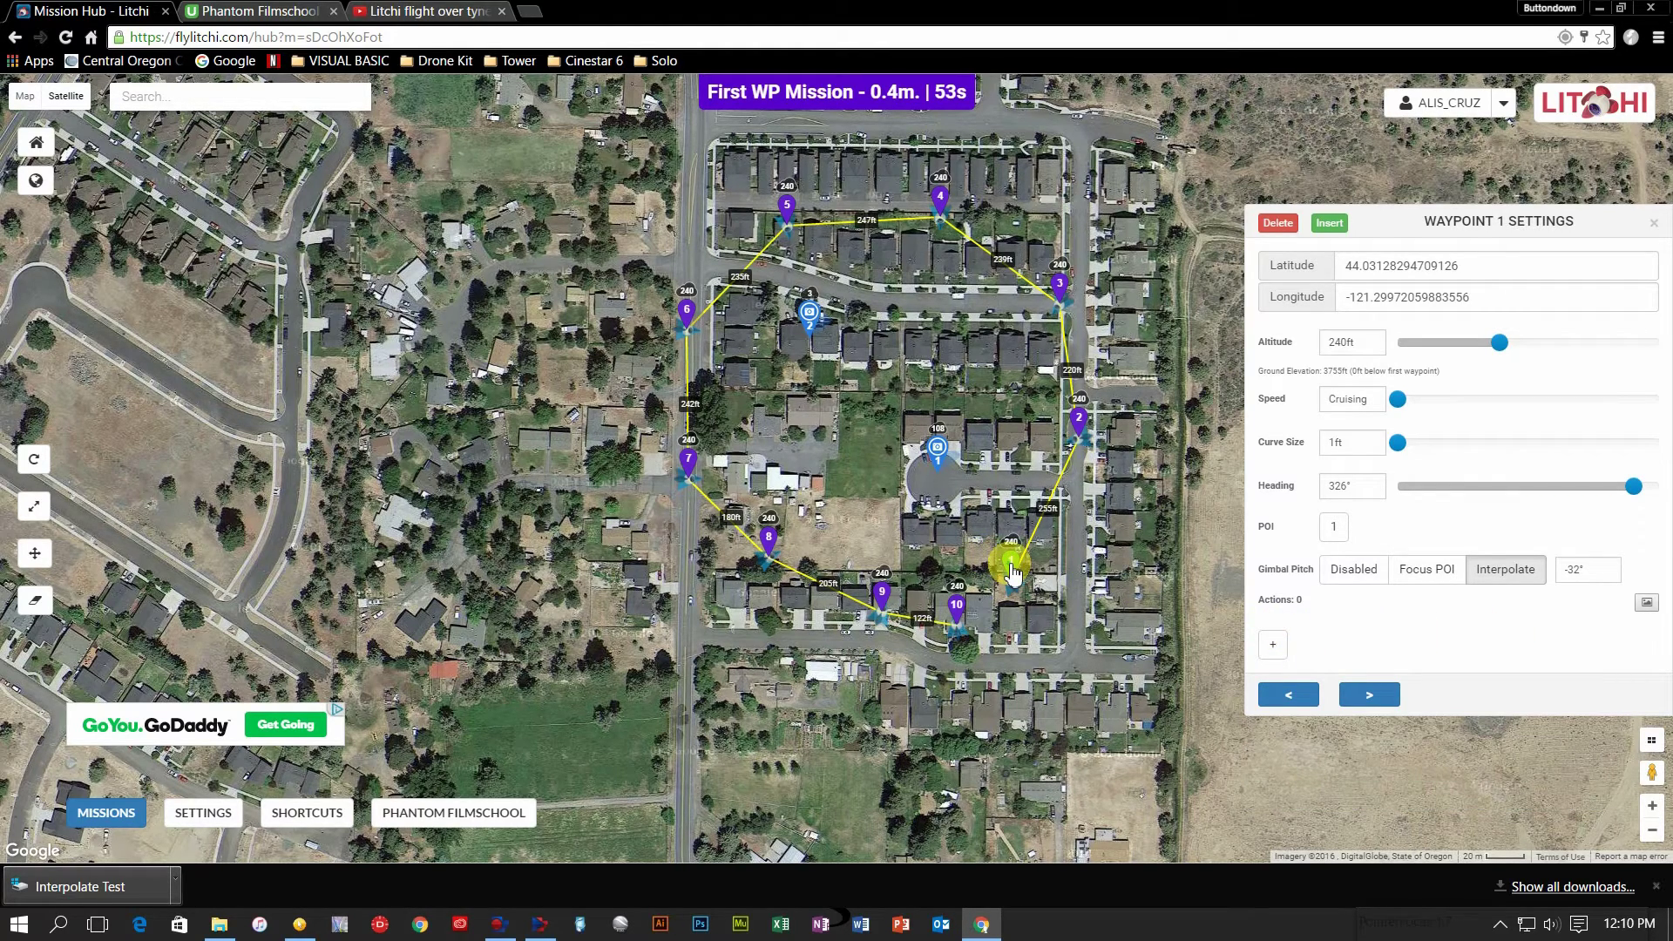
Add one action to waypoint 1 and look through the available action types, leaving it as Stay For
left_click(1274, 645)
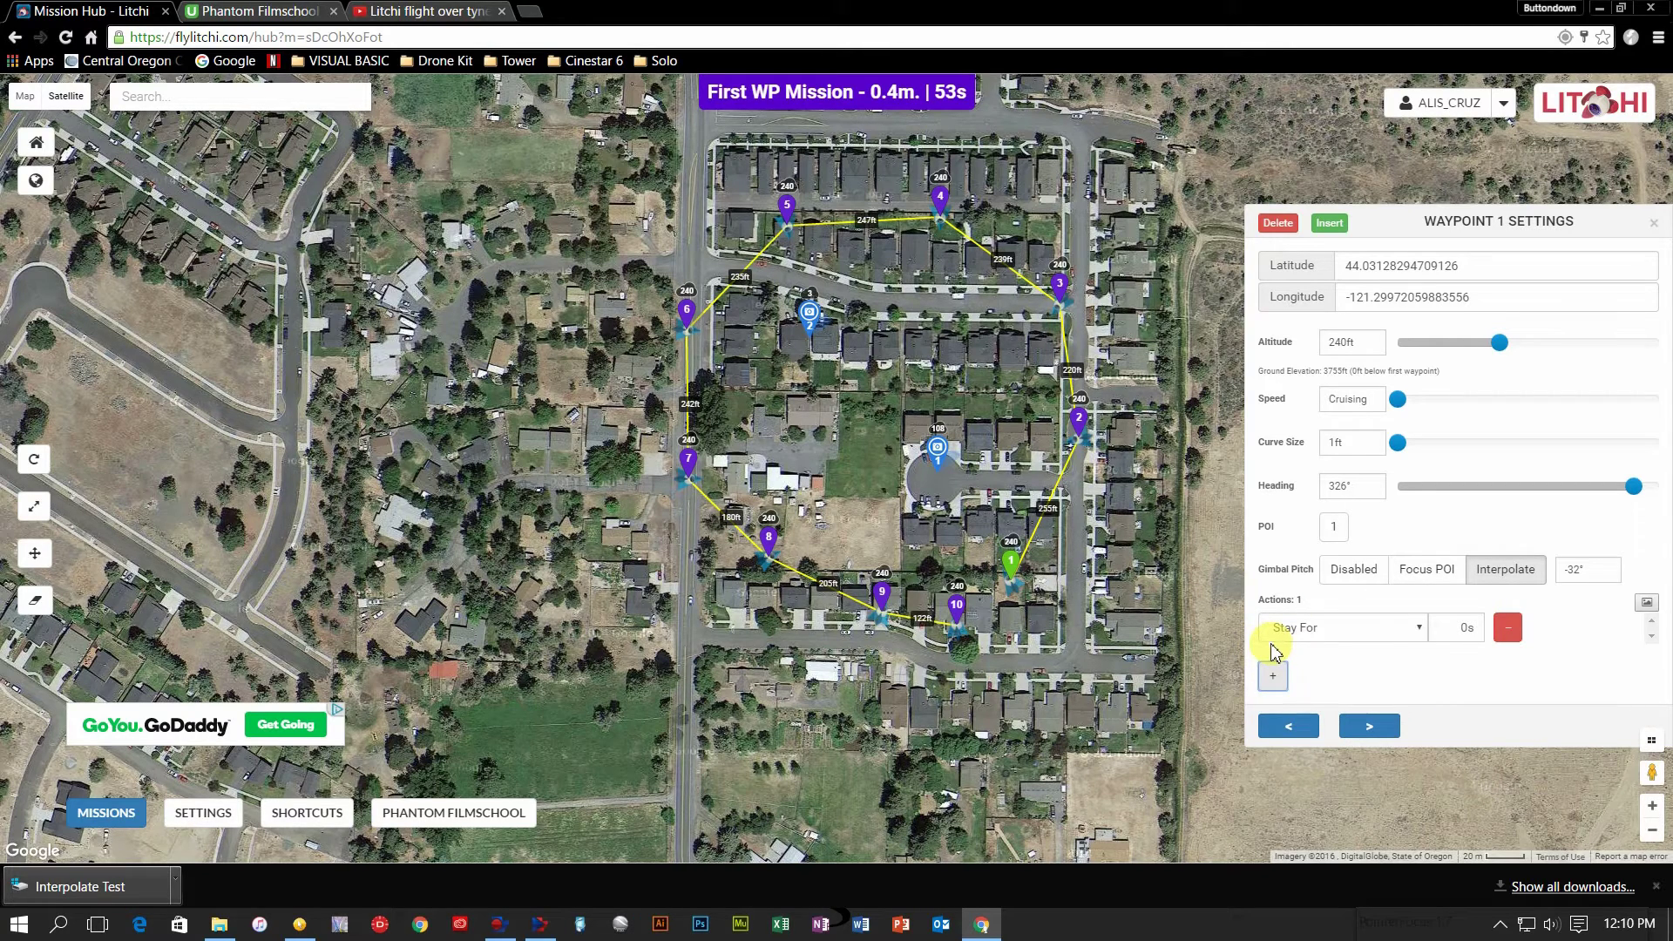
left_click(1421, 629)
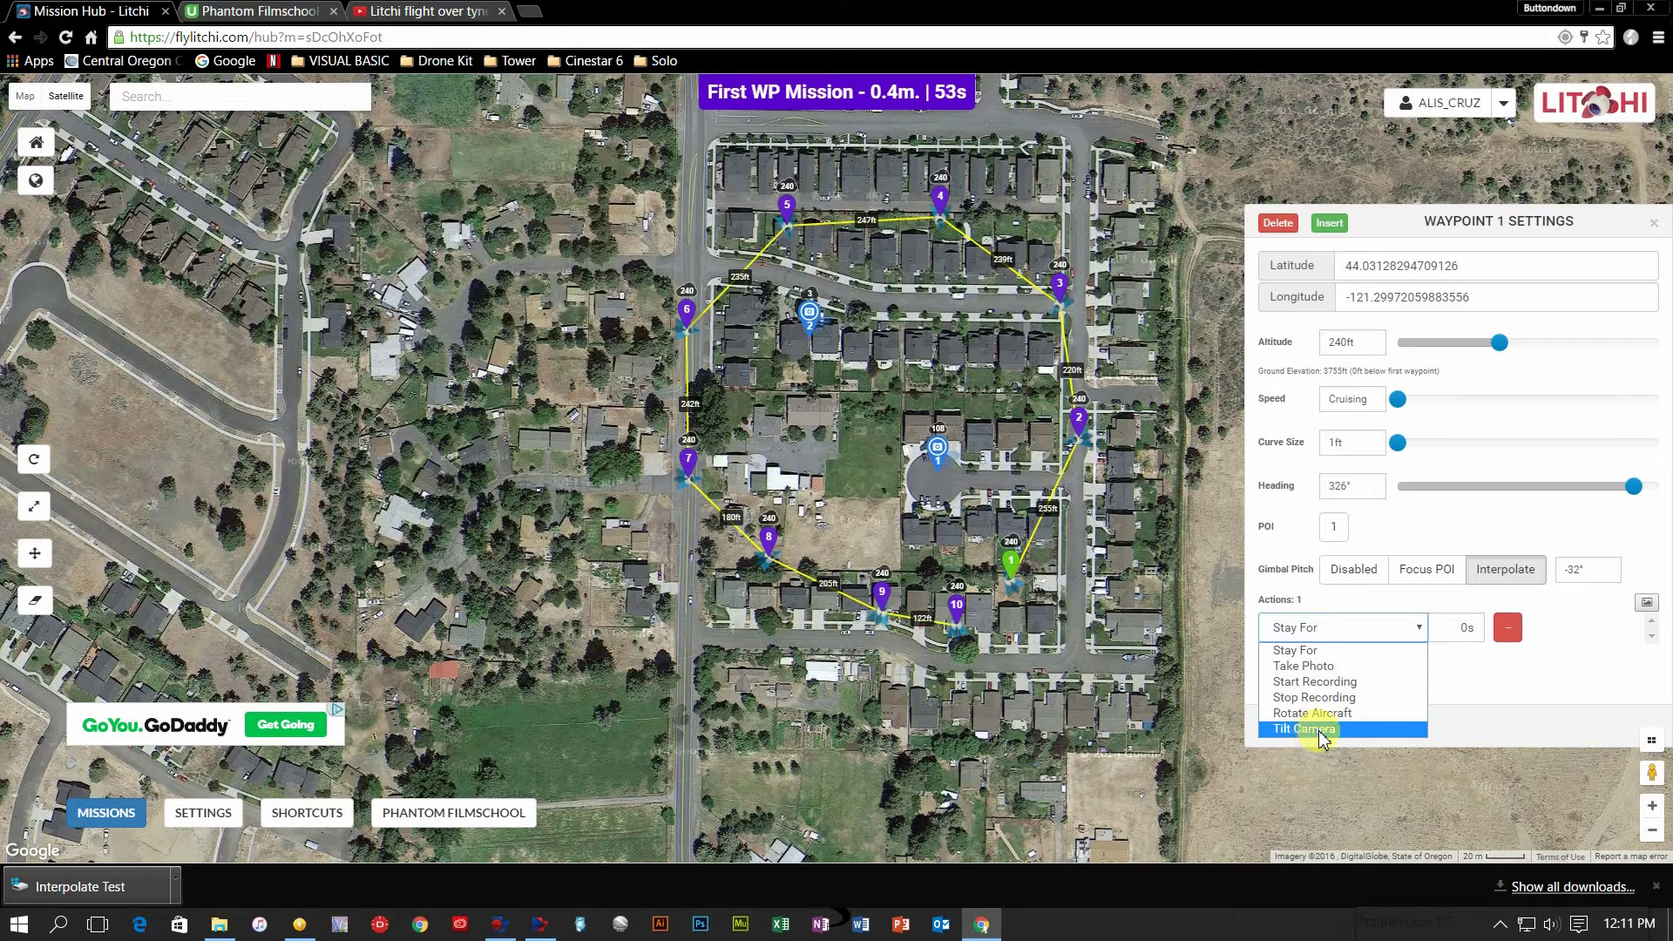
left_click(1543, 689)
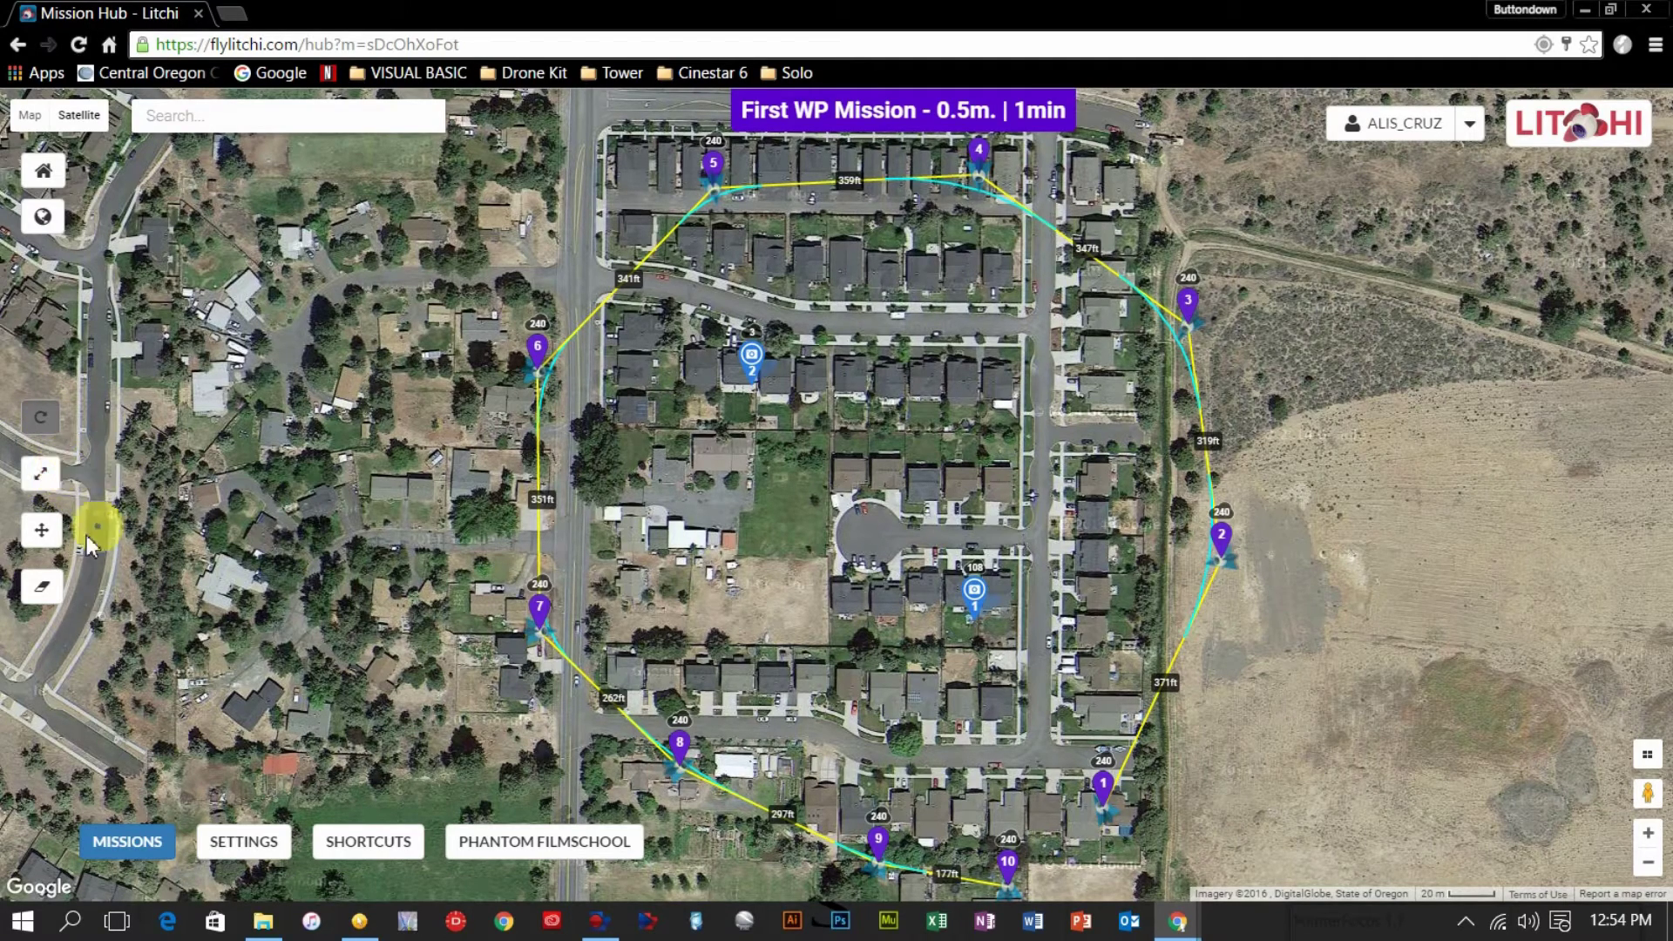
Move the whole mission east so waypoint 6 lies over the housing block, and scale the mission down slightly
left_click(41, 530)
left_click_drag(552, 329, 892, 353)
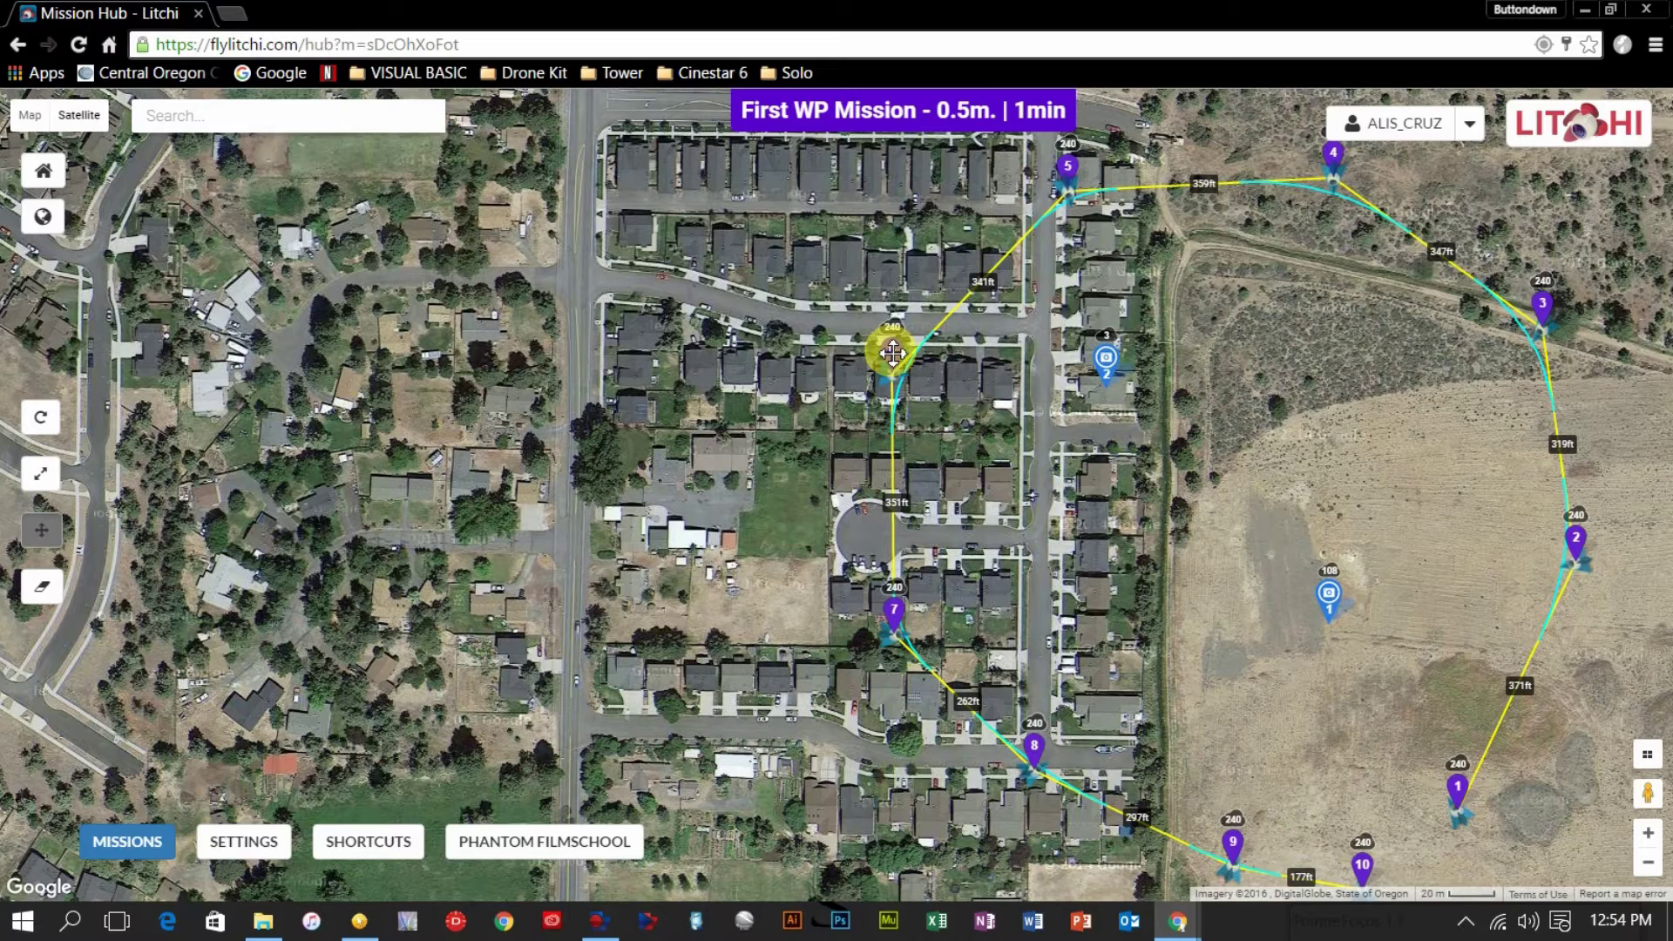
left_click_drag(892, 353, 893, 352)
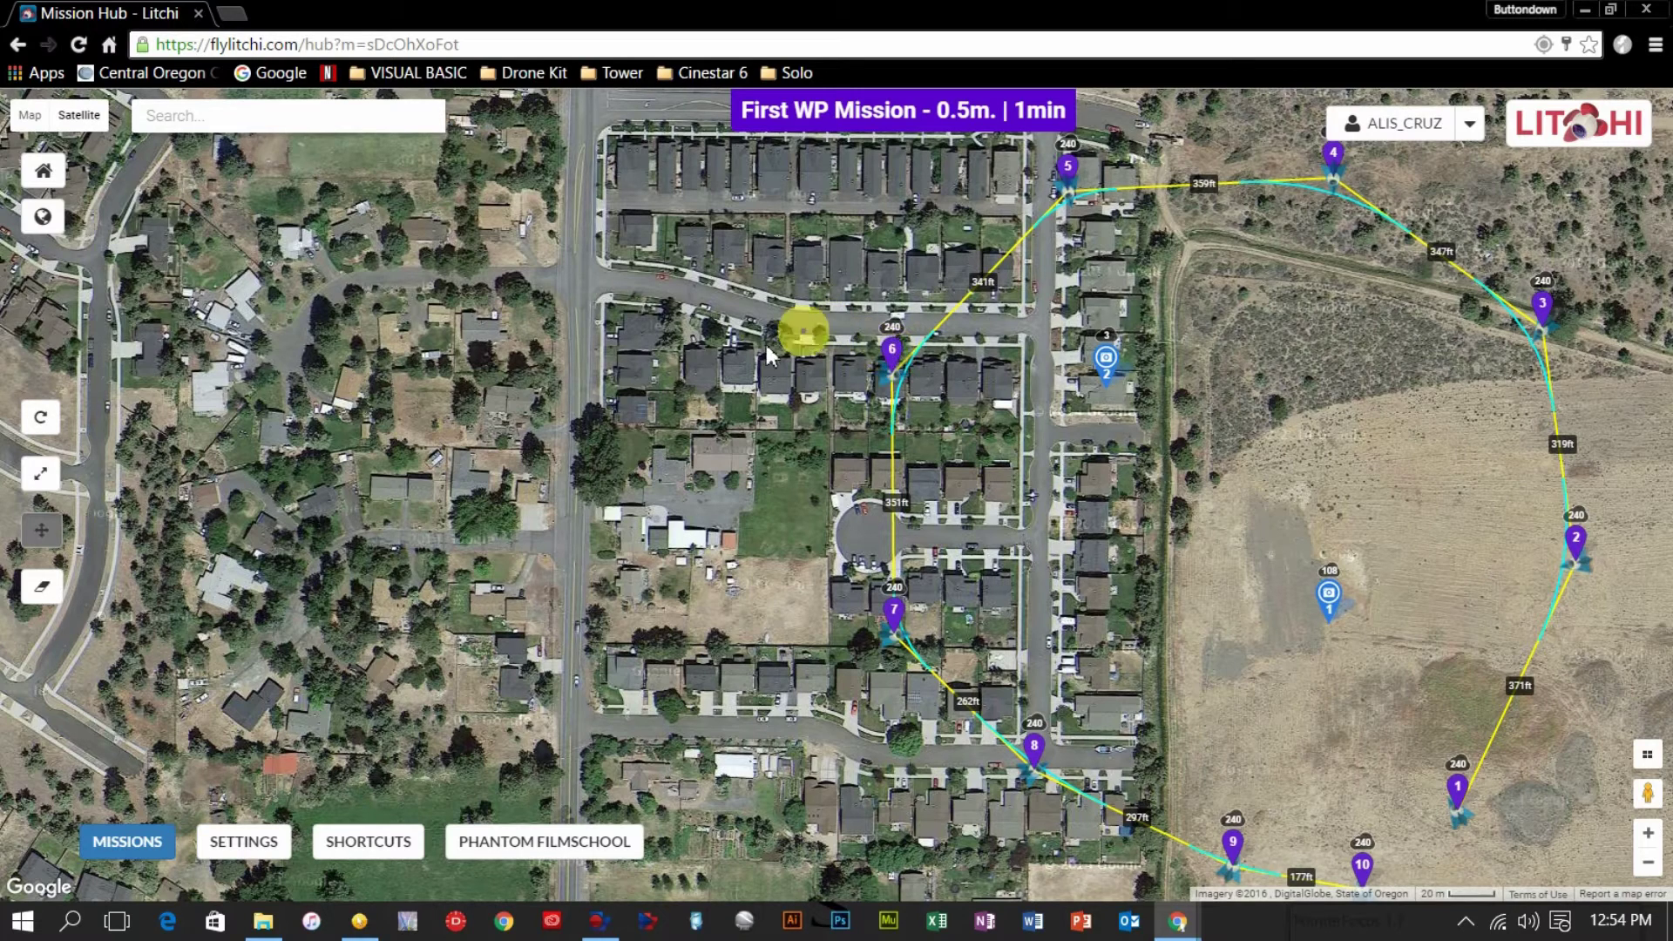
left_click(37, 468)
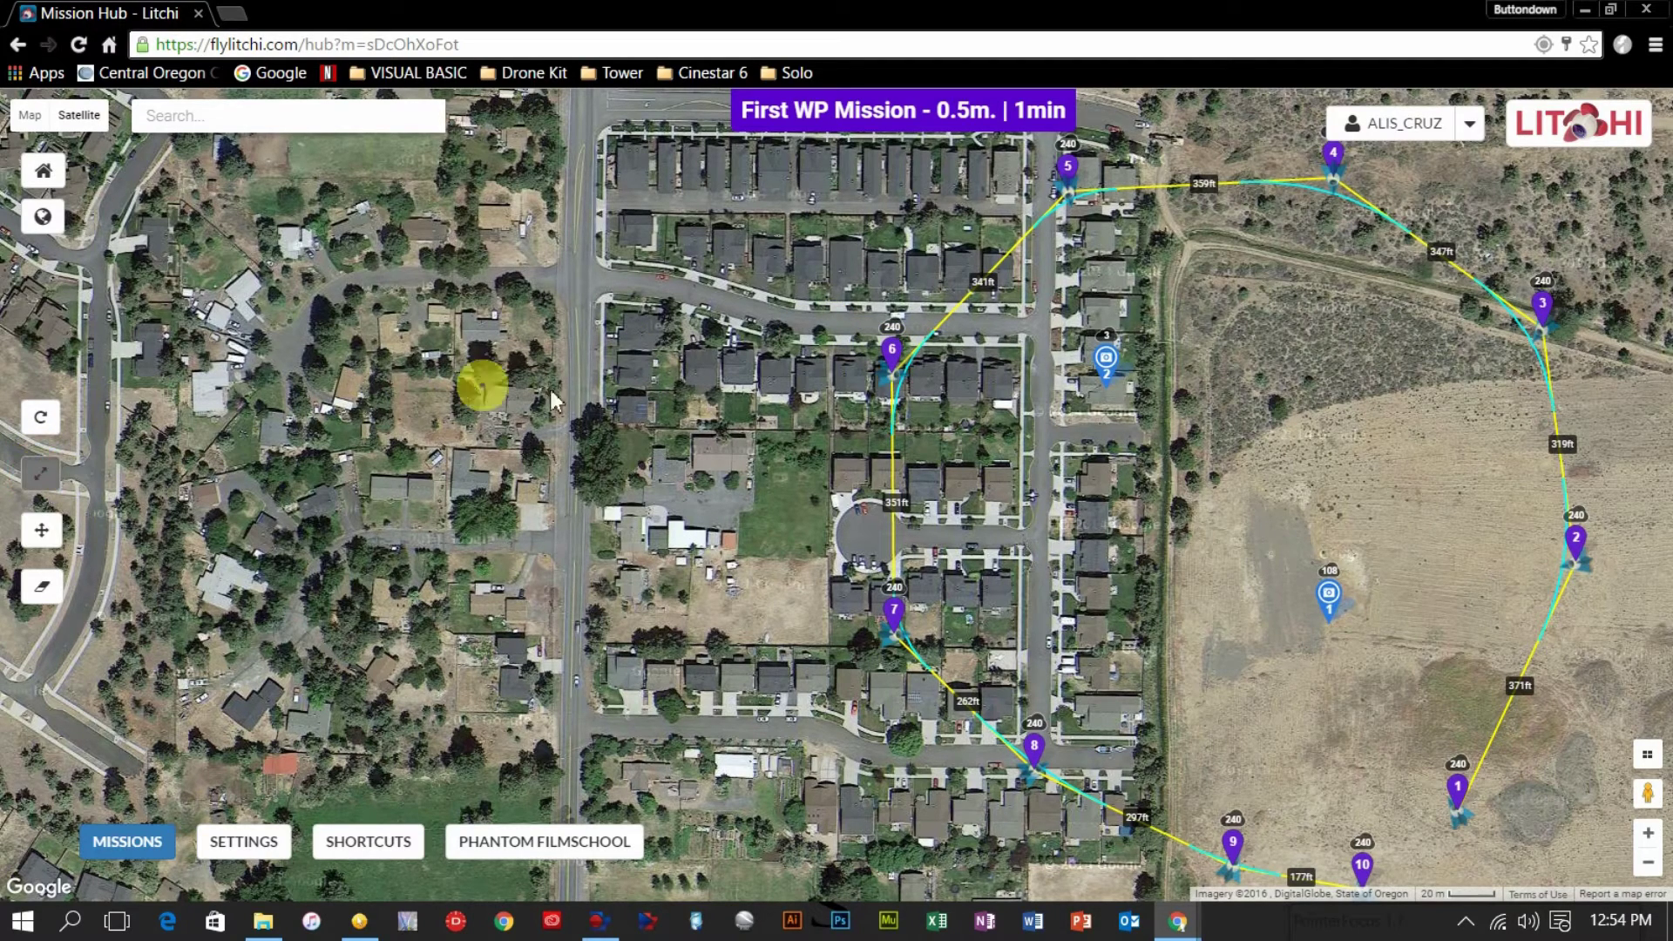
mouse_move(889, 373)
left_mouse_down()
mouse_move(945, 376)
mouse_move(819, 403)
mouse_move(933, 415)
mouse_move(870, 409)
left_mouse_up()
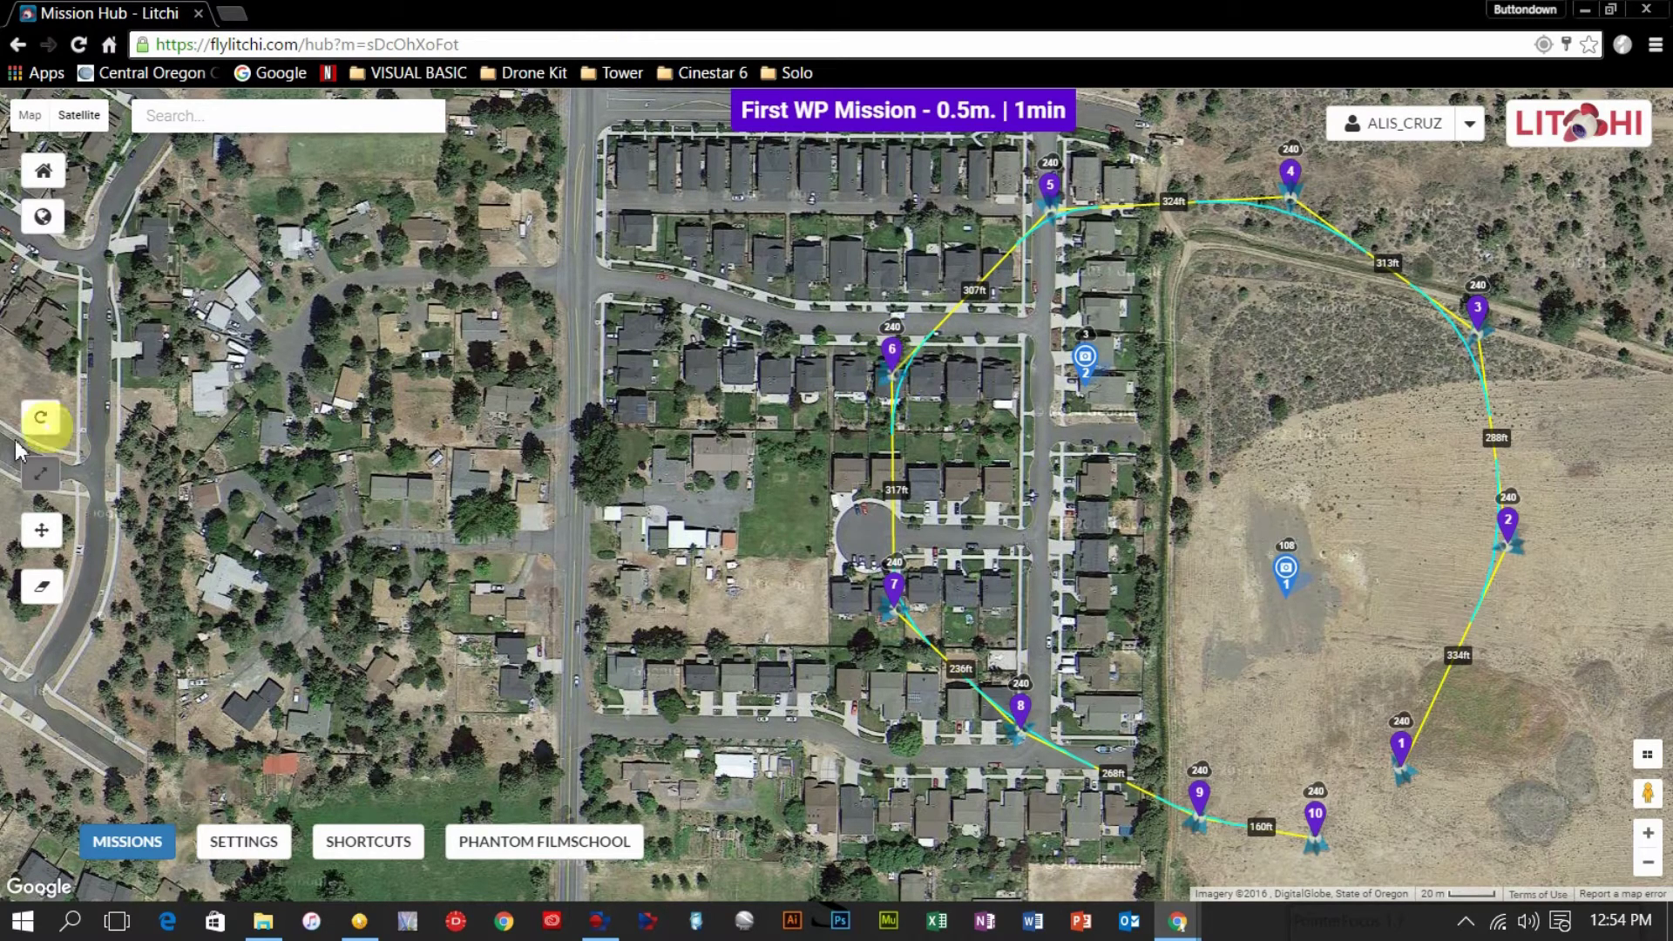
Move the whole mission back west so waypoint 6 sits on the main road, and scale it down to about 0.4 miles
left_click(46, 530)
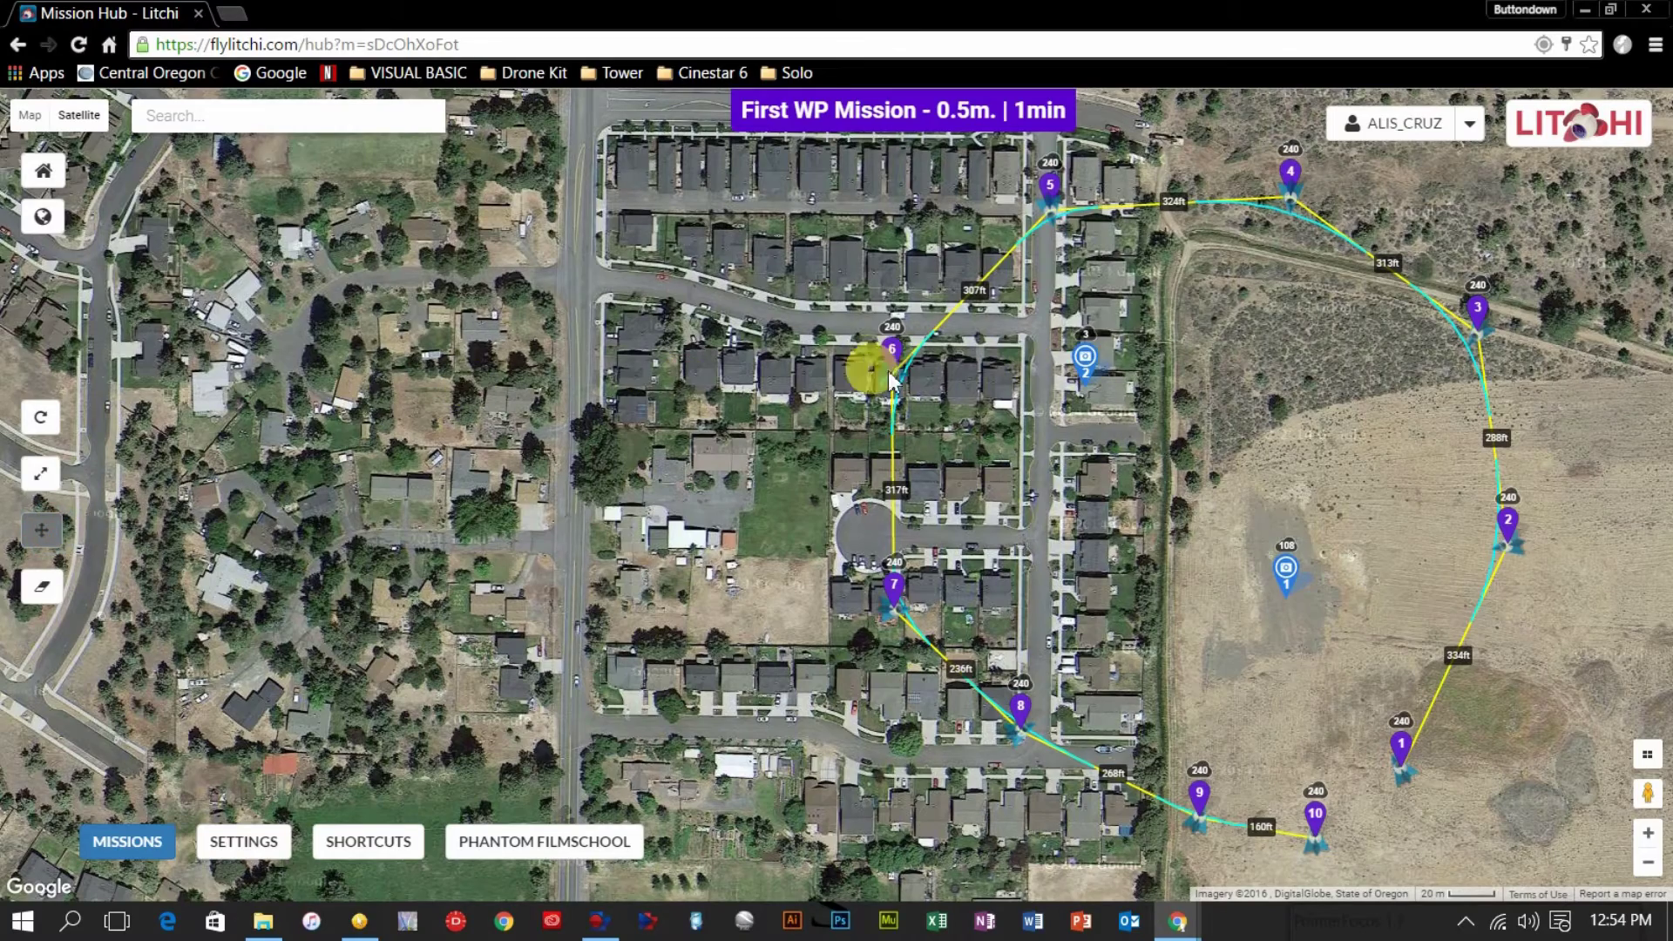
left_click_drag(907, 374, 579, 354)
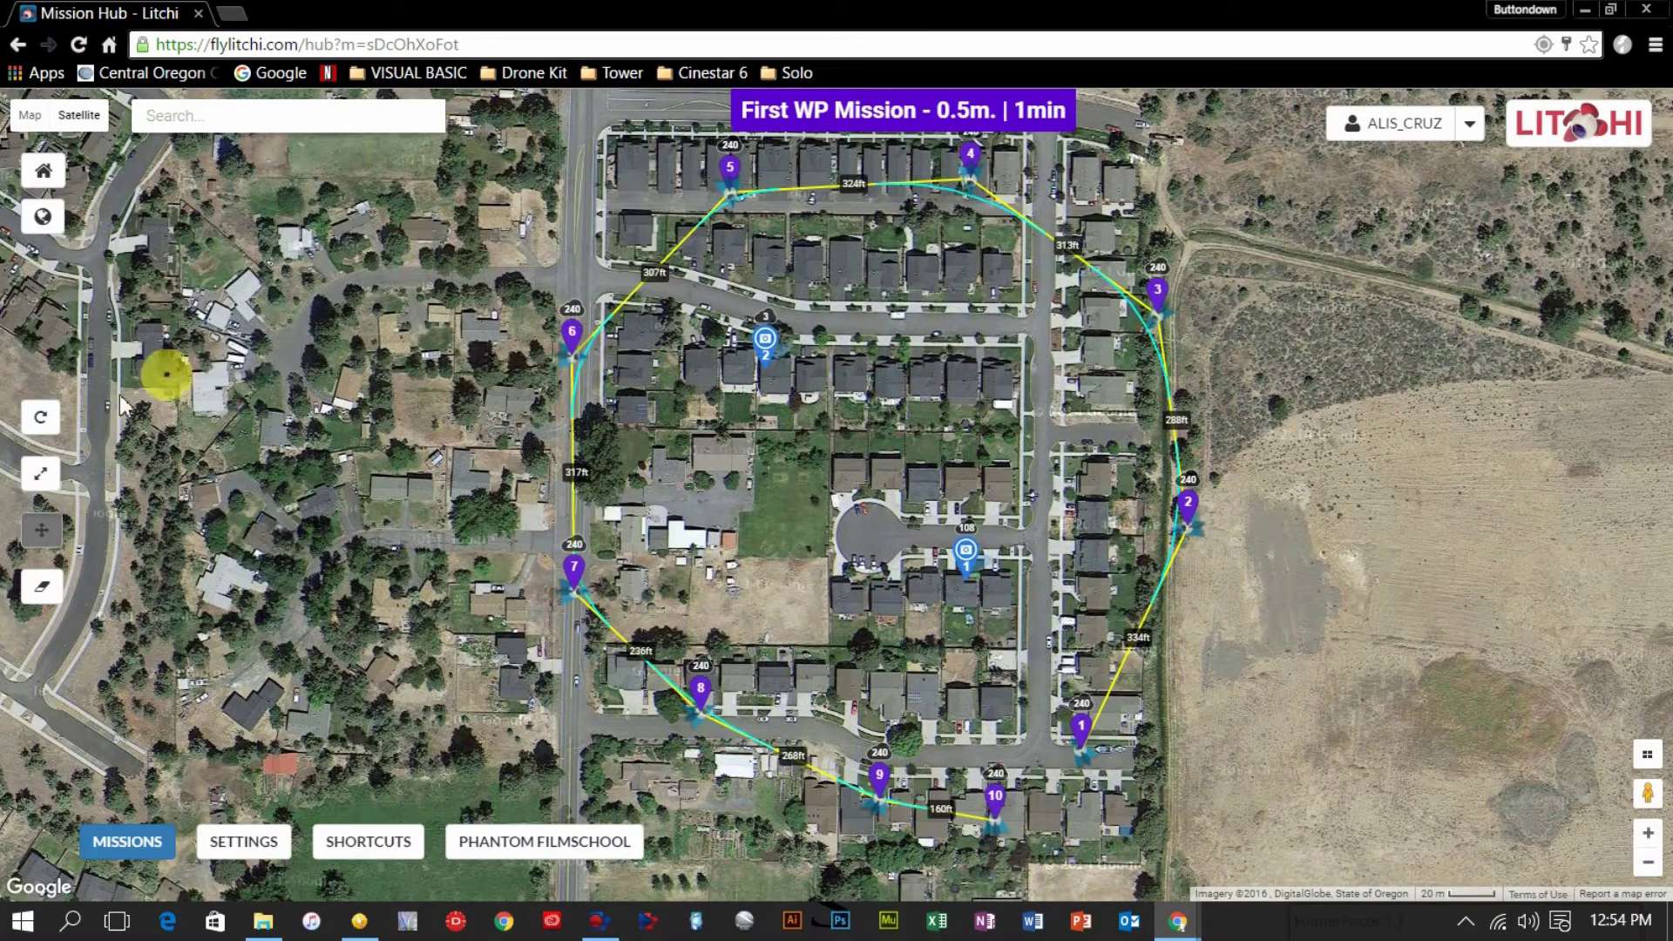
left_click(42, 477)
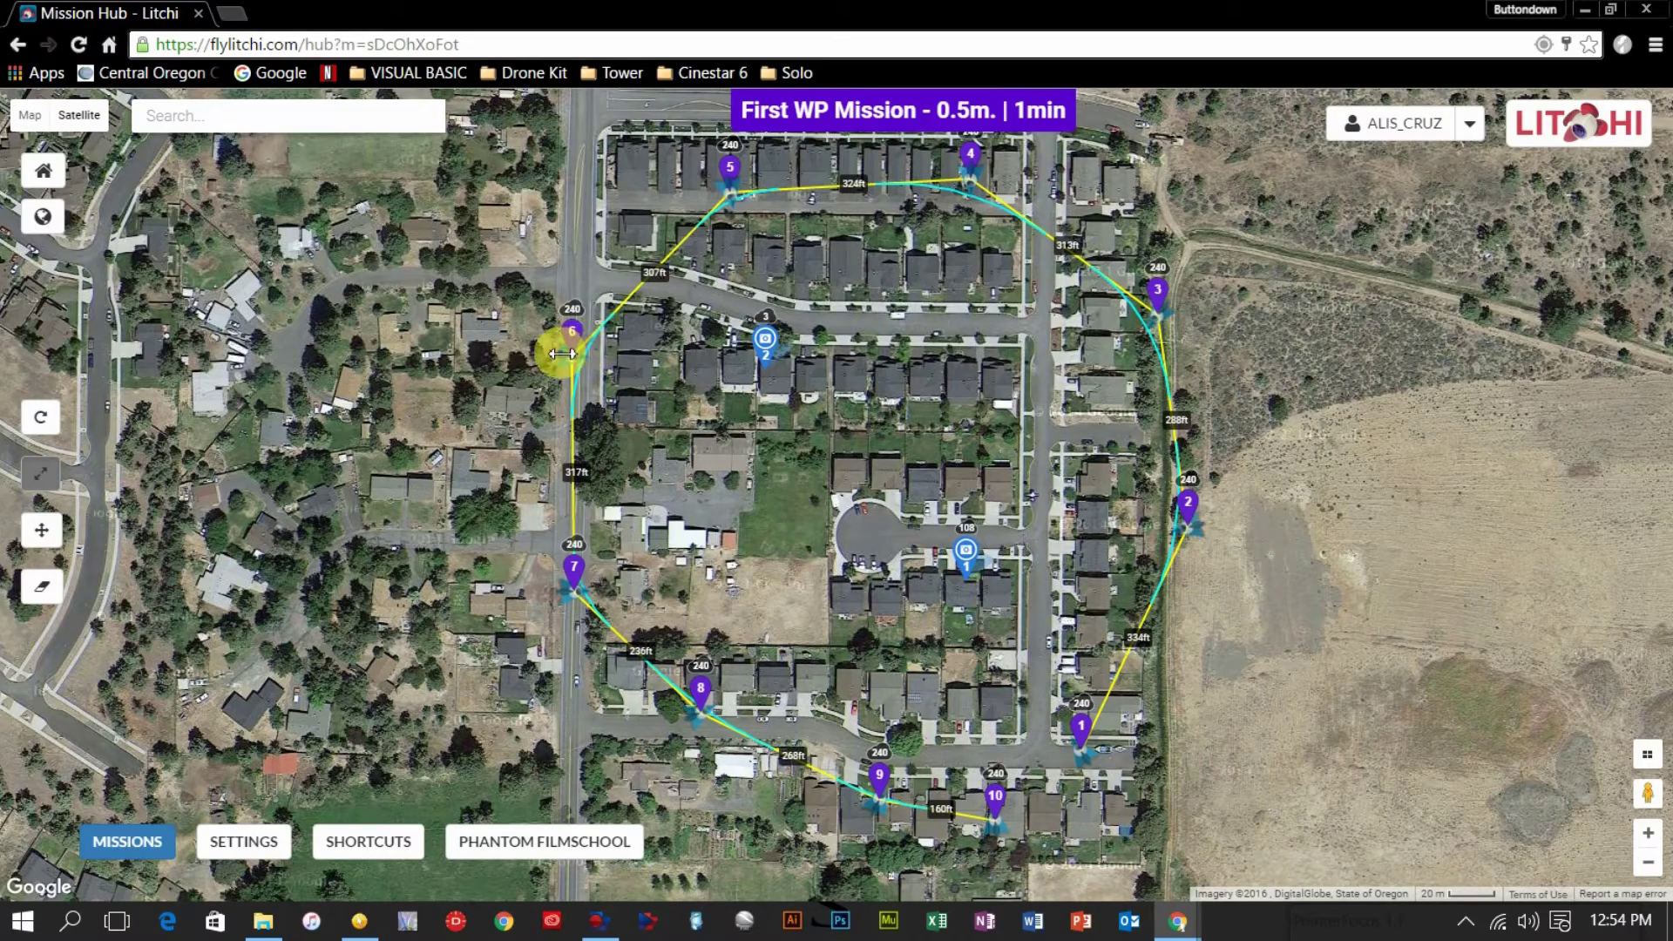
left_click_drag(563, 357, 504, 362)
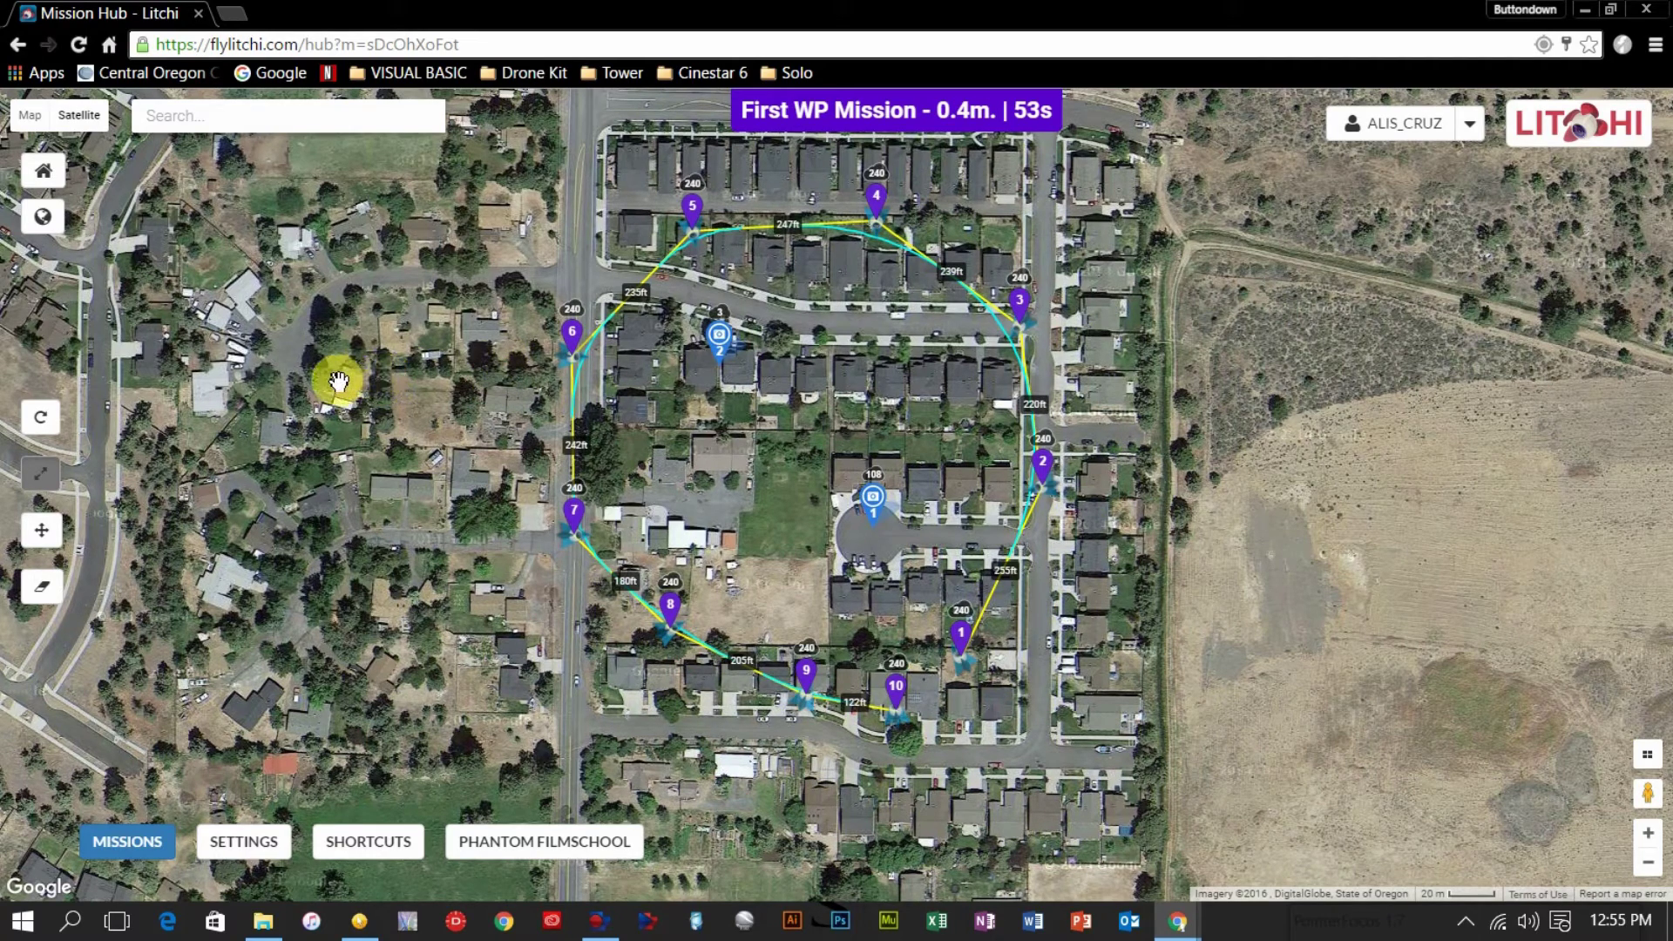
Save the mission under the name First WP Mission
left_click(127, 841)
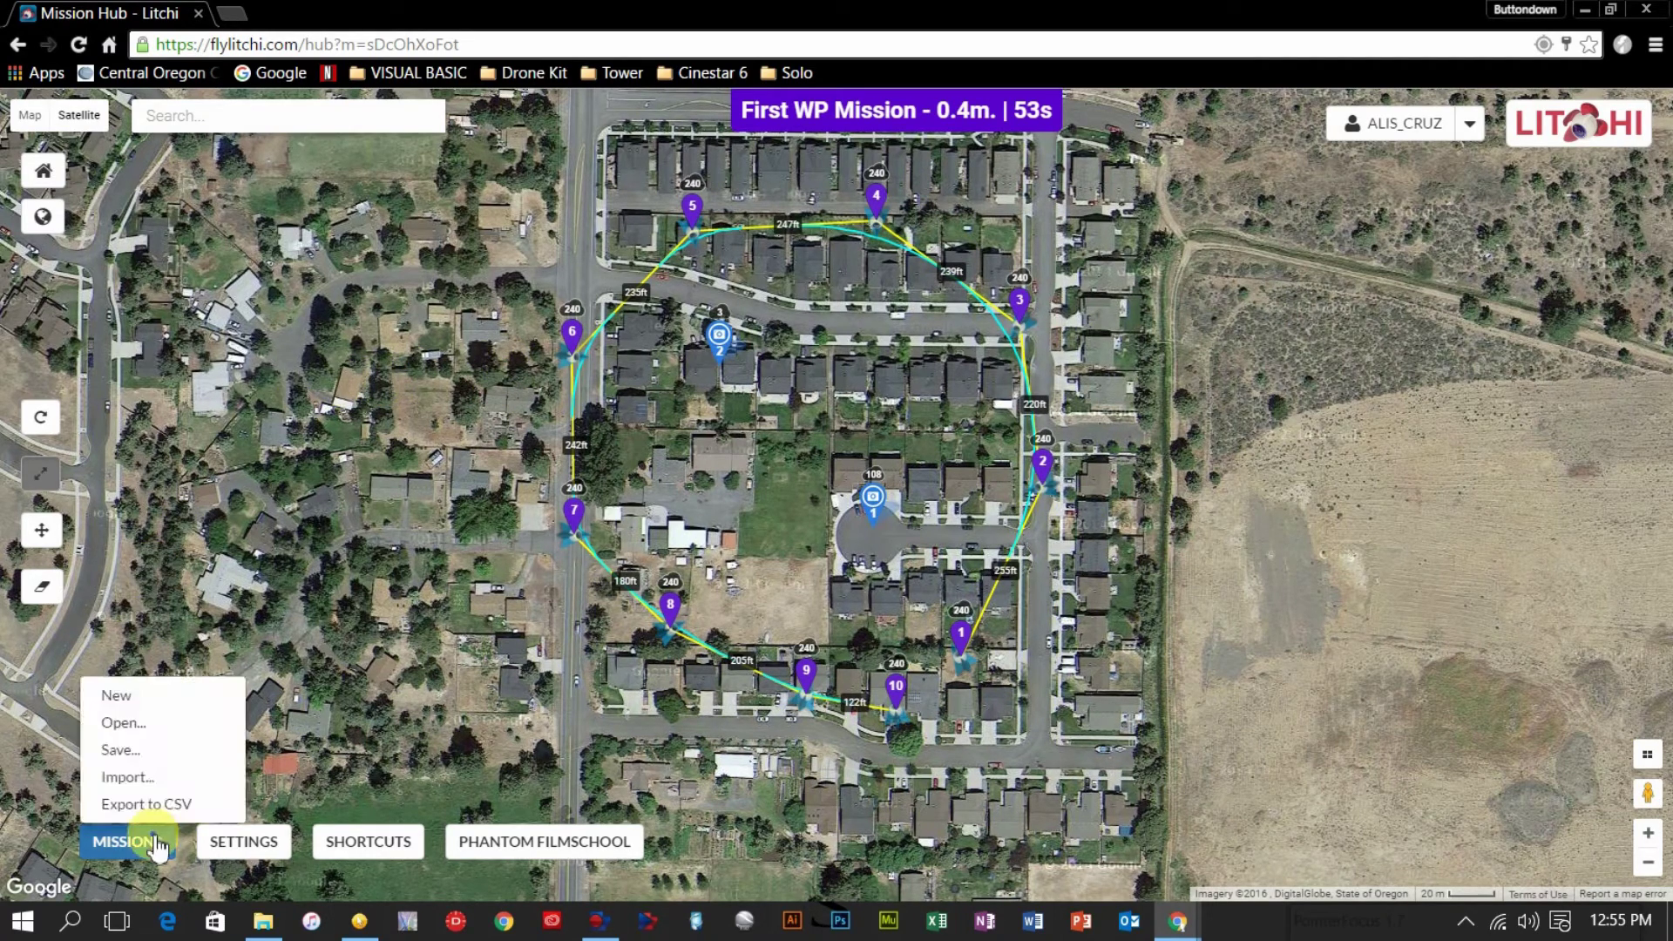
left_click(139, 751)
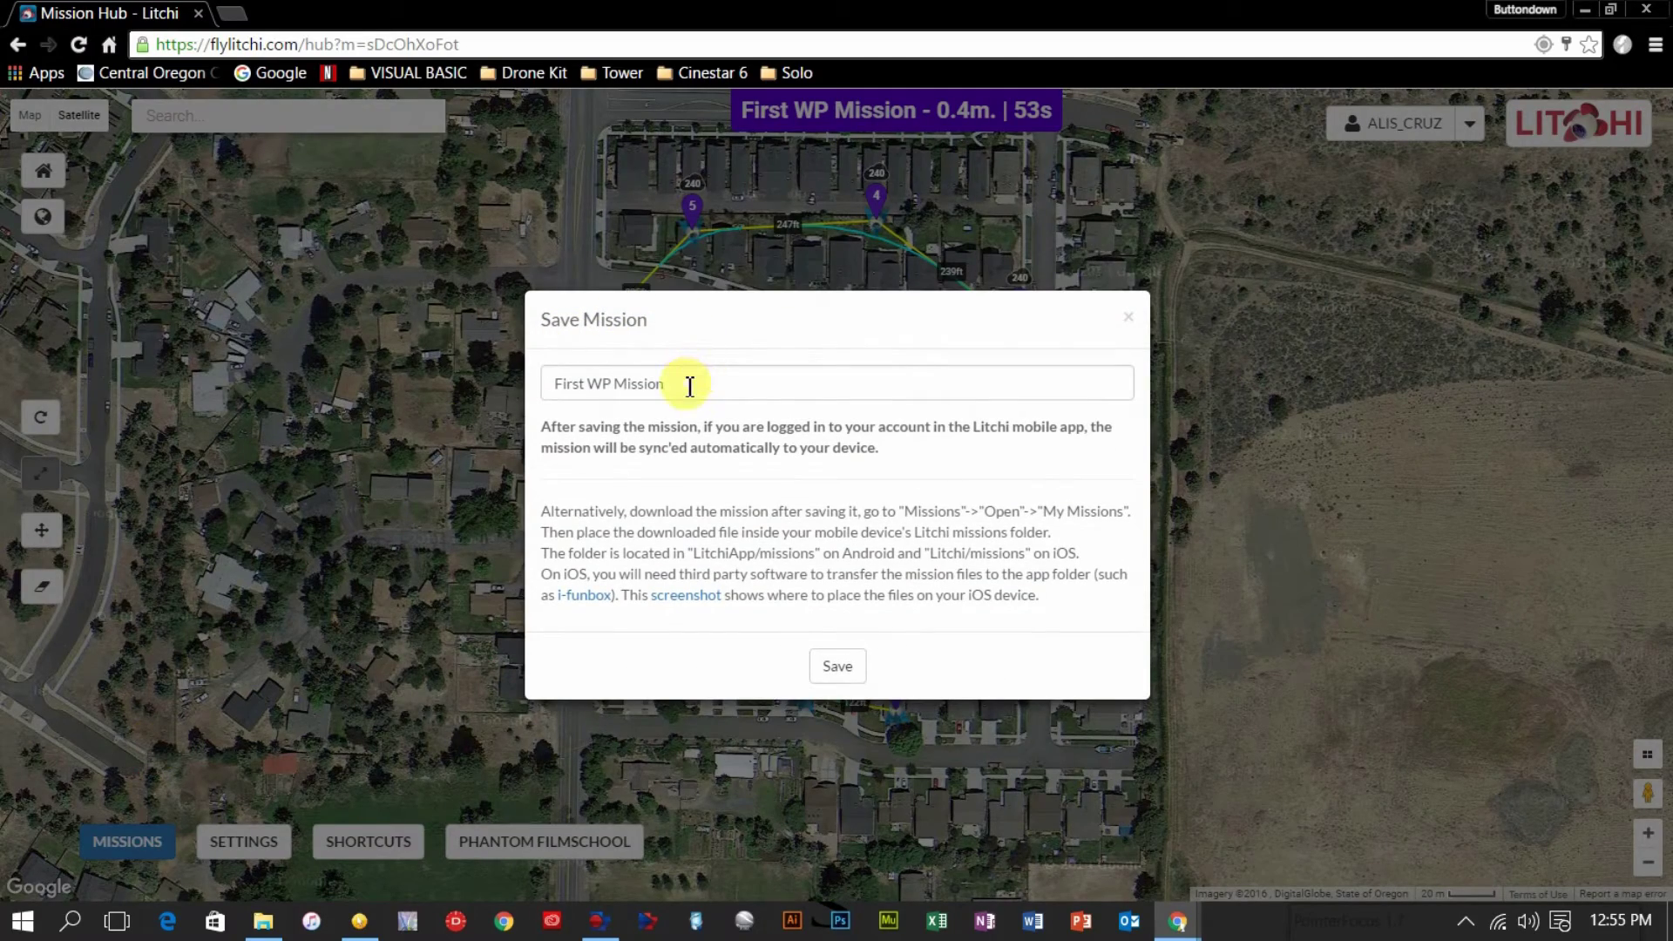
left_click(835, 668)
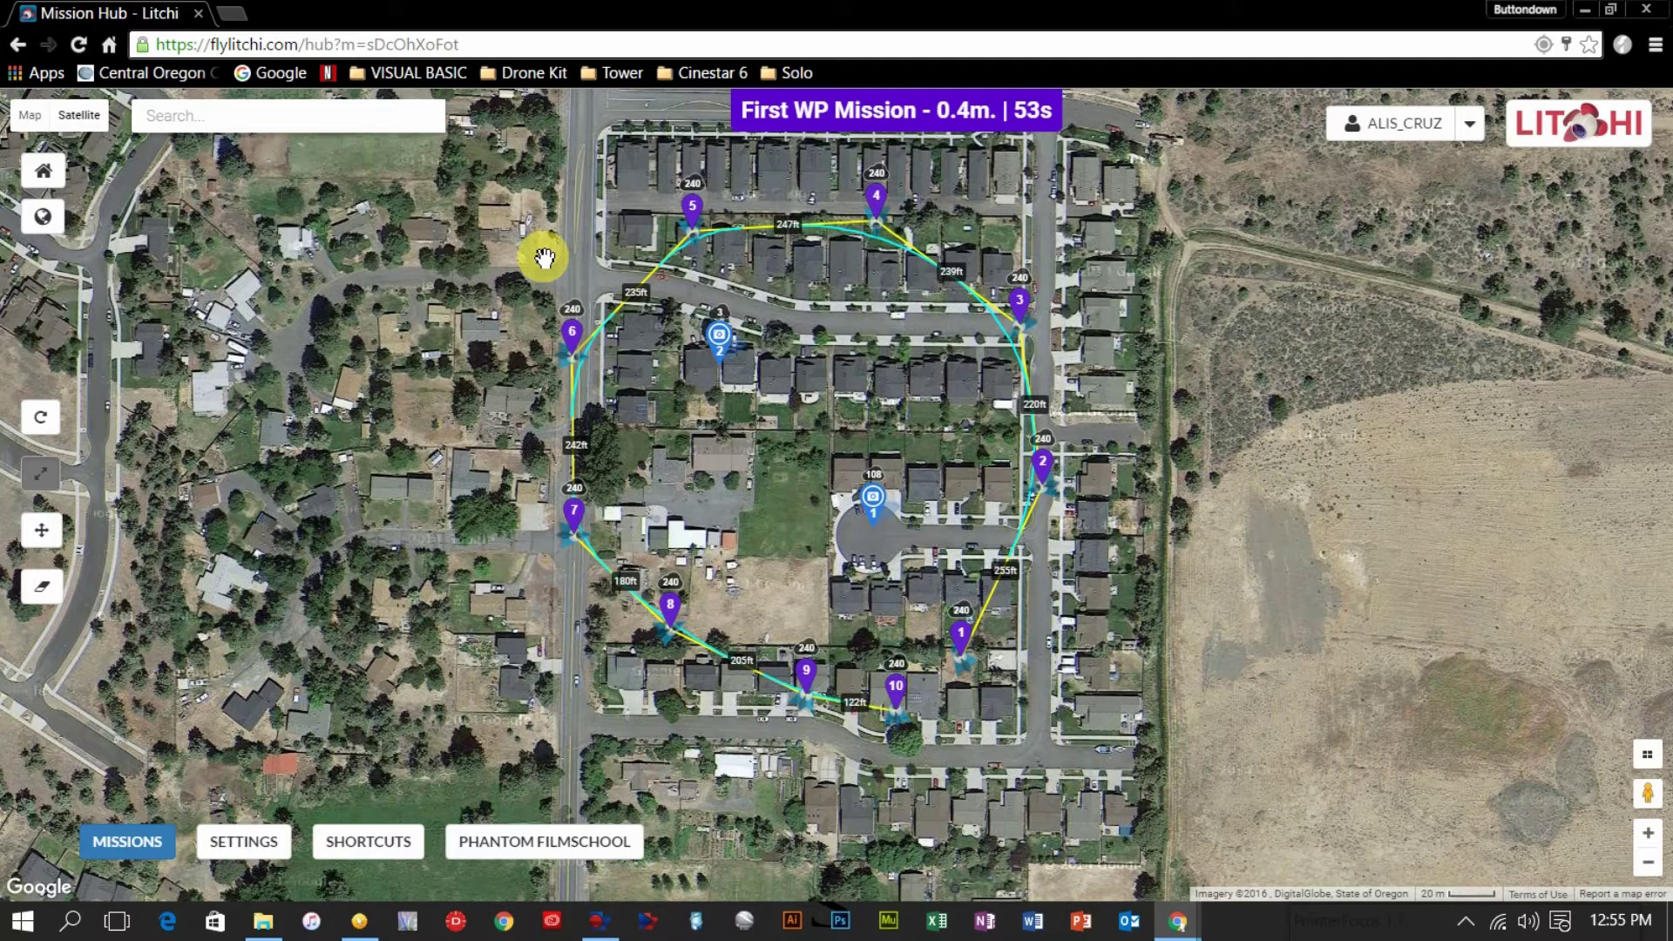
Look through the list of saved missions and download the First WP Mission file
left_click(137, 845)
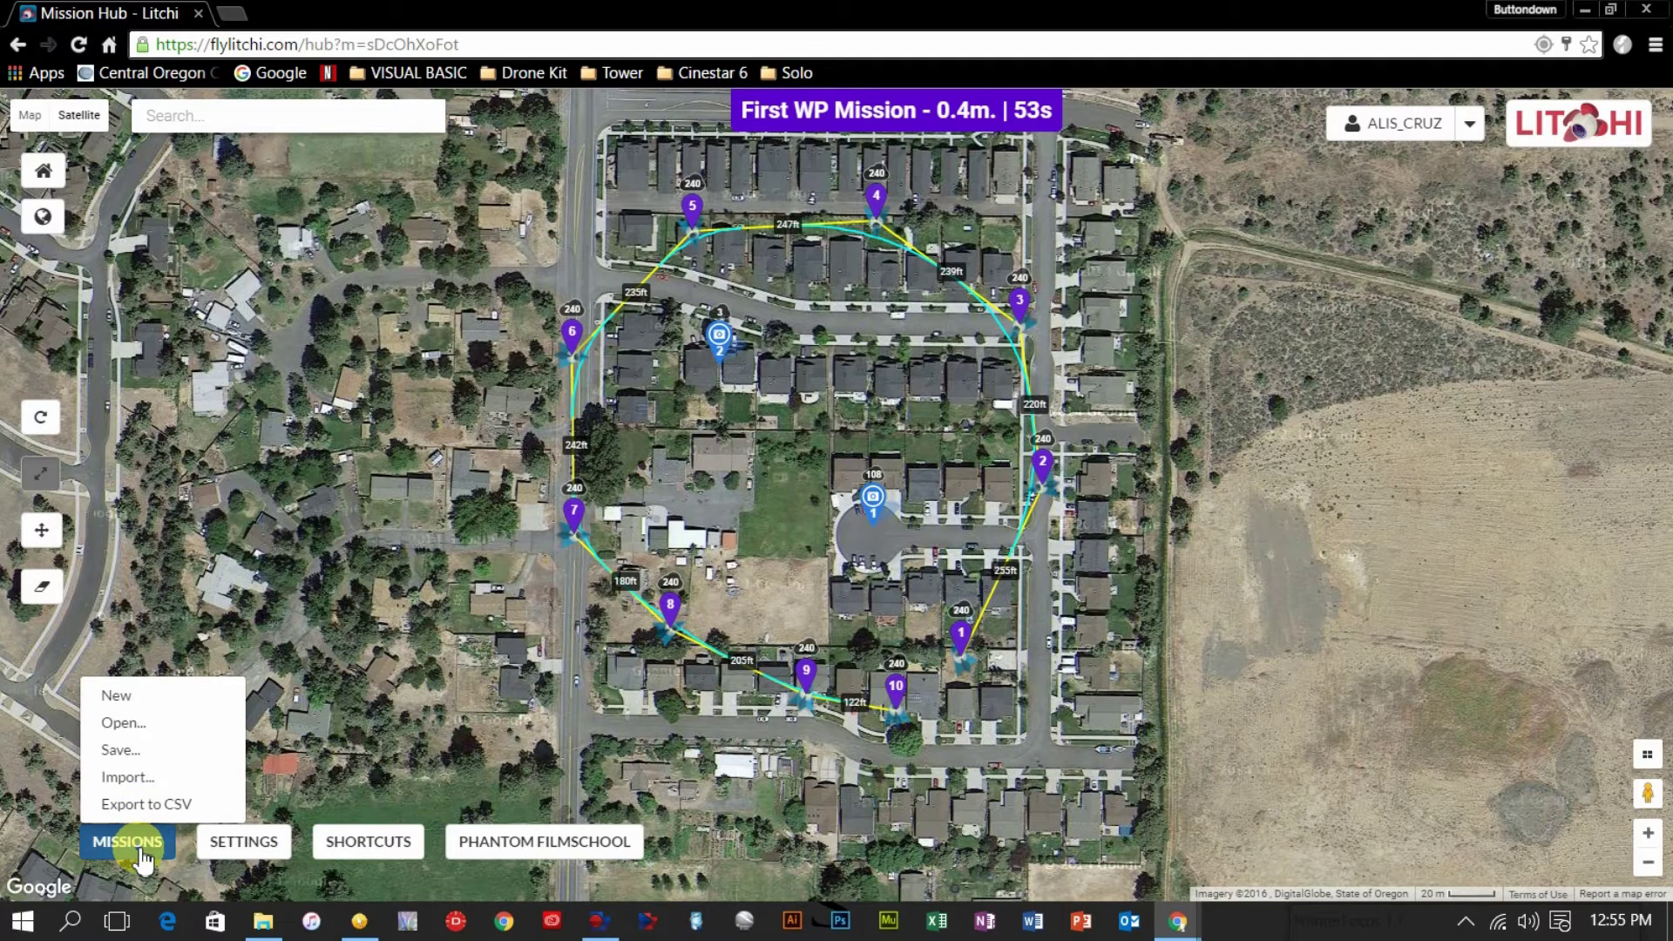
left_click(151, 730)
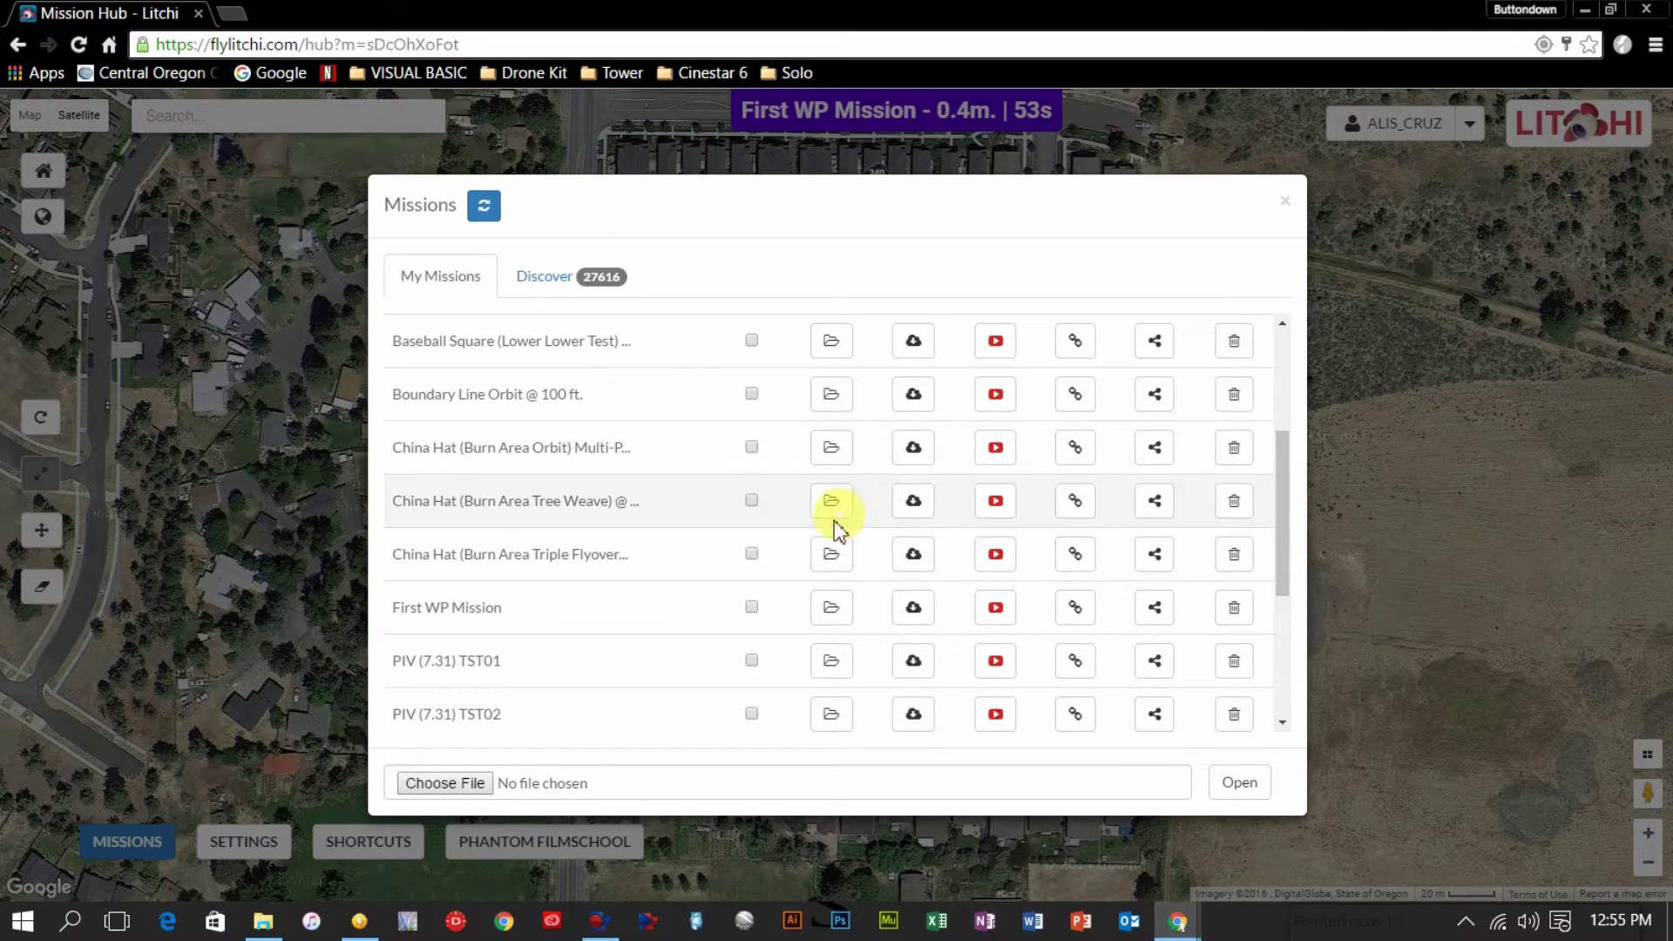
scroll(683, 511, "down", 3)
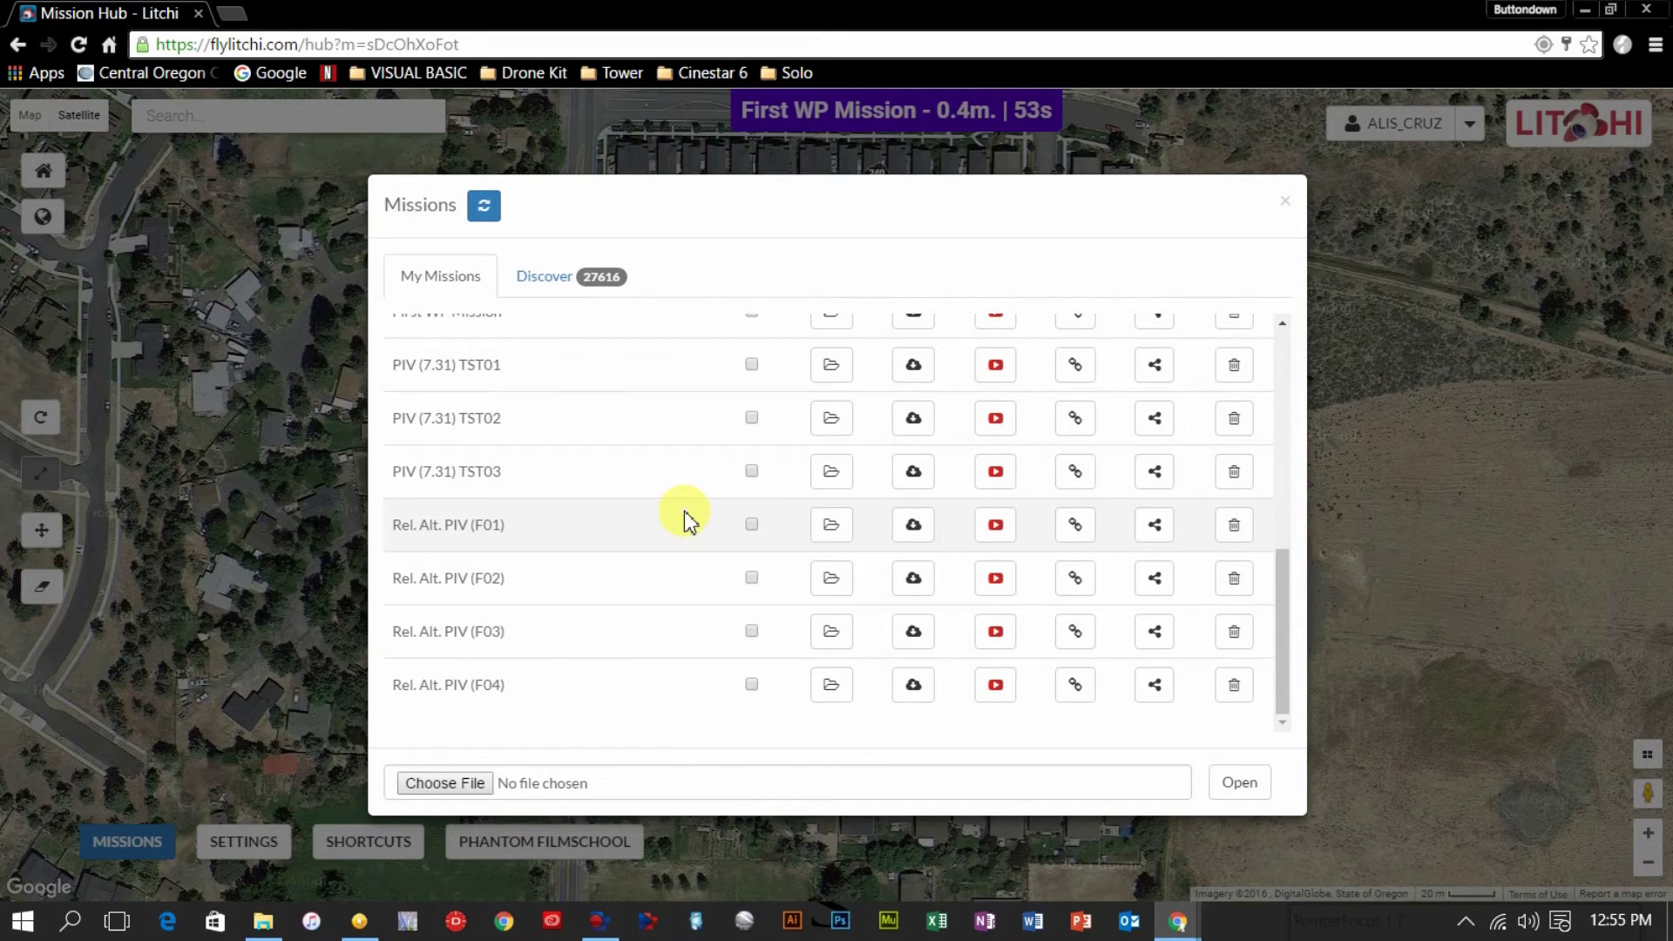
scroll(683, 510, "up", 3)
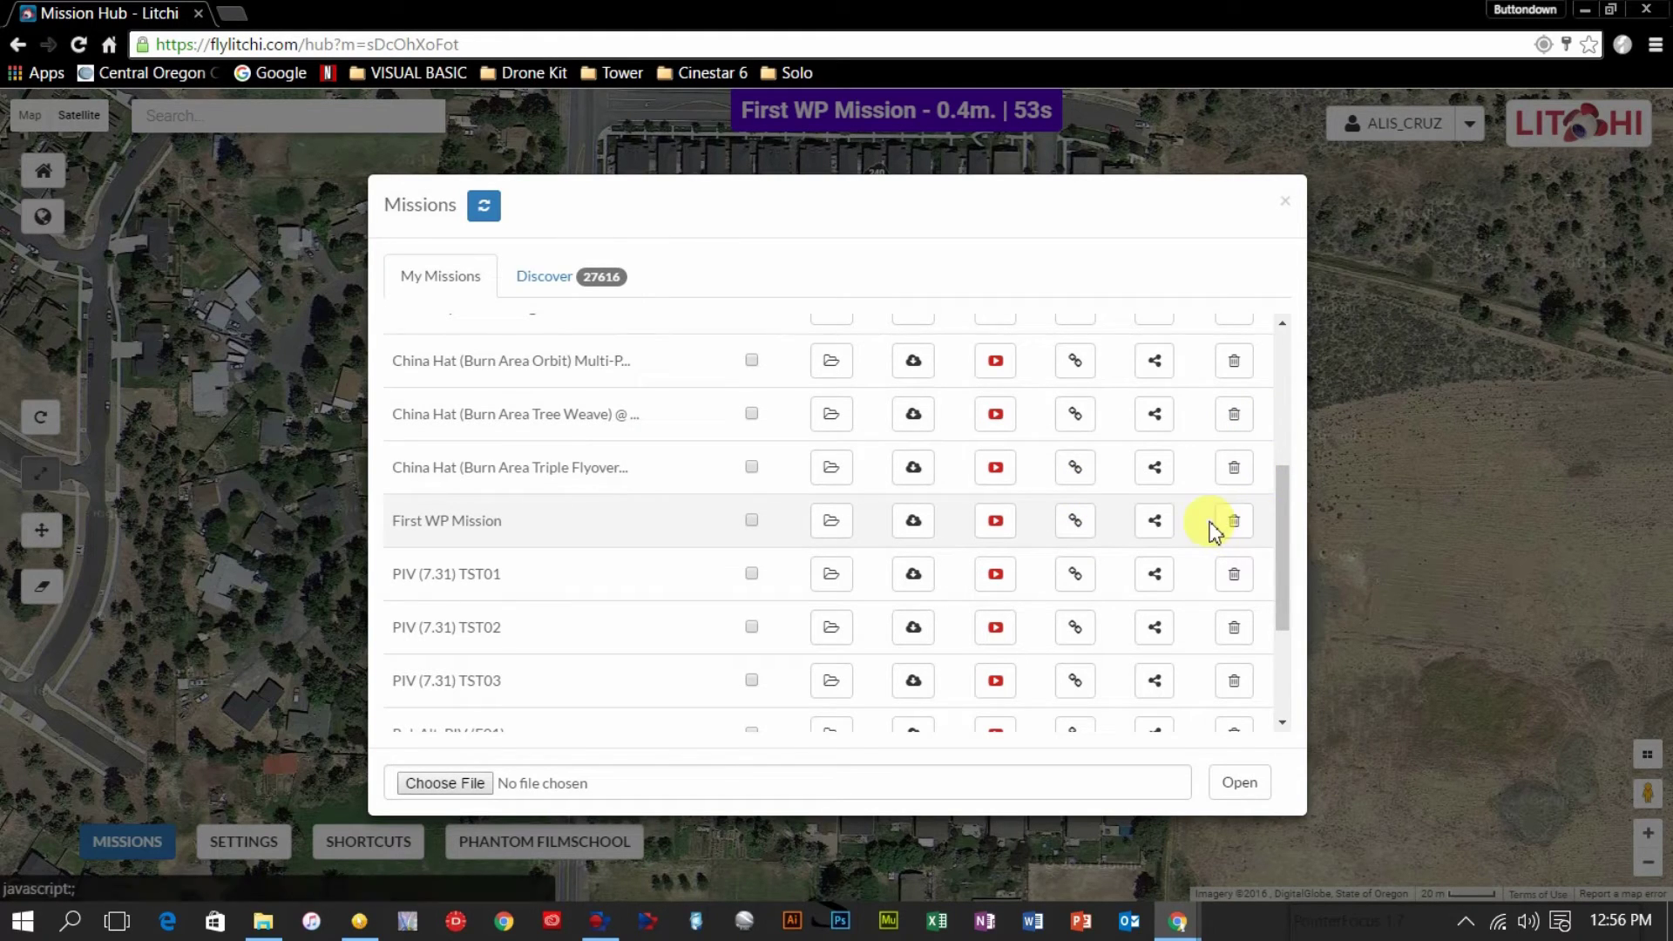
left_click(919, 529)
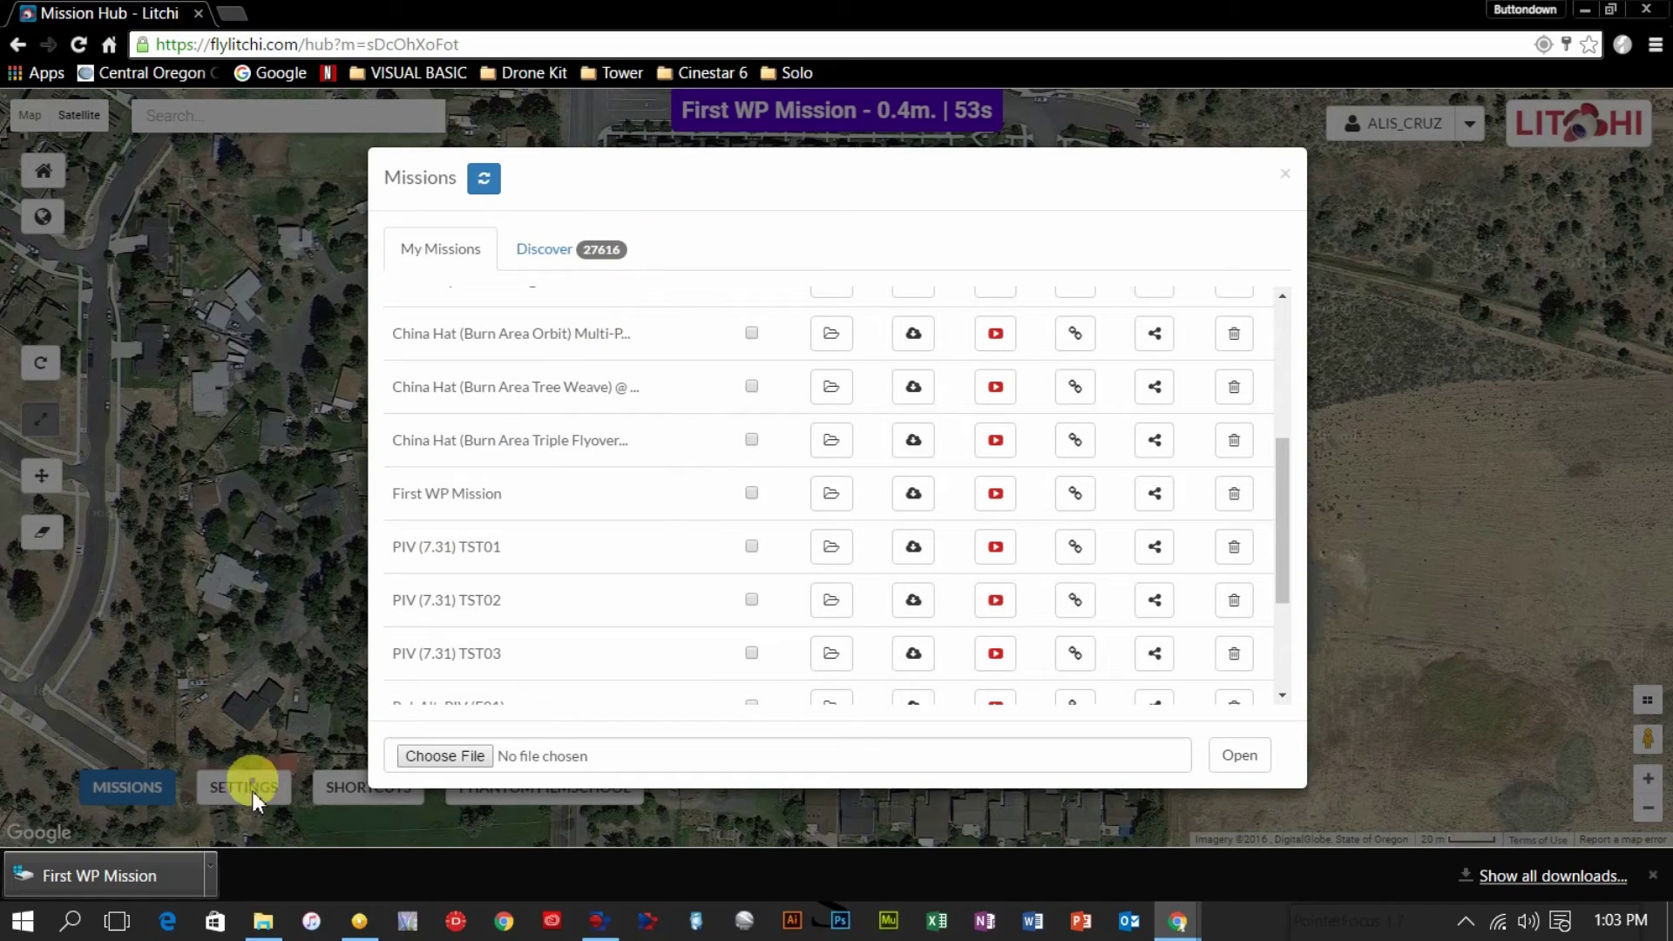
Show the downloaded First WP Mission file in its folder and move it into the Litchi MHUB folder on the desktop
left_click(215, 865)
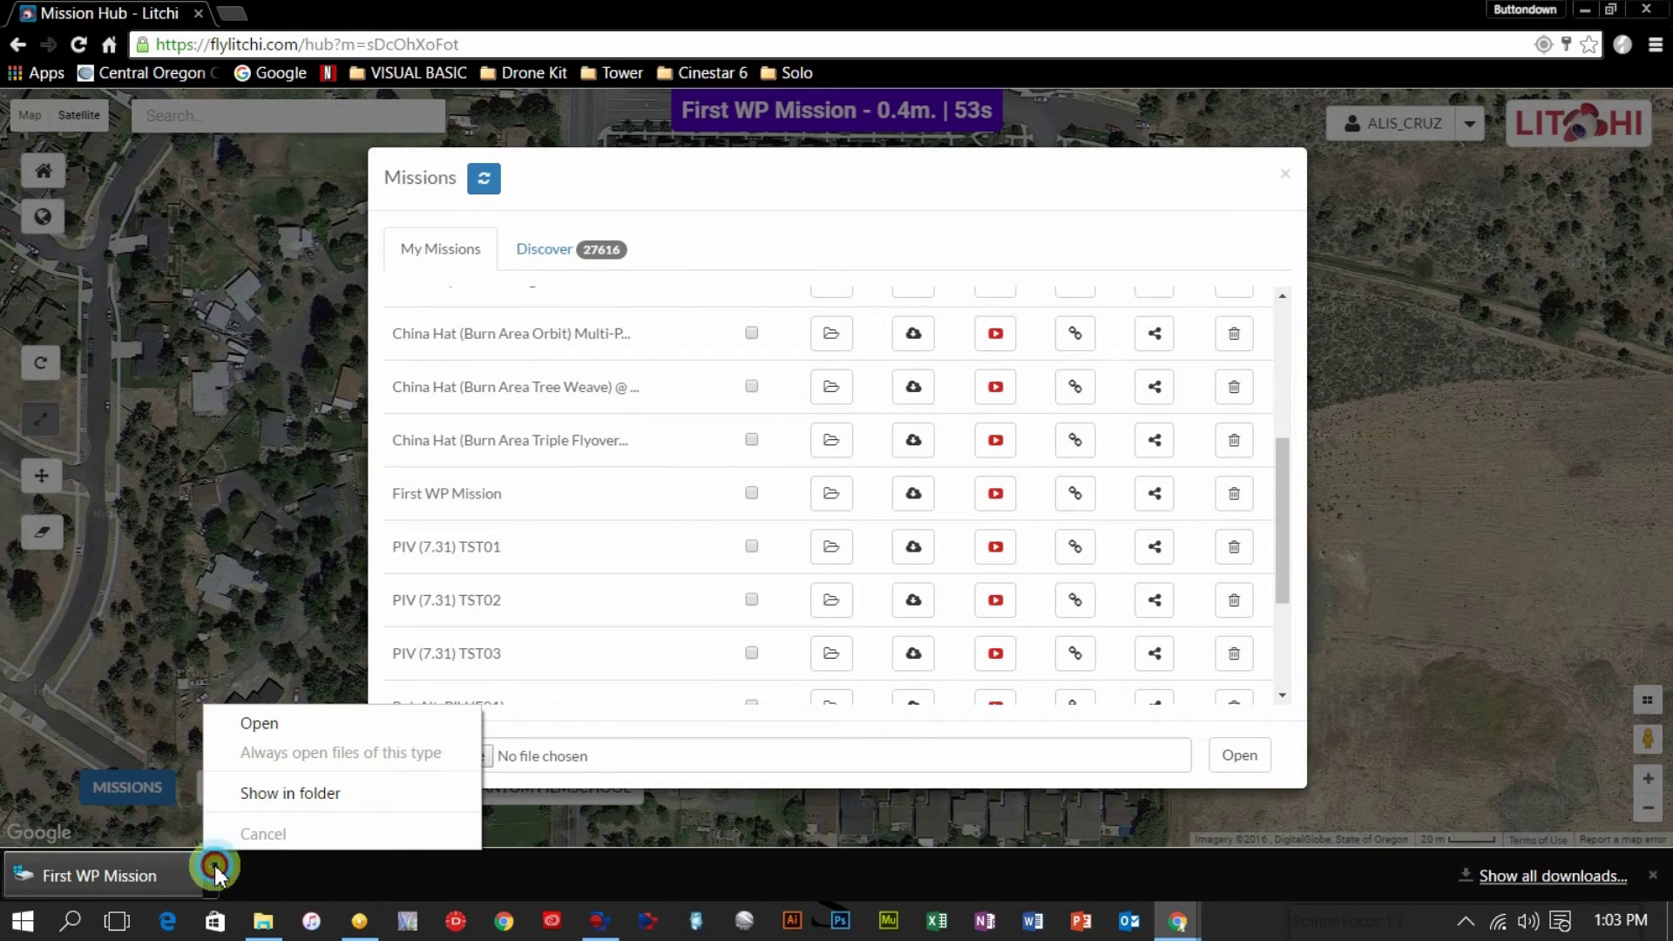
left_click(272, 792)
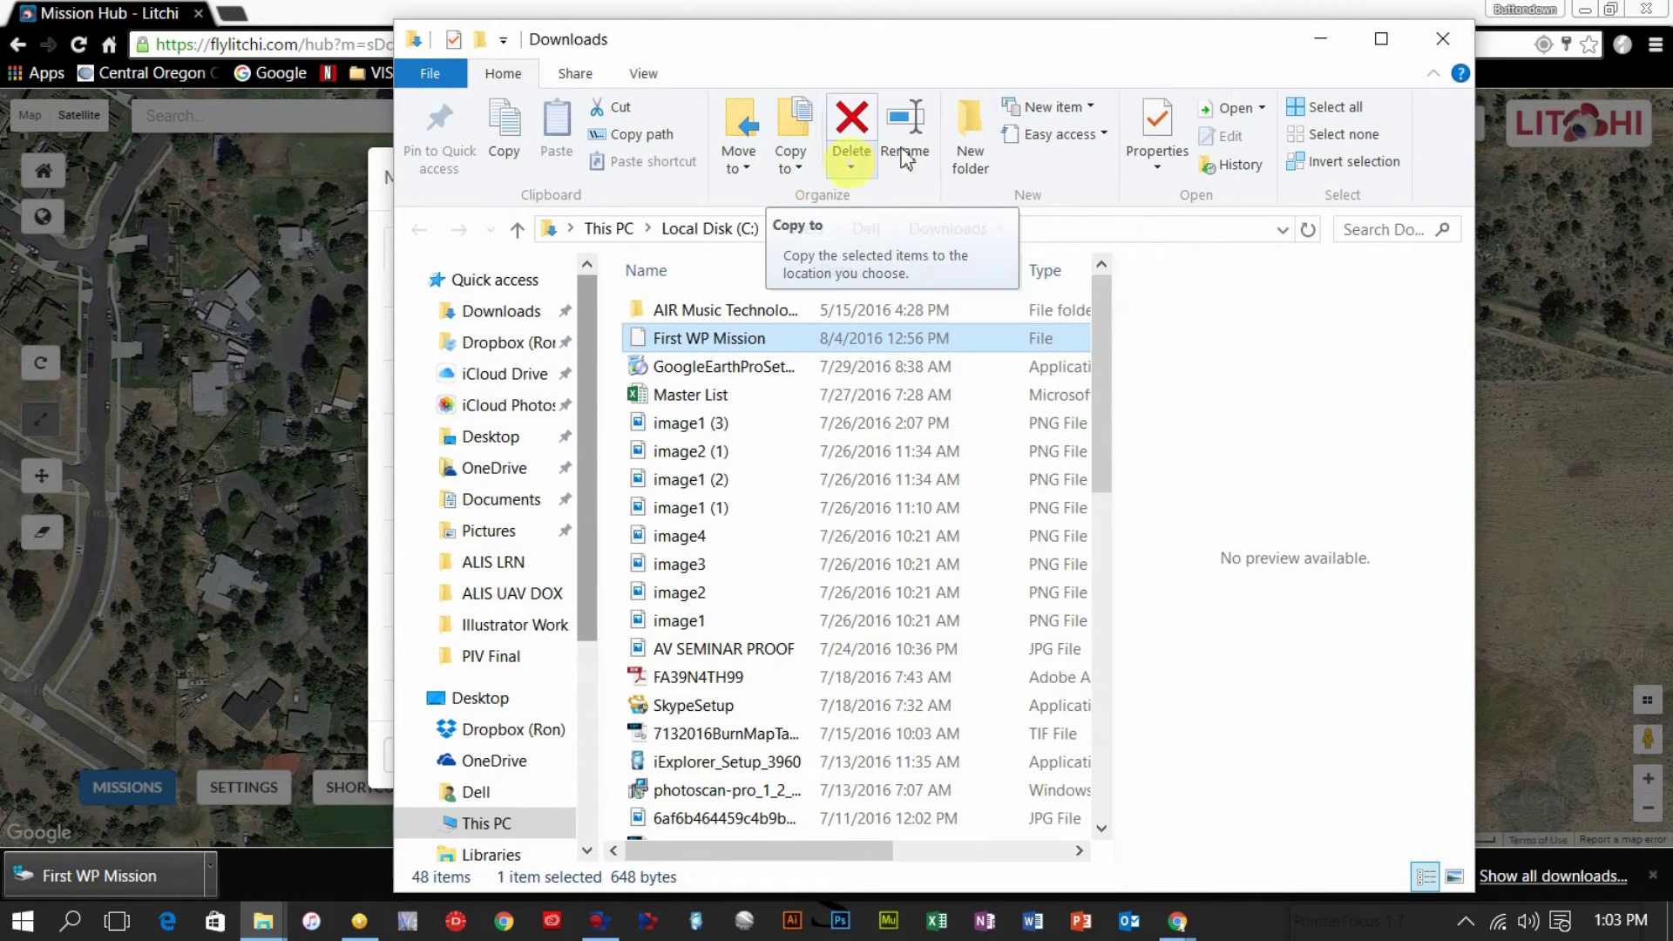
left_click(1587, 10)
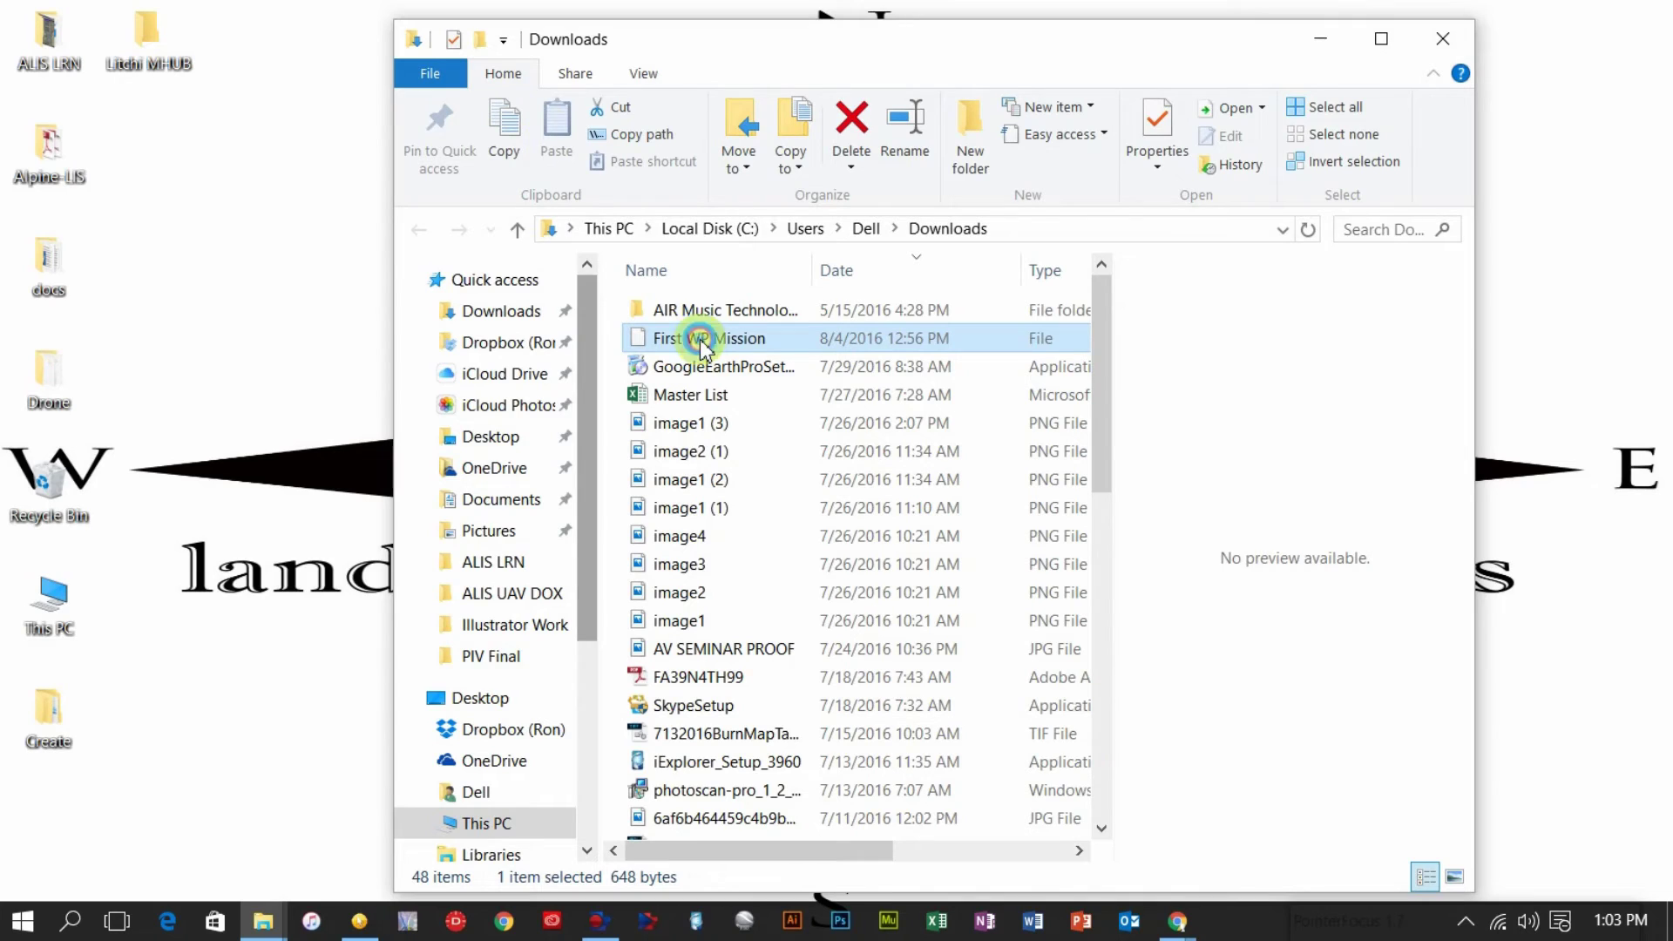
left_click_drag(701, 345, 148, 50)
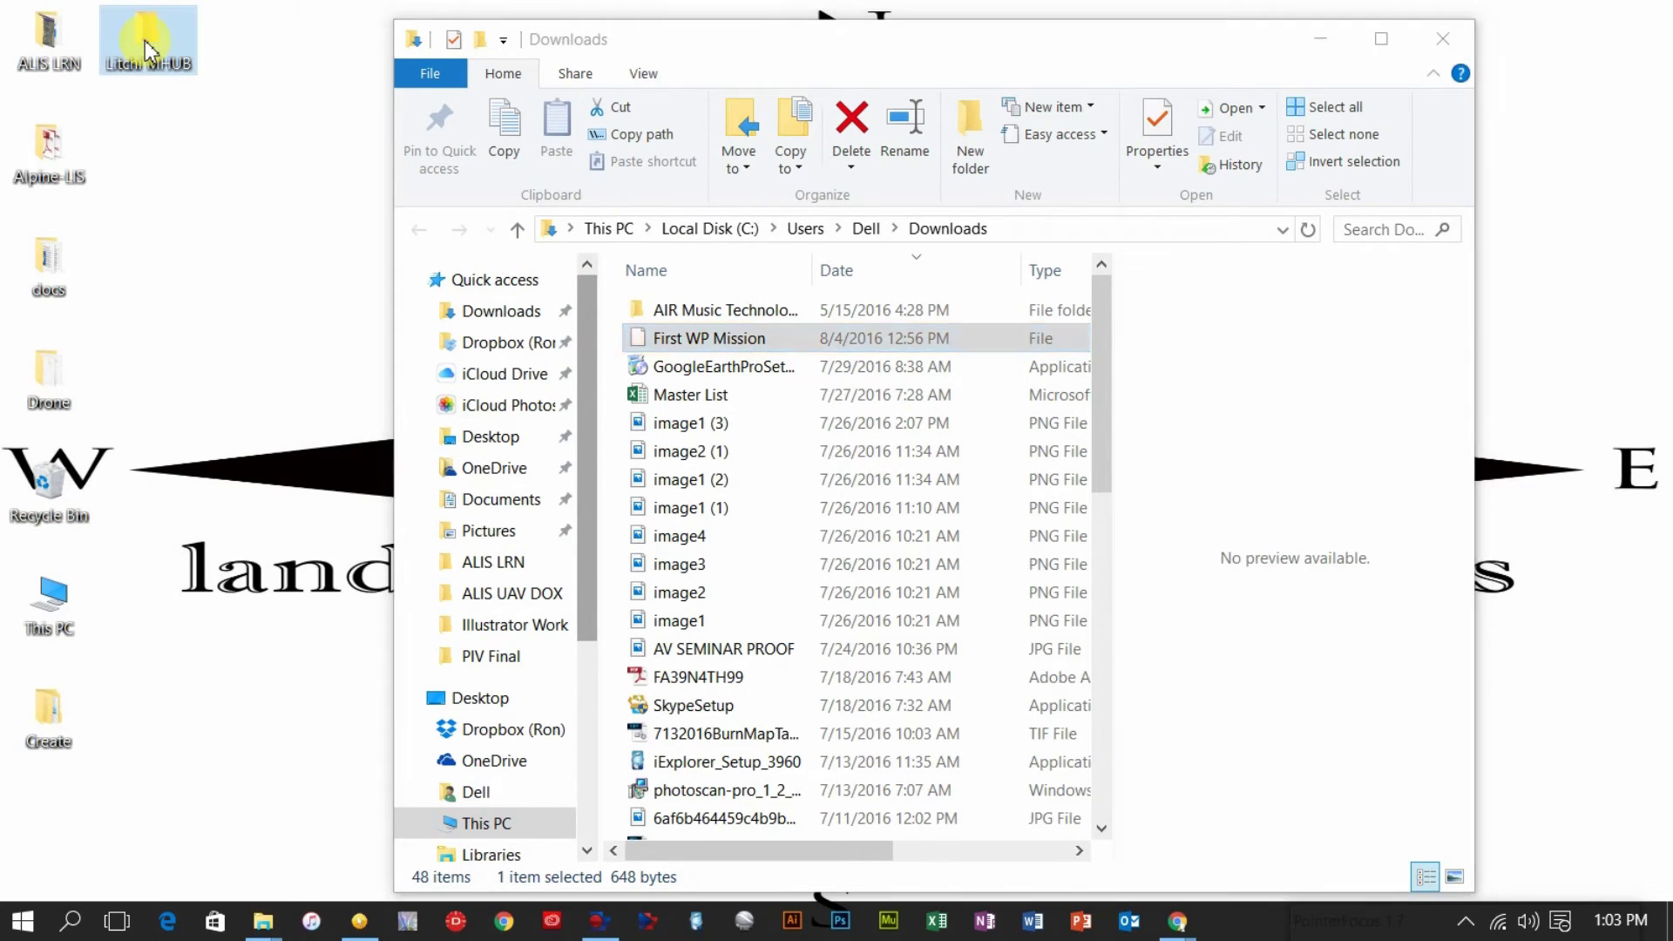
left_click(1441, 42)
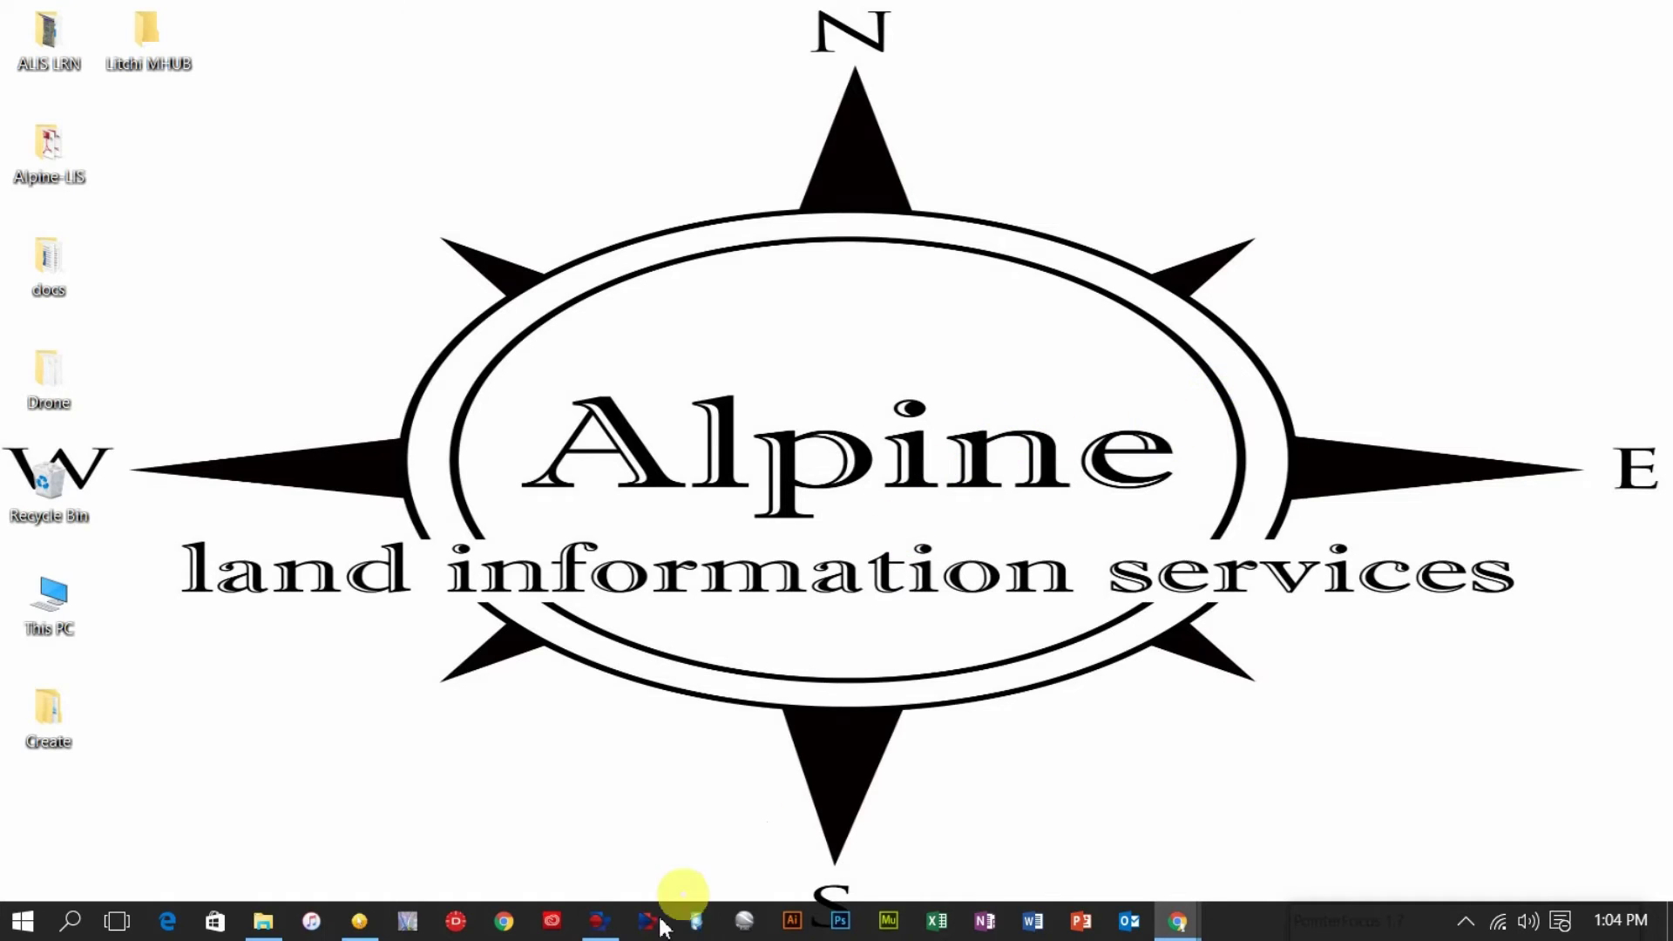
Switch to iExplorer, open the iPad's Litchi app missions folder and look through its mission files
left_click(702, 922)
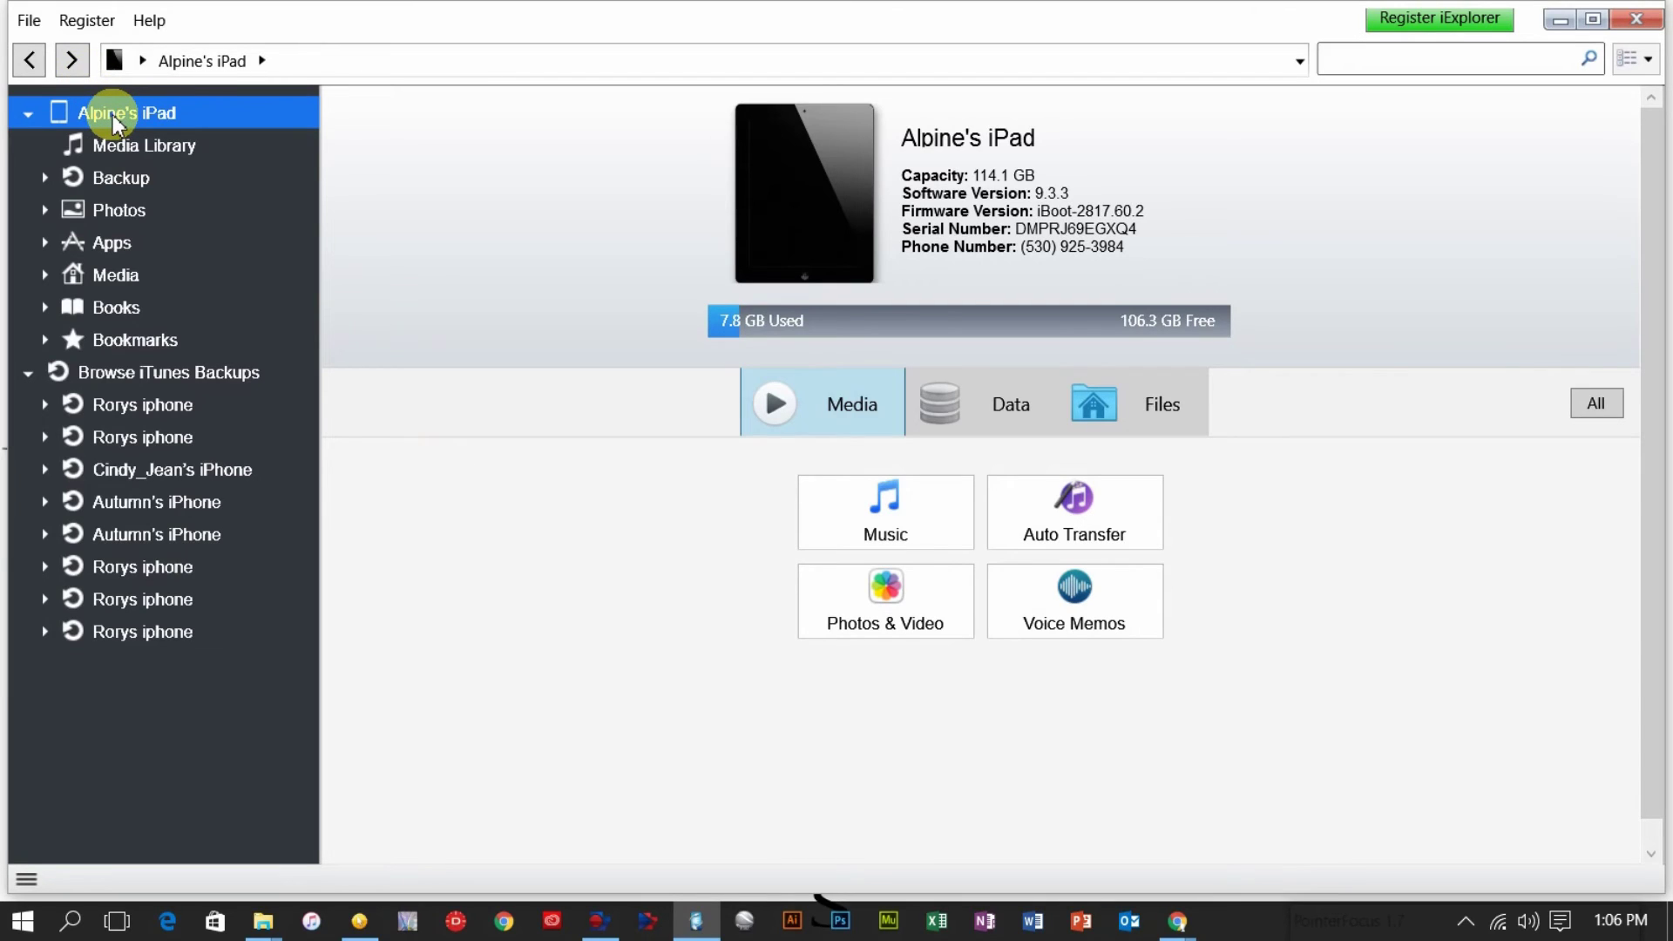
left_click(44, 244)
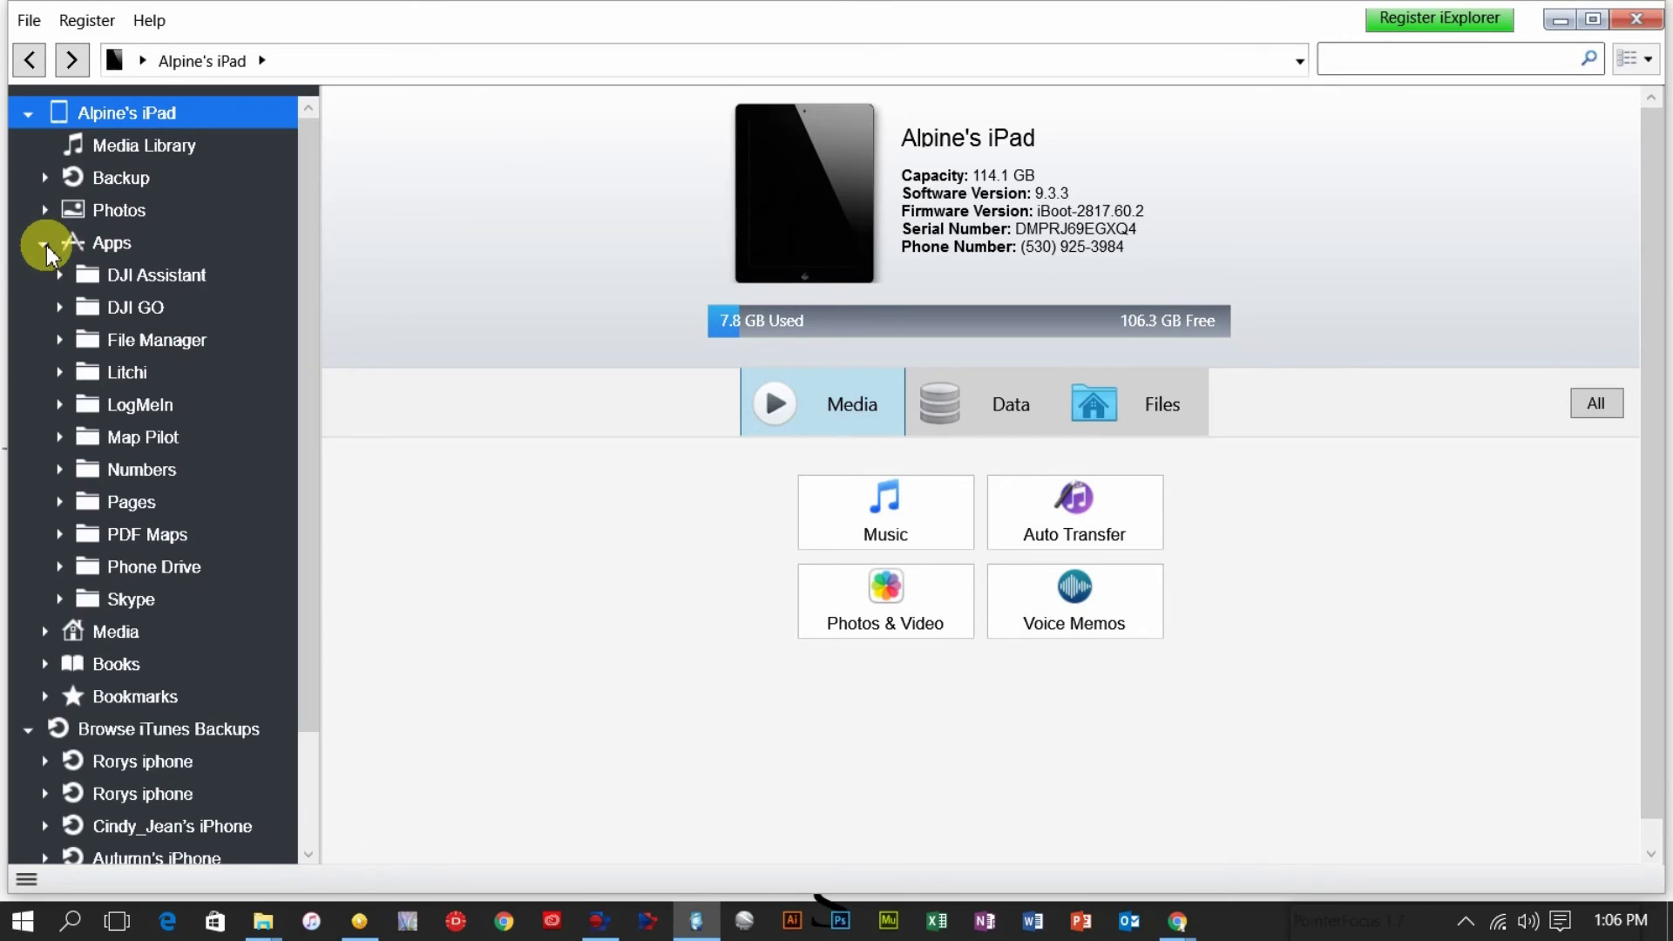
left_click(92, 375)
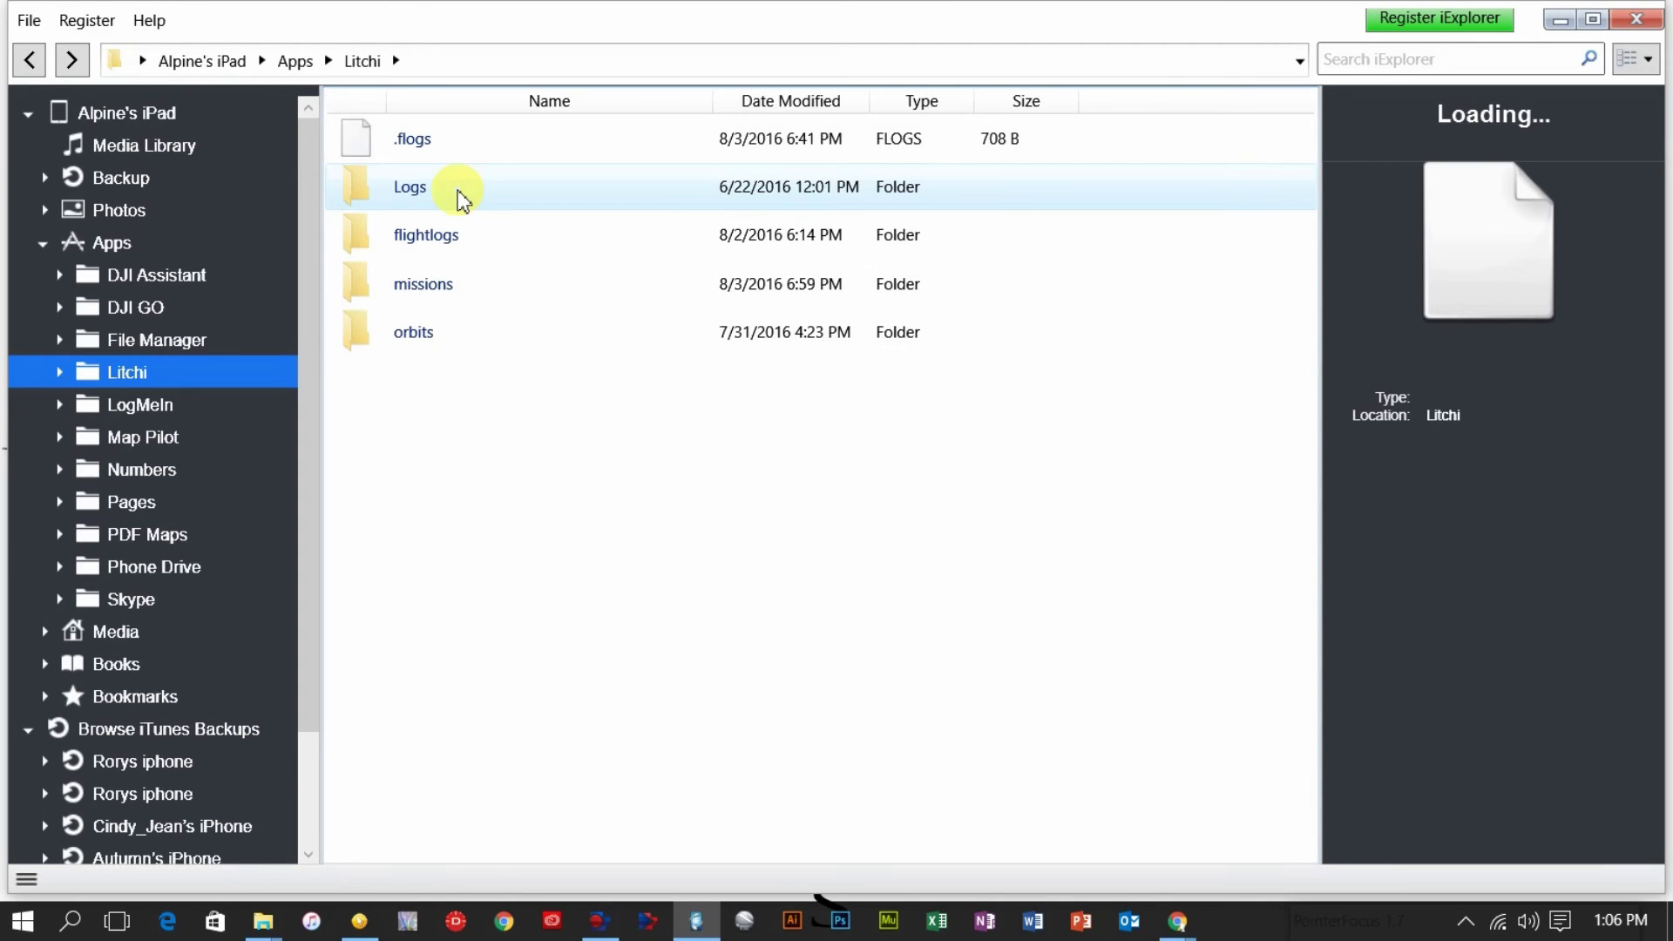
double_click(441, 284)
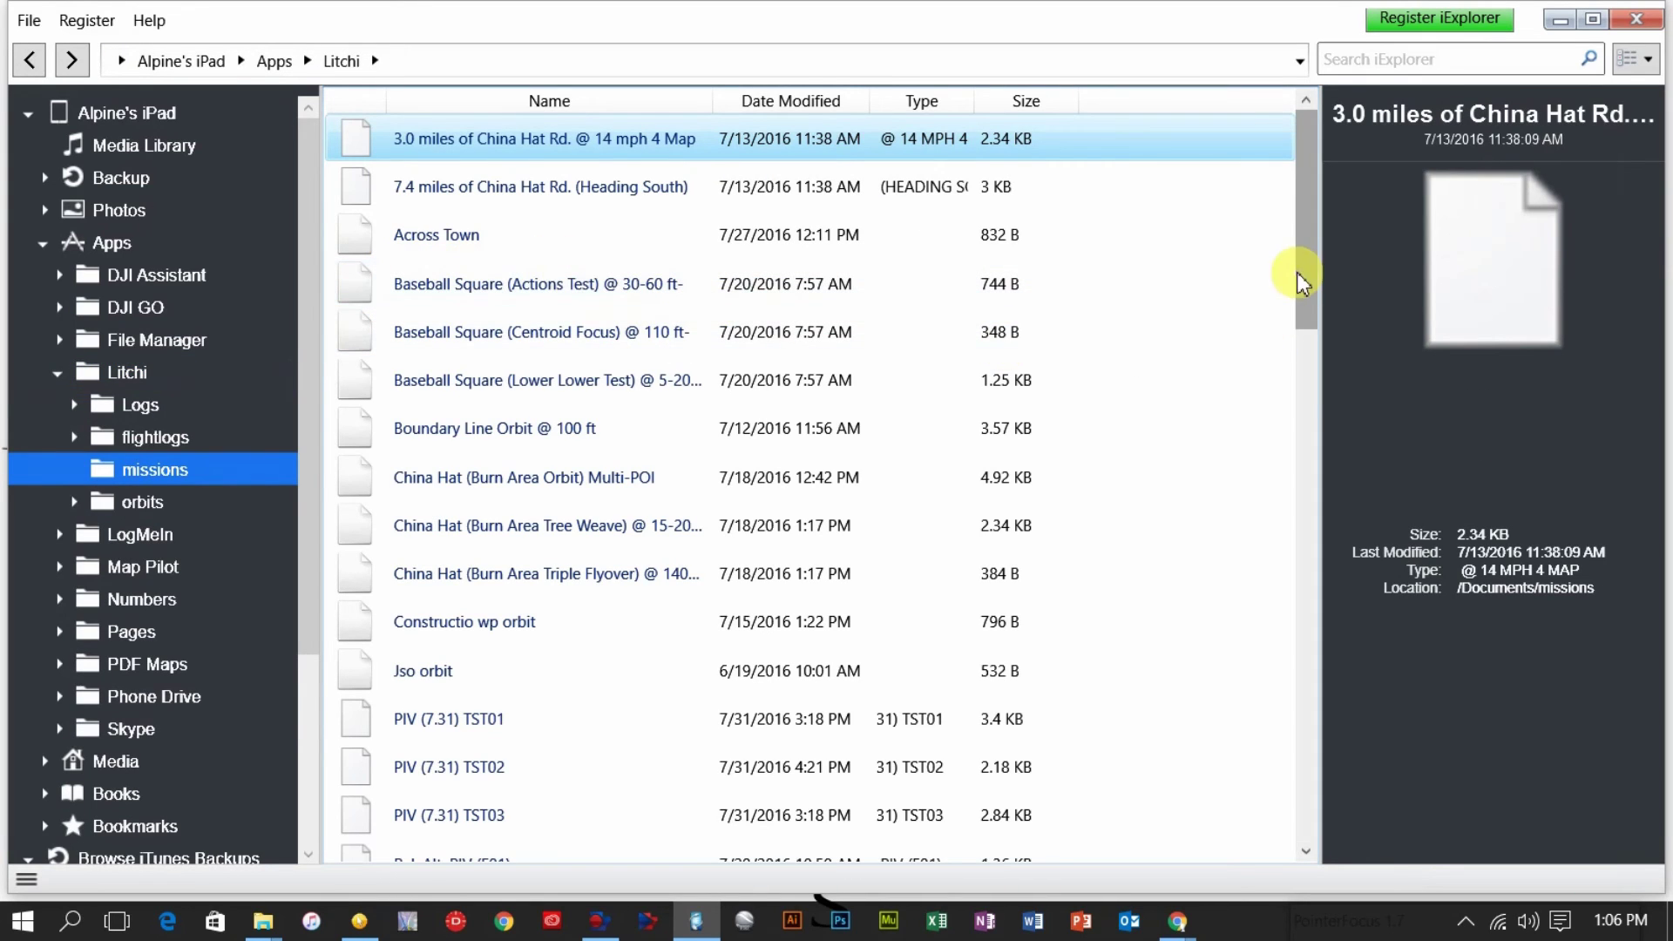
left_click_drag(1315, 250, 1333, 721)
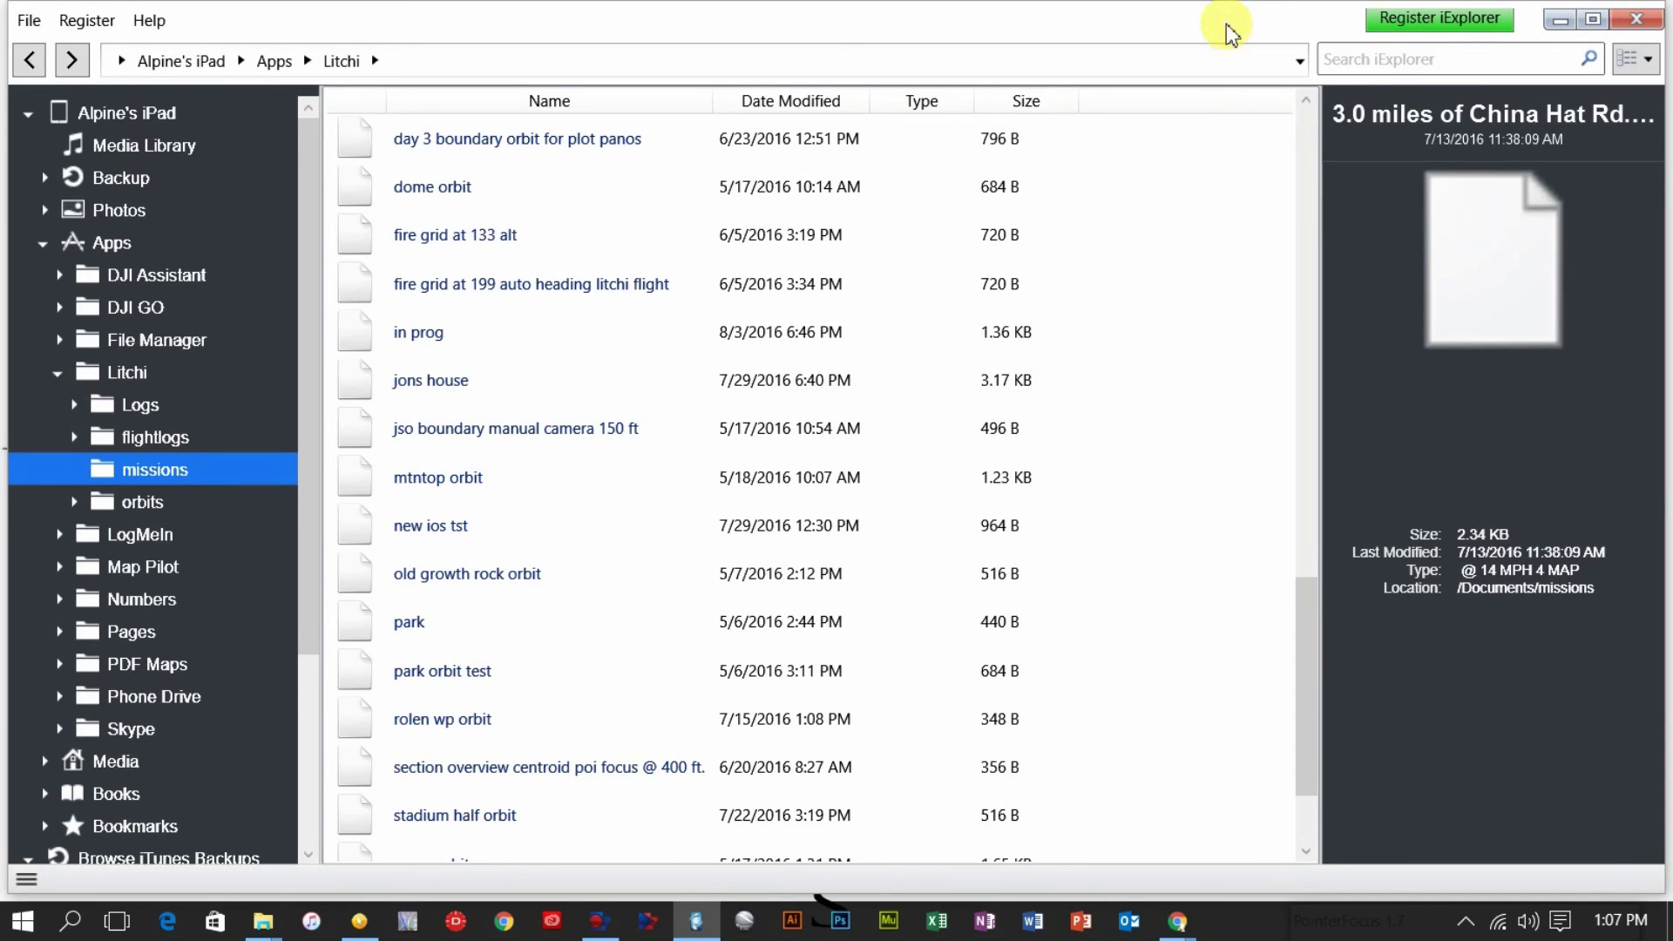
Narrow the iExplorer window and place it on the side of the desktop away from the Litchi MHUB folder
left_click_drag(1231, 33, 1050, 155)
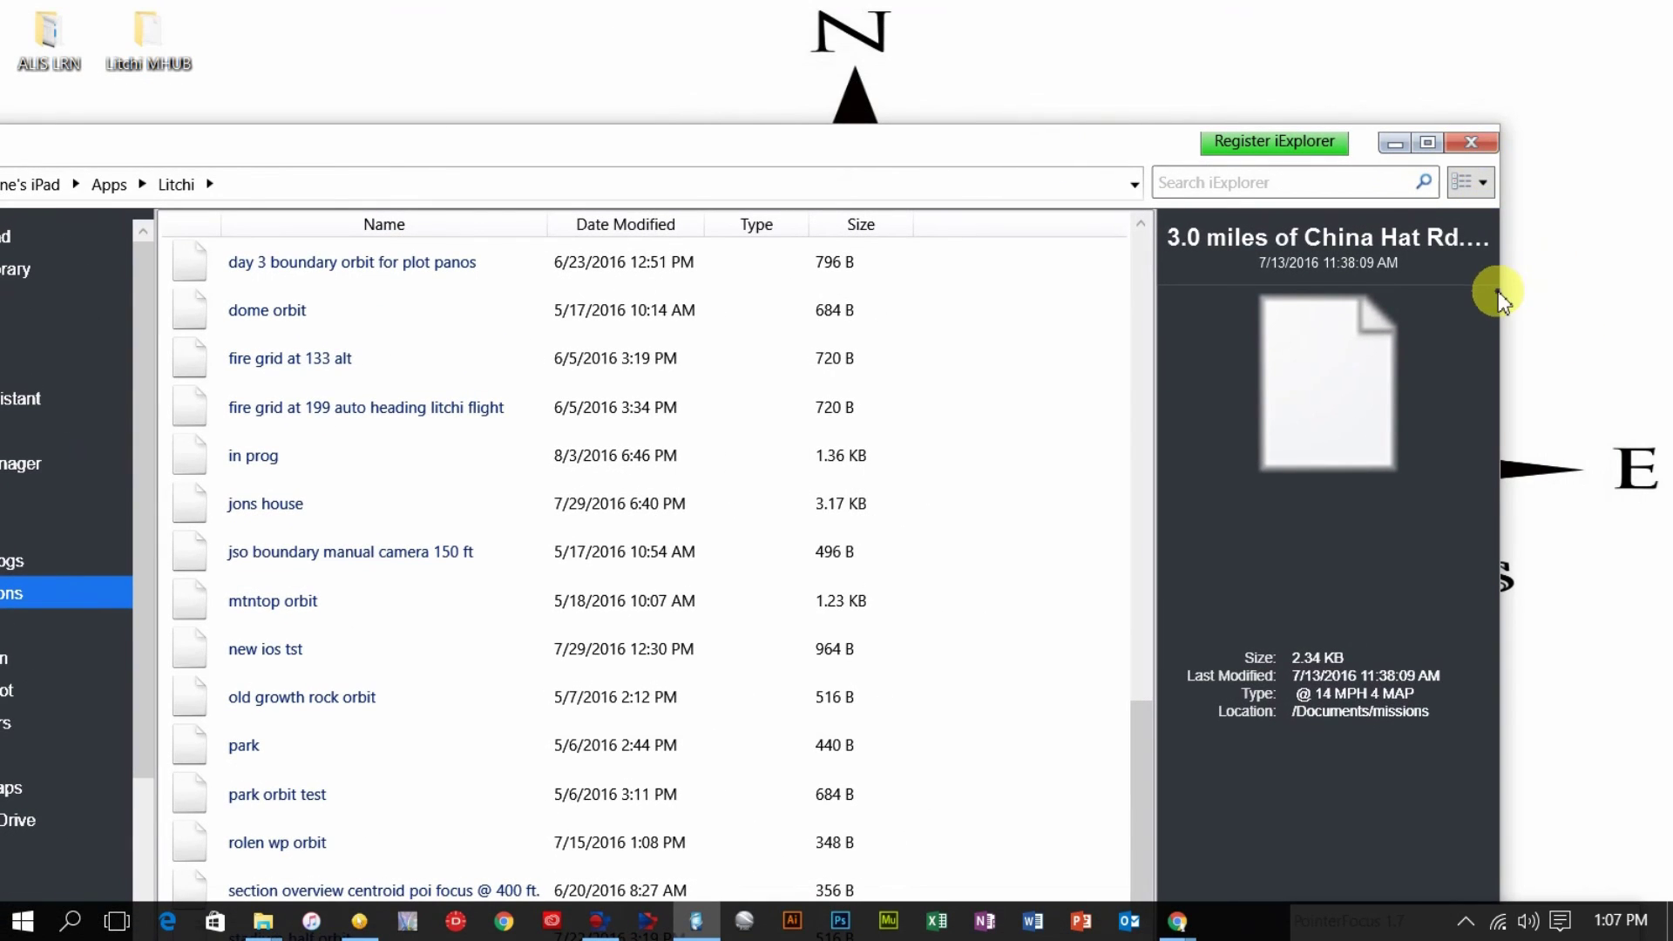
left_click_drag(1498, 291, 653, 374)
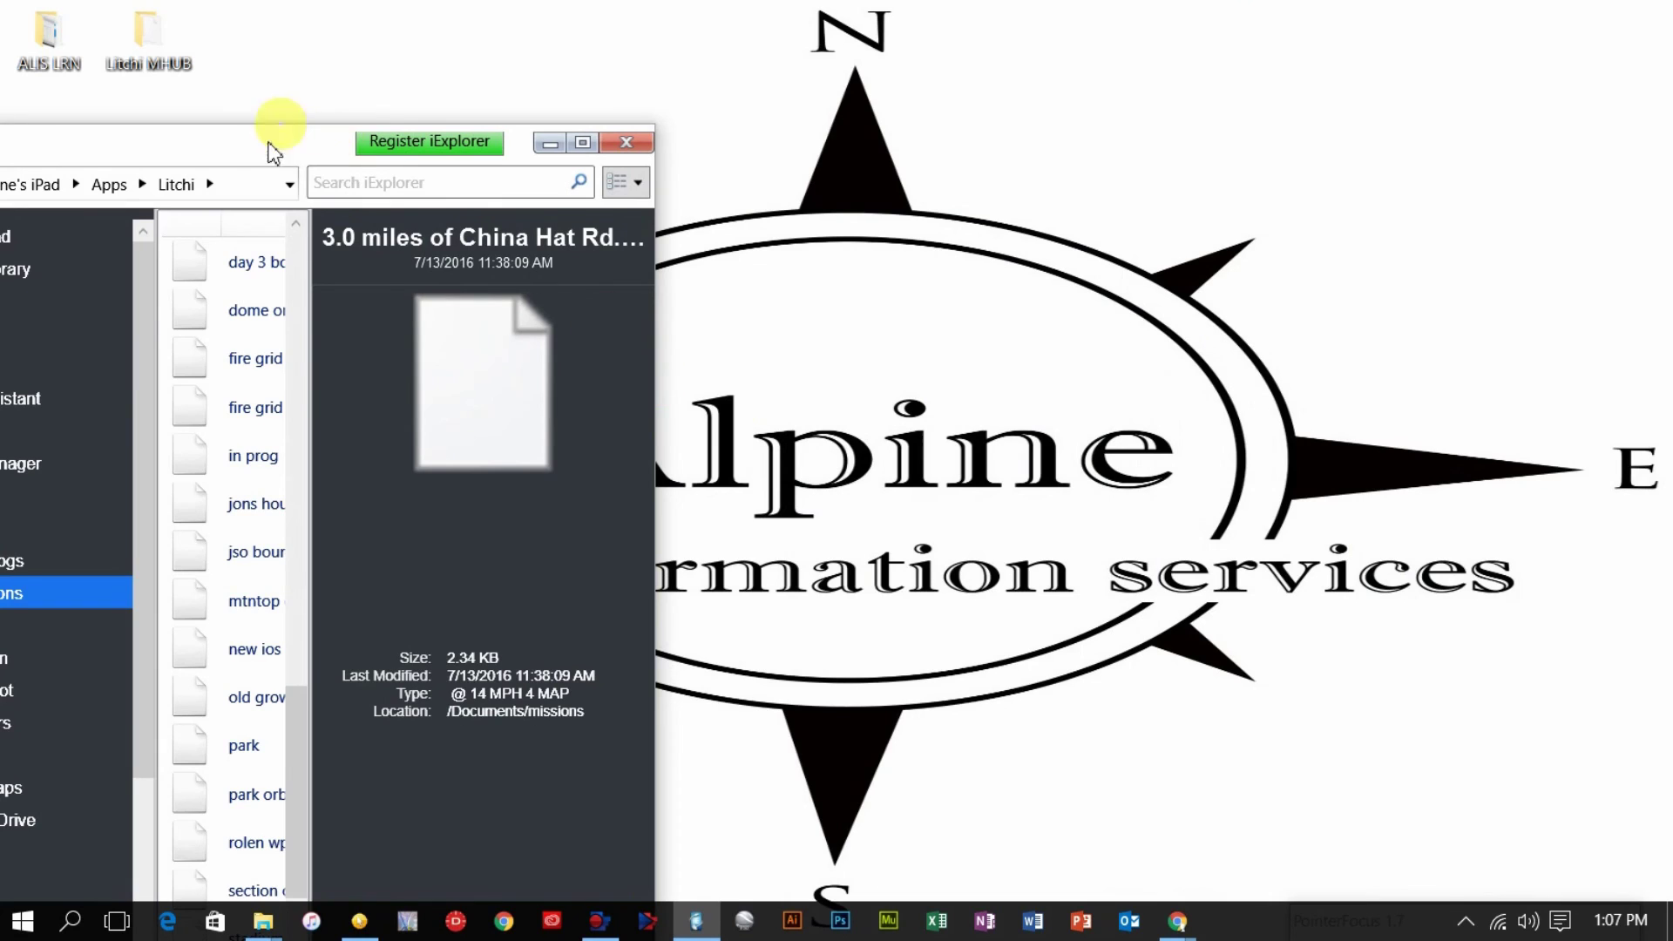
left_click_drag(270, 152, 1238, 34)
Open the desktop's Litchi MHUB folder beside iExplorer and copy First WP Mission into the Litchi missions folder on the iPad
left_click(144, 34)
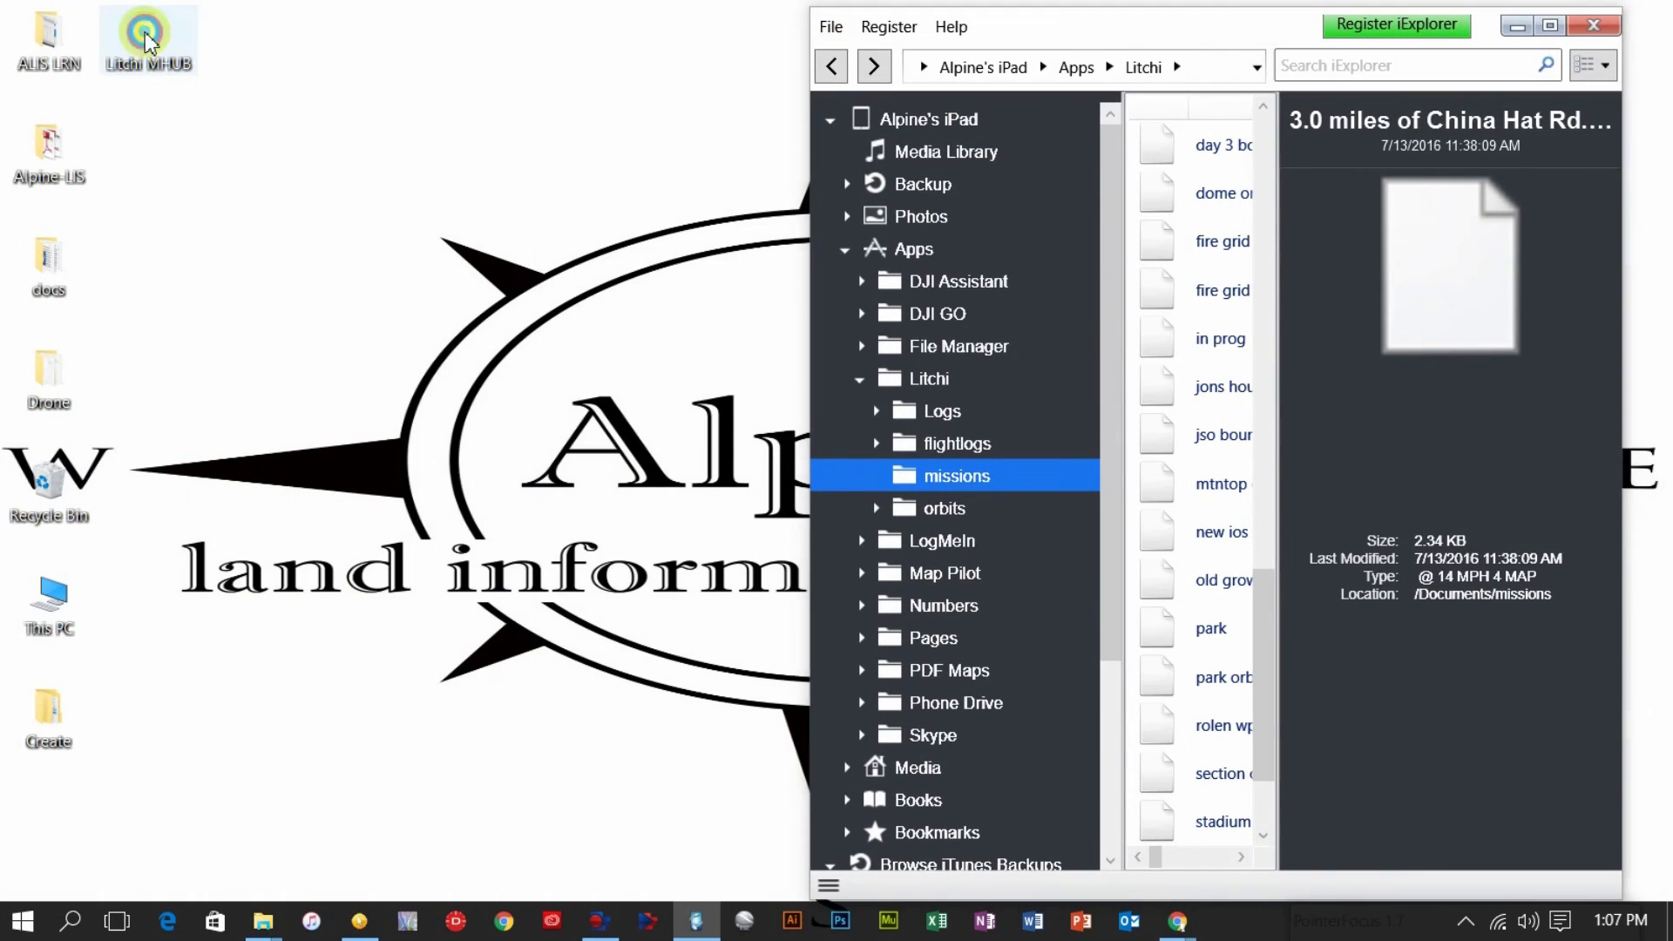
key("super+Left")
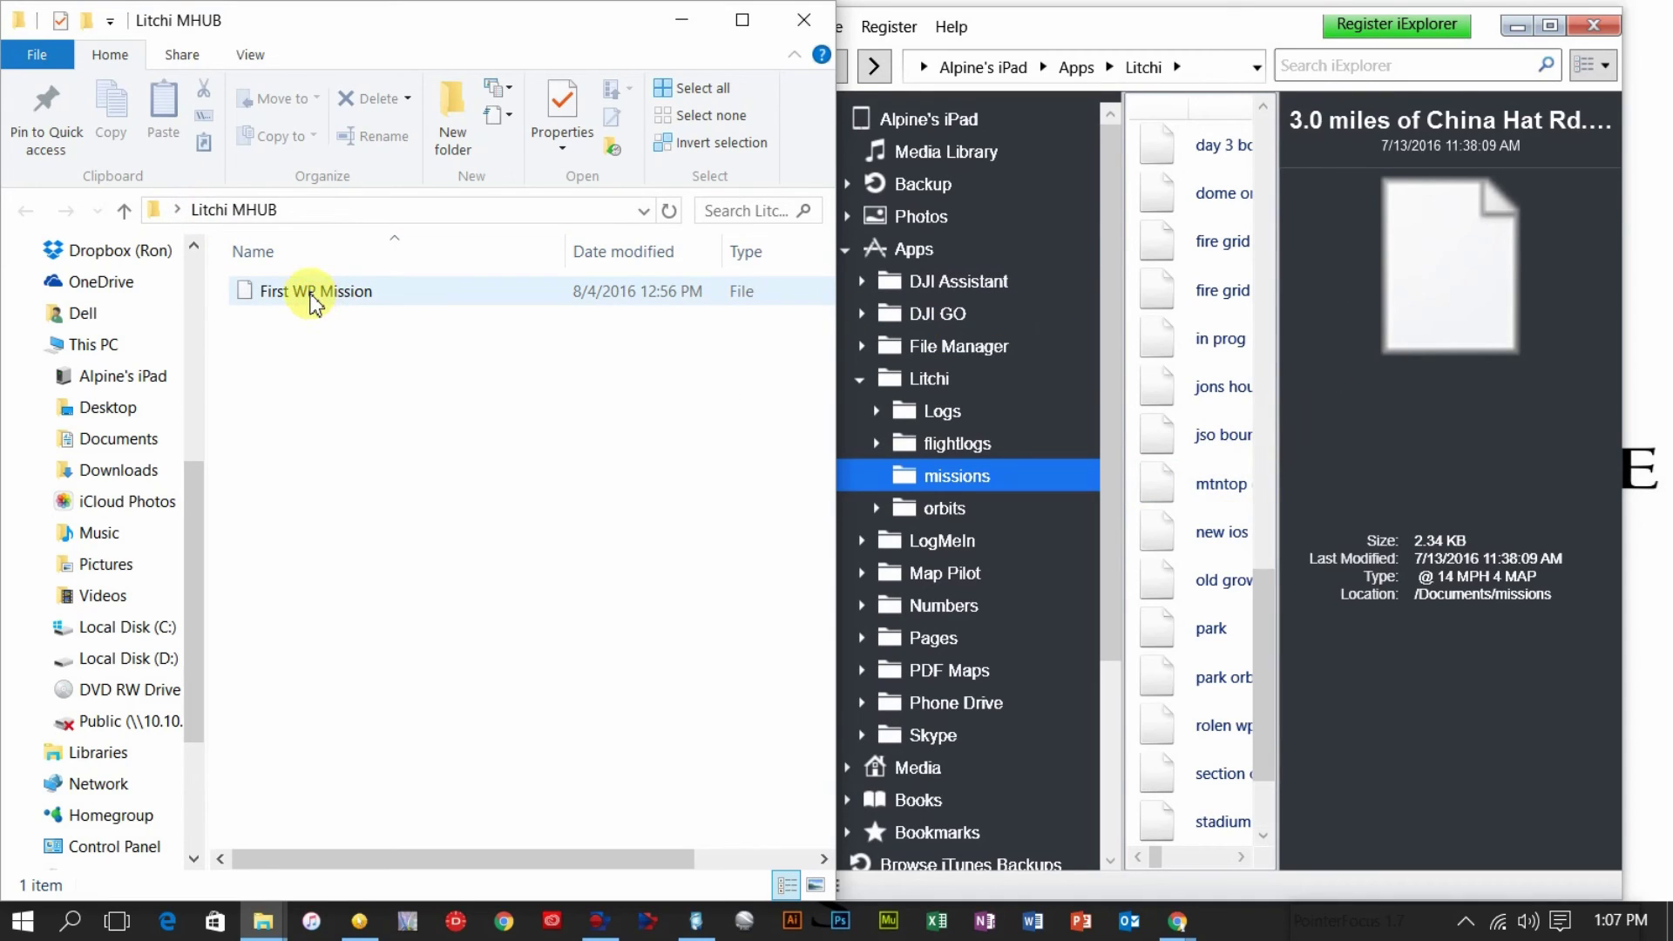
left_click_drag(314, 301, 1226, 419)
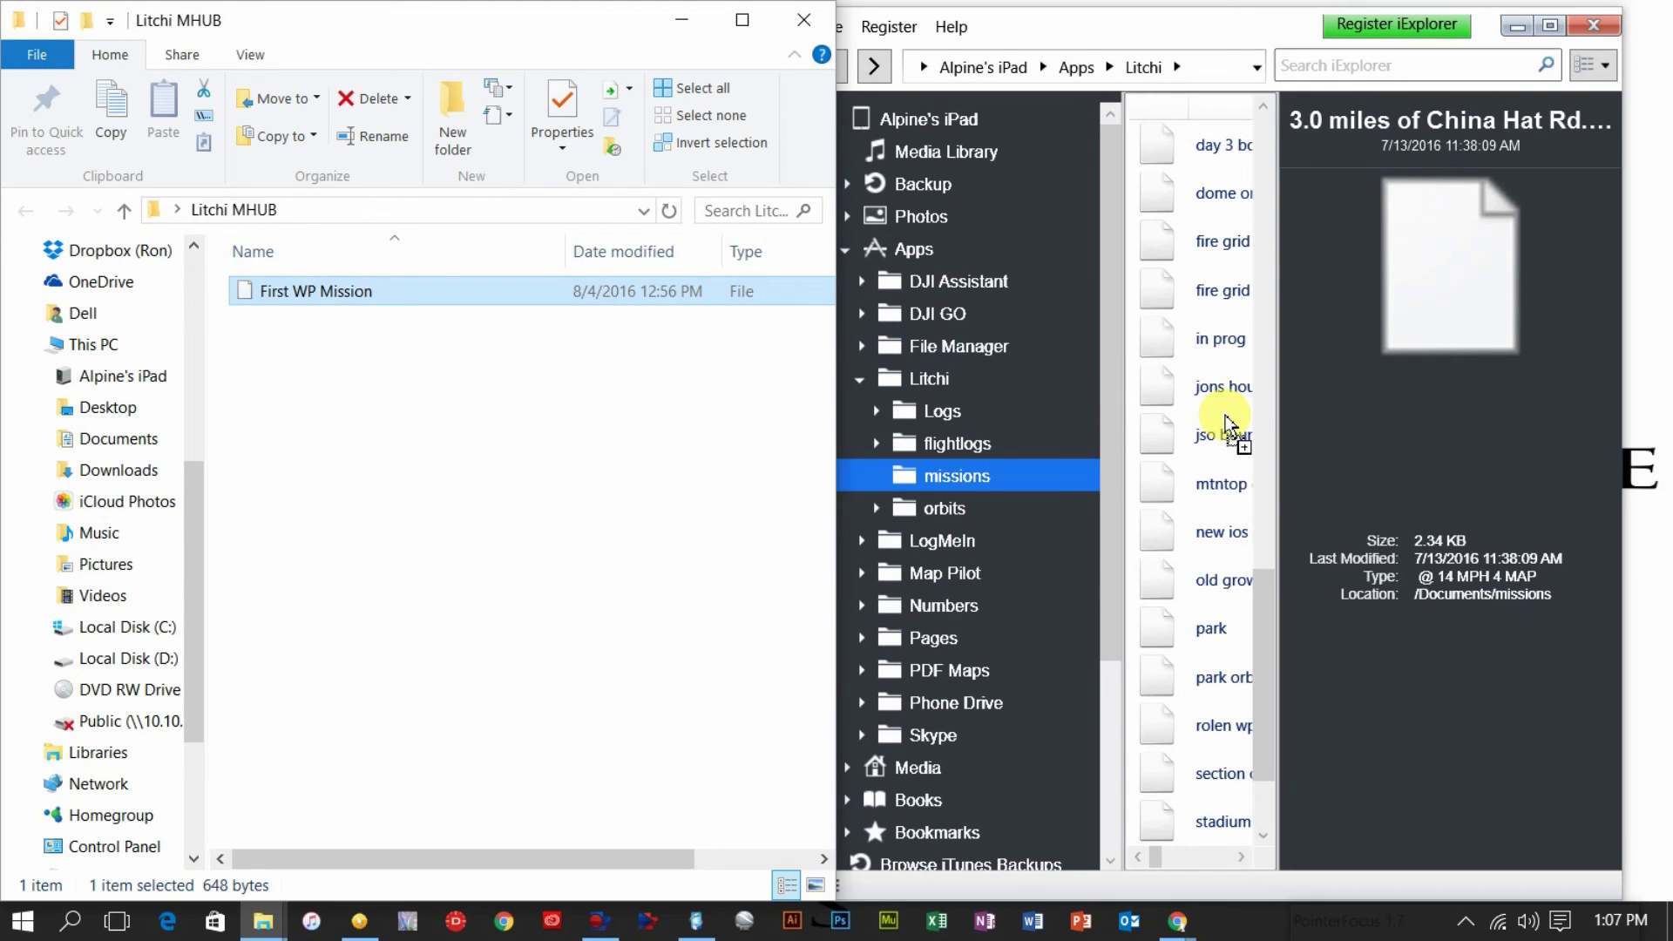
left_click_drag(1225, 421, 1226, 422)
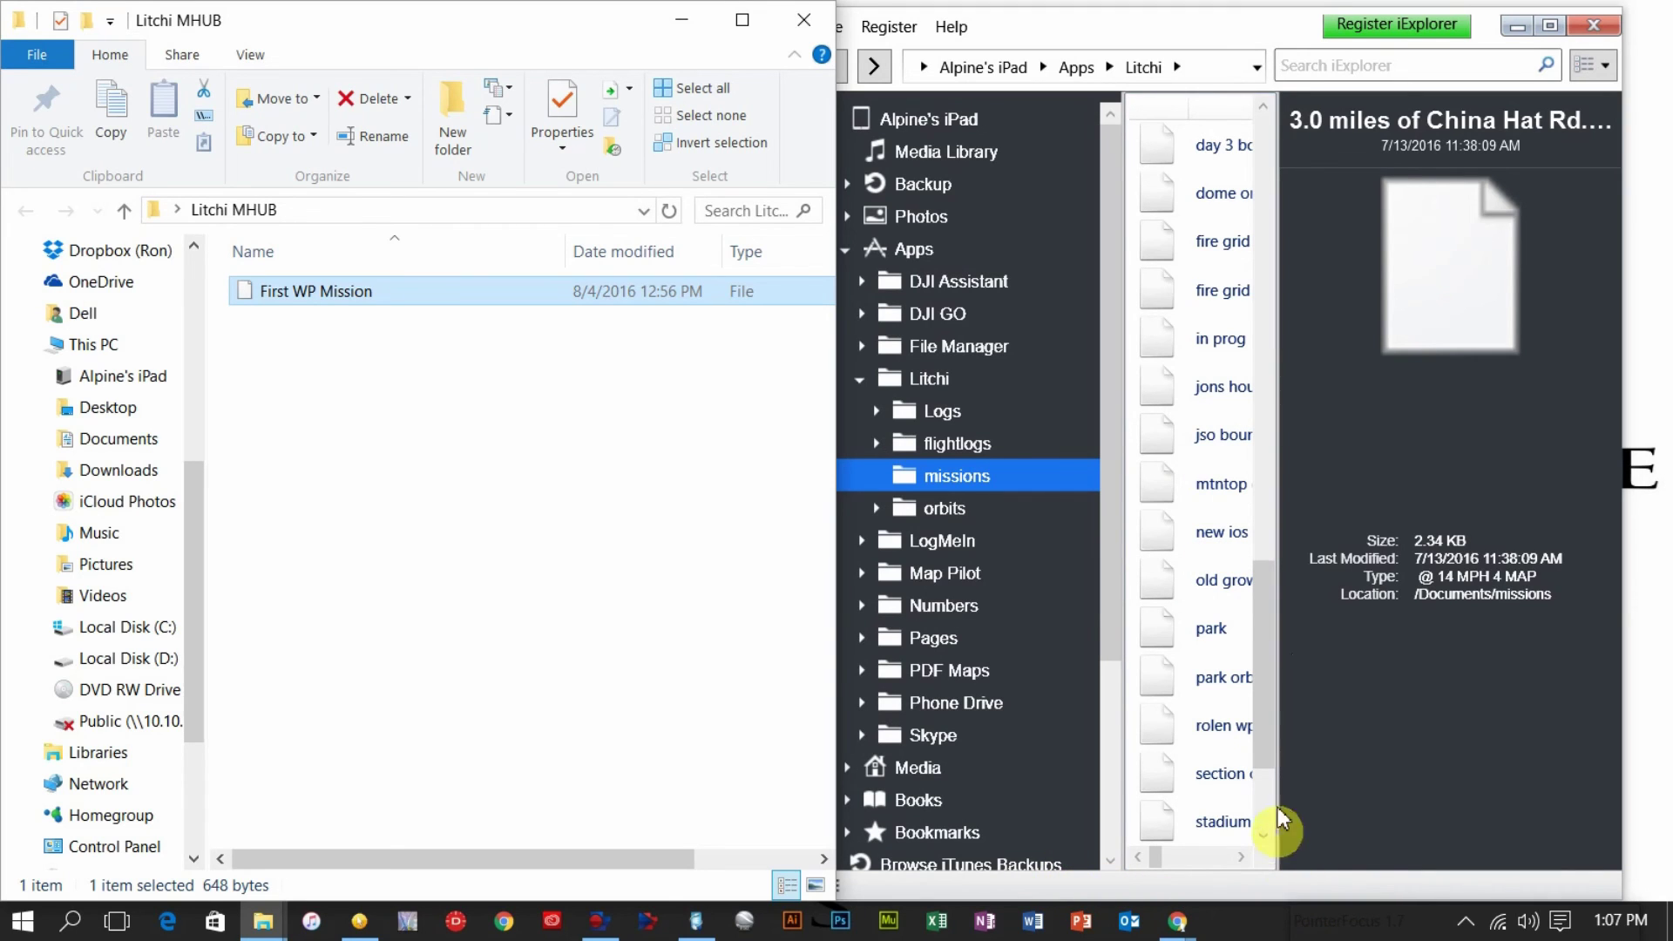
Maximize iExplorer, find and select First WP Mission in the iPad's Litchi missions folder to check the transfer, and close iExplorer
left_click(1550, 25)
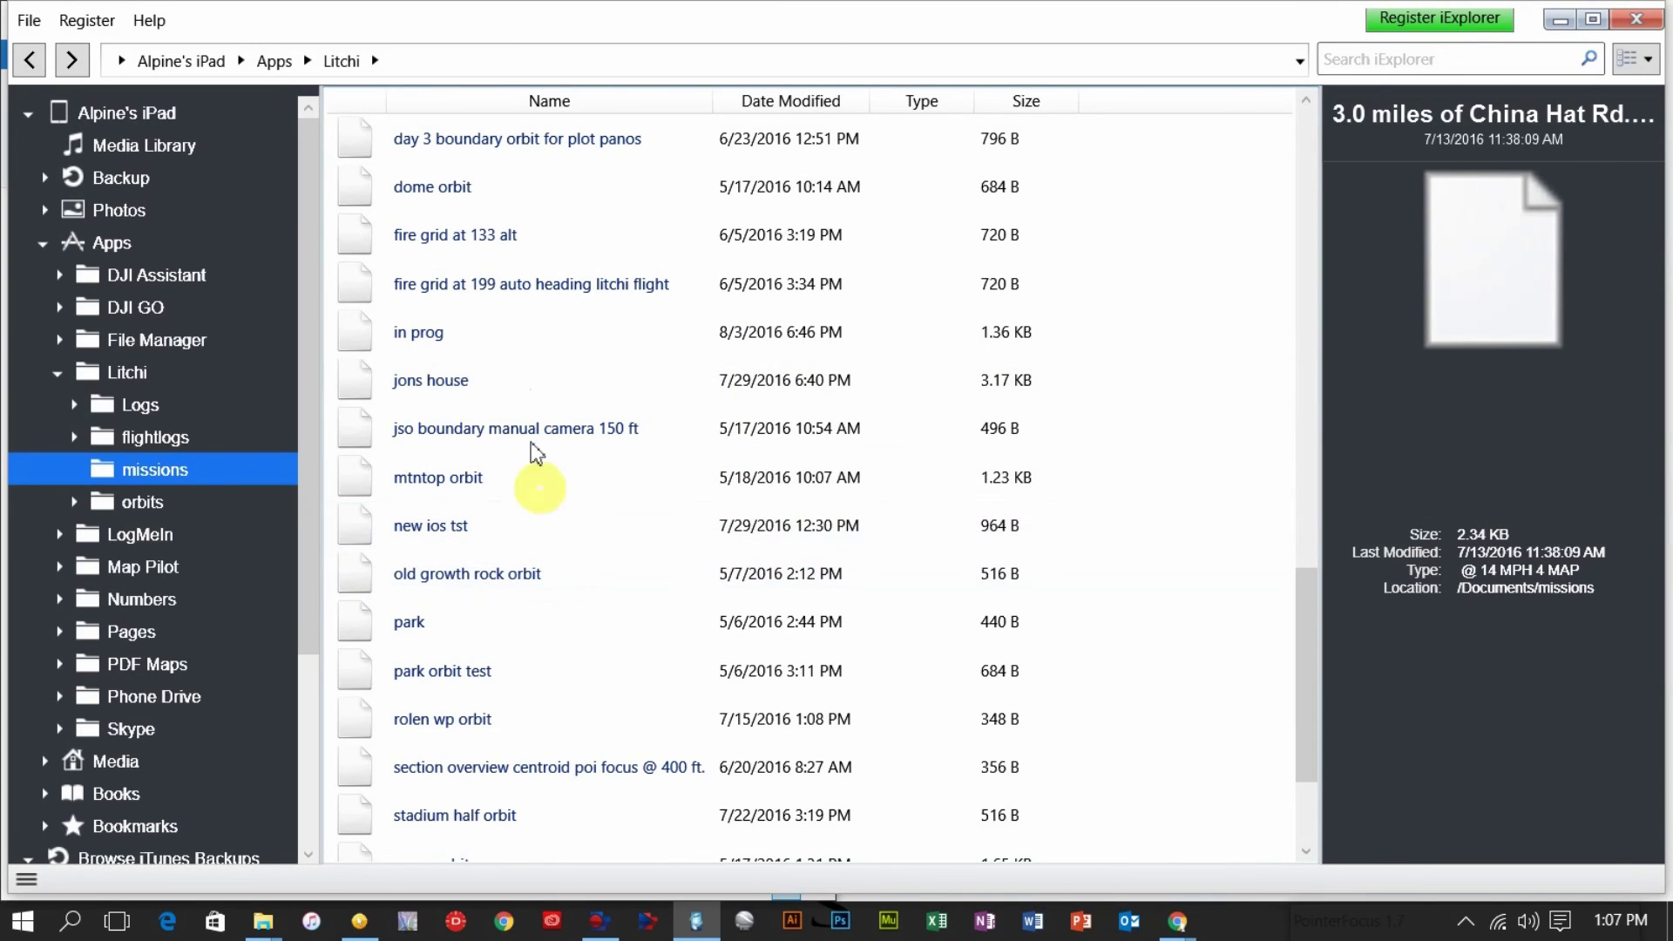
scroll(486, 340, "up", 1)
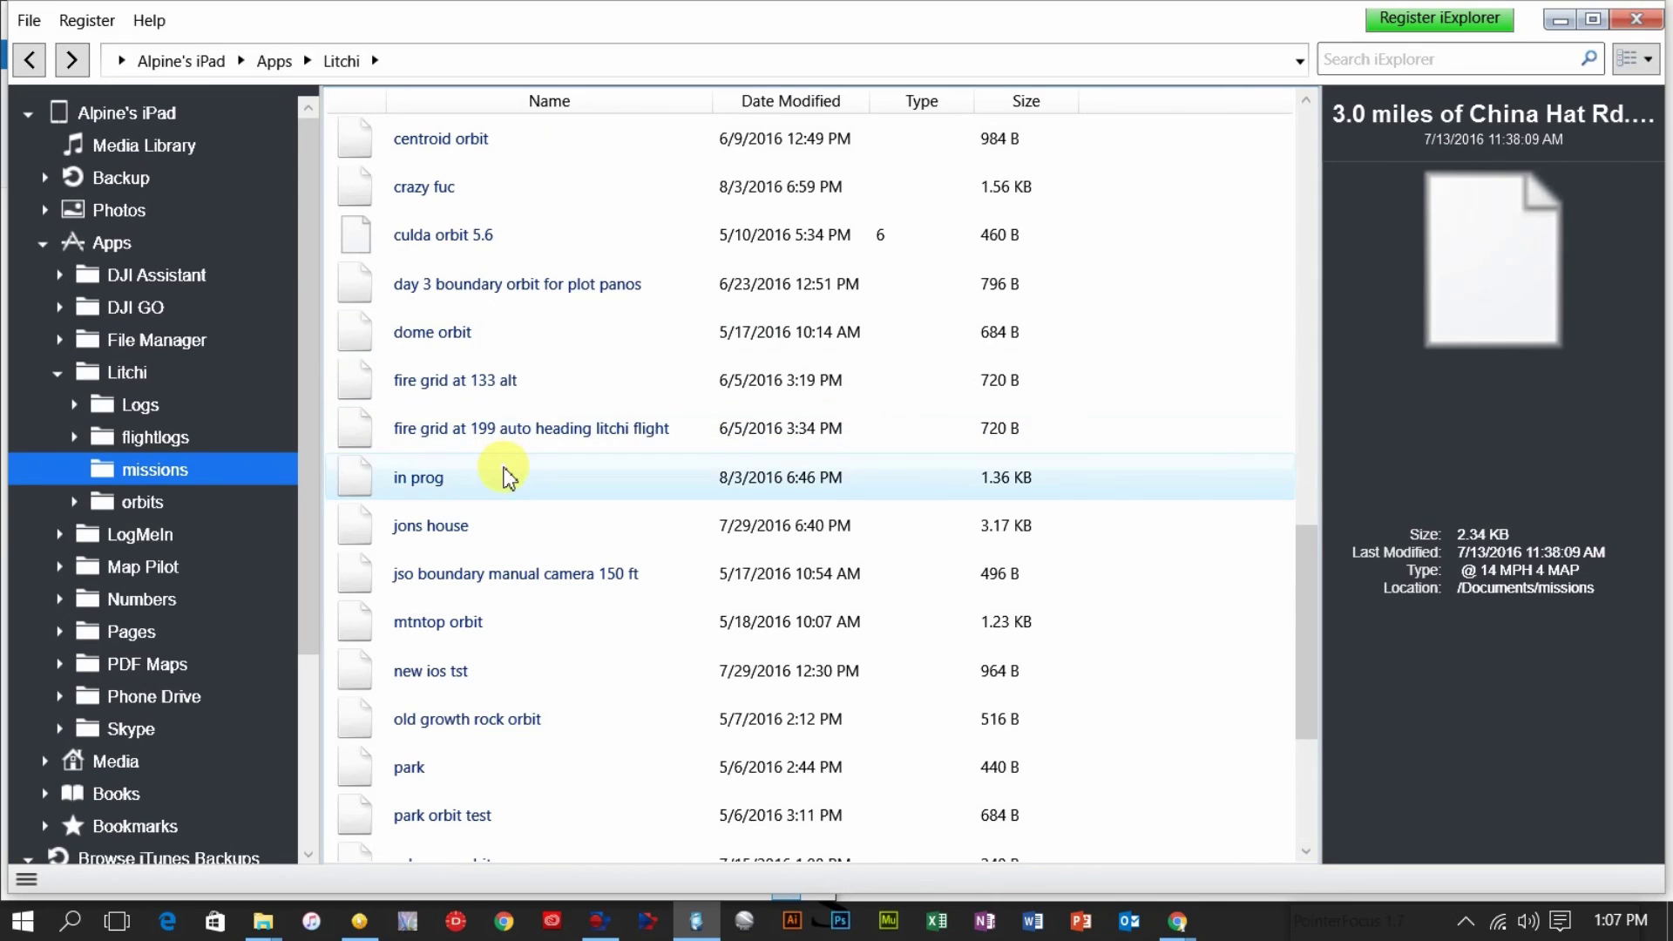
scroll(508, 478, "up", 15)
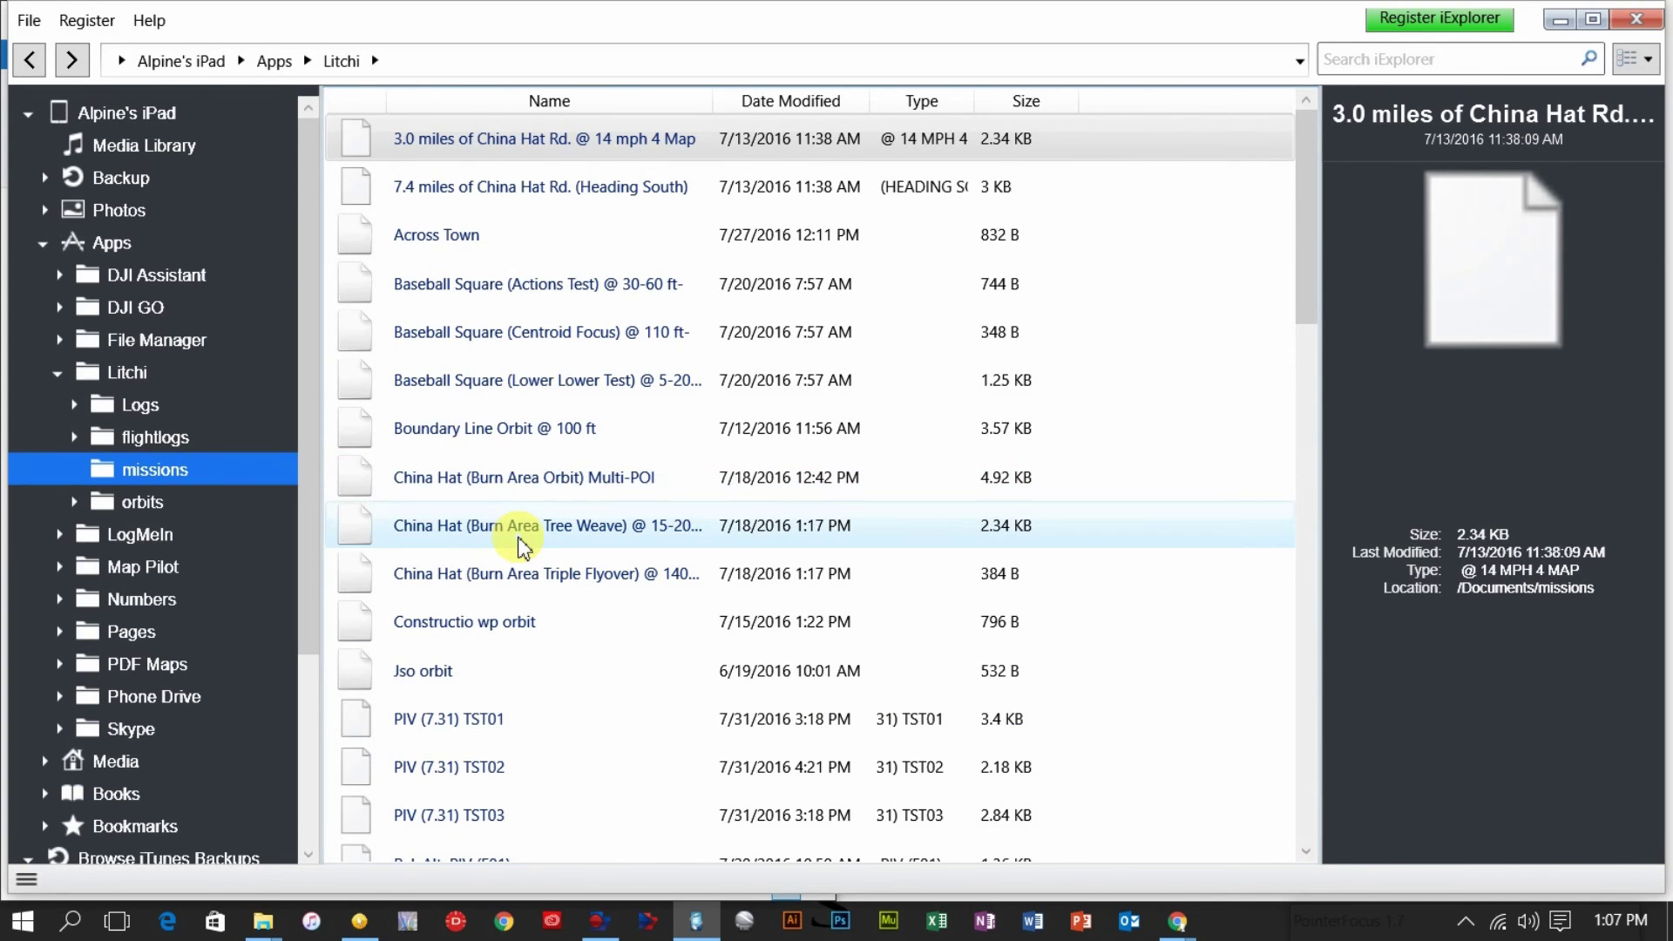
scroll(516, 548, "down", 10)
scroll(523, 548, "down", 1)
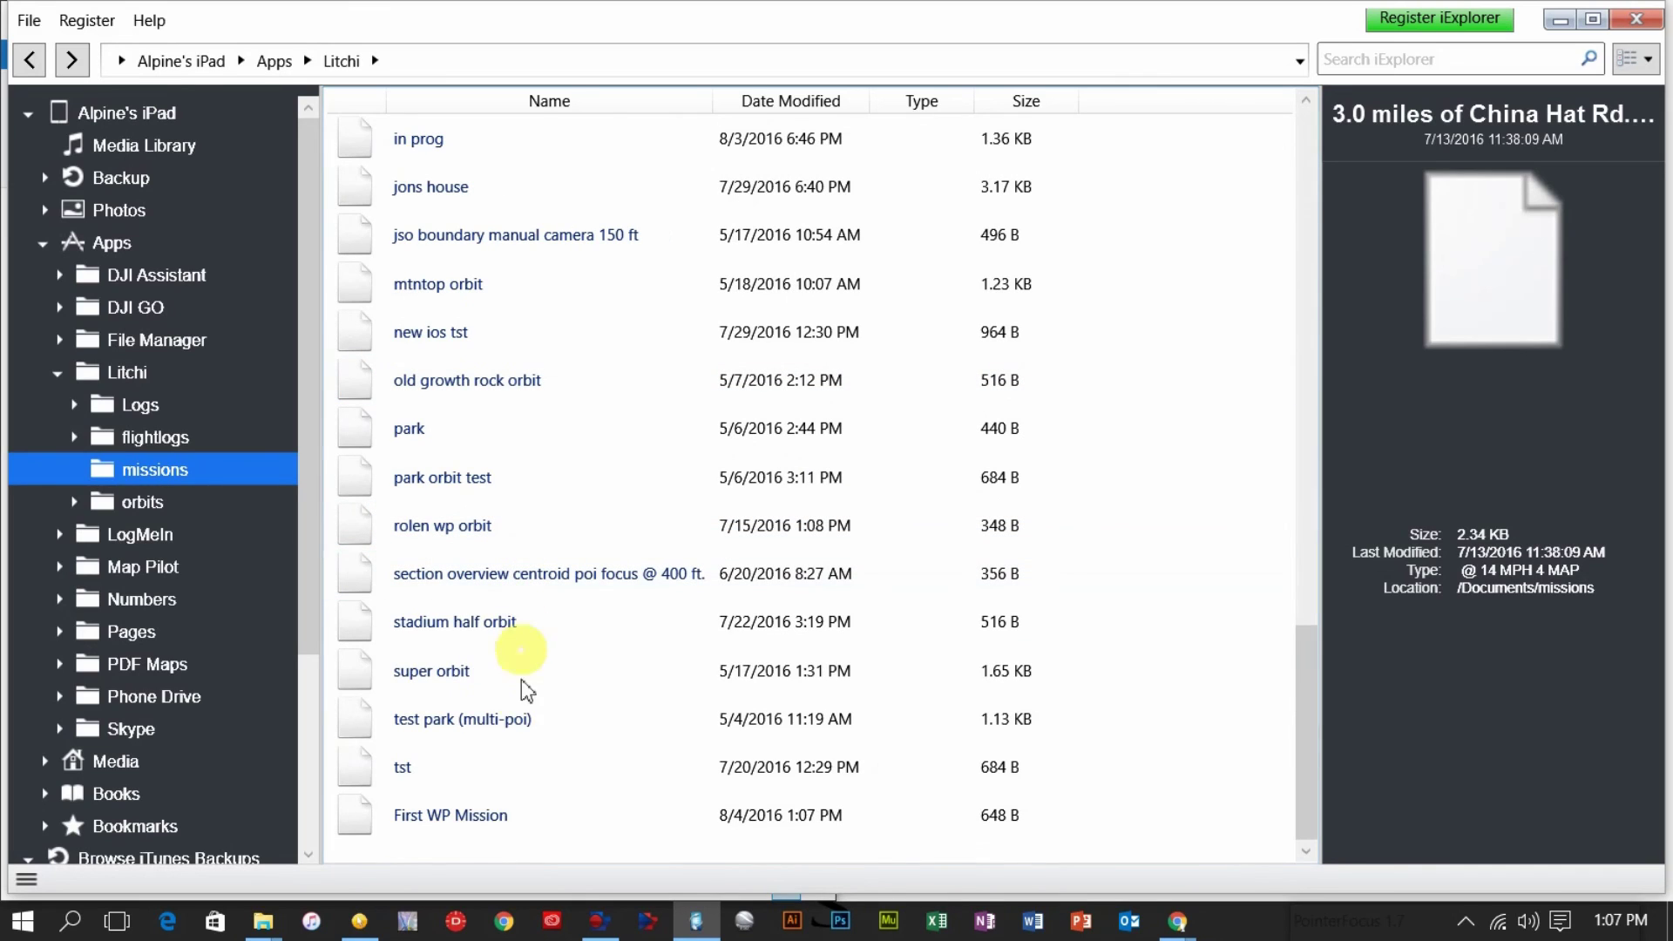
left_click(494, 823)
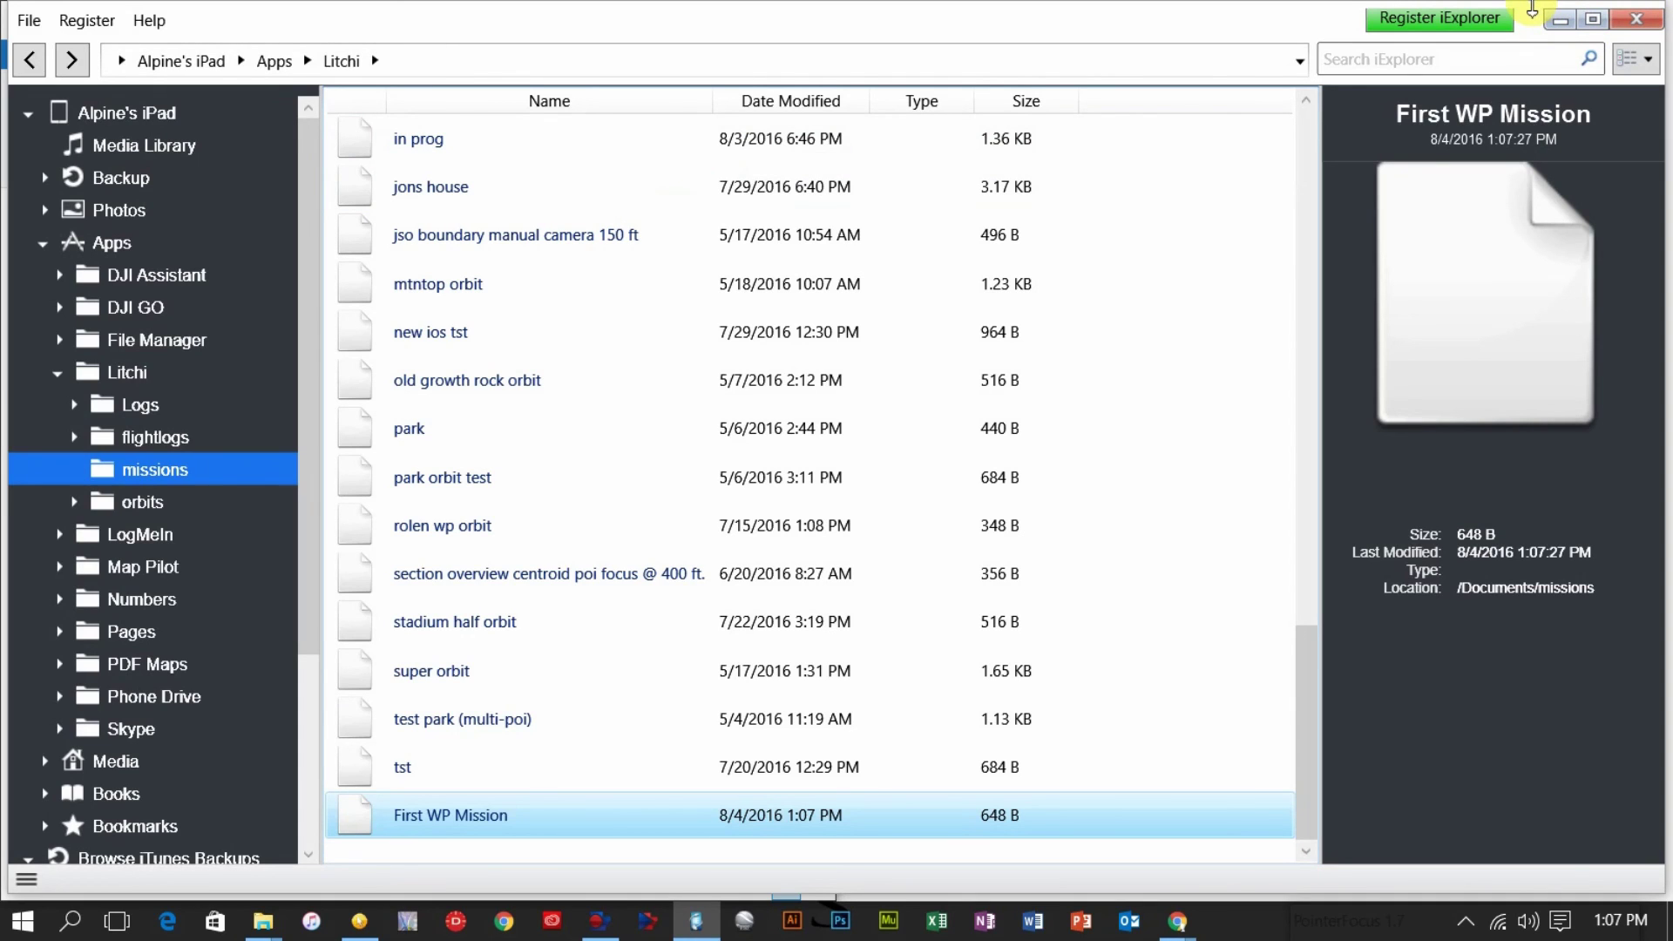
left_click(1637, 19)
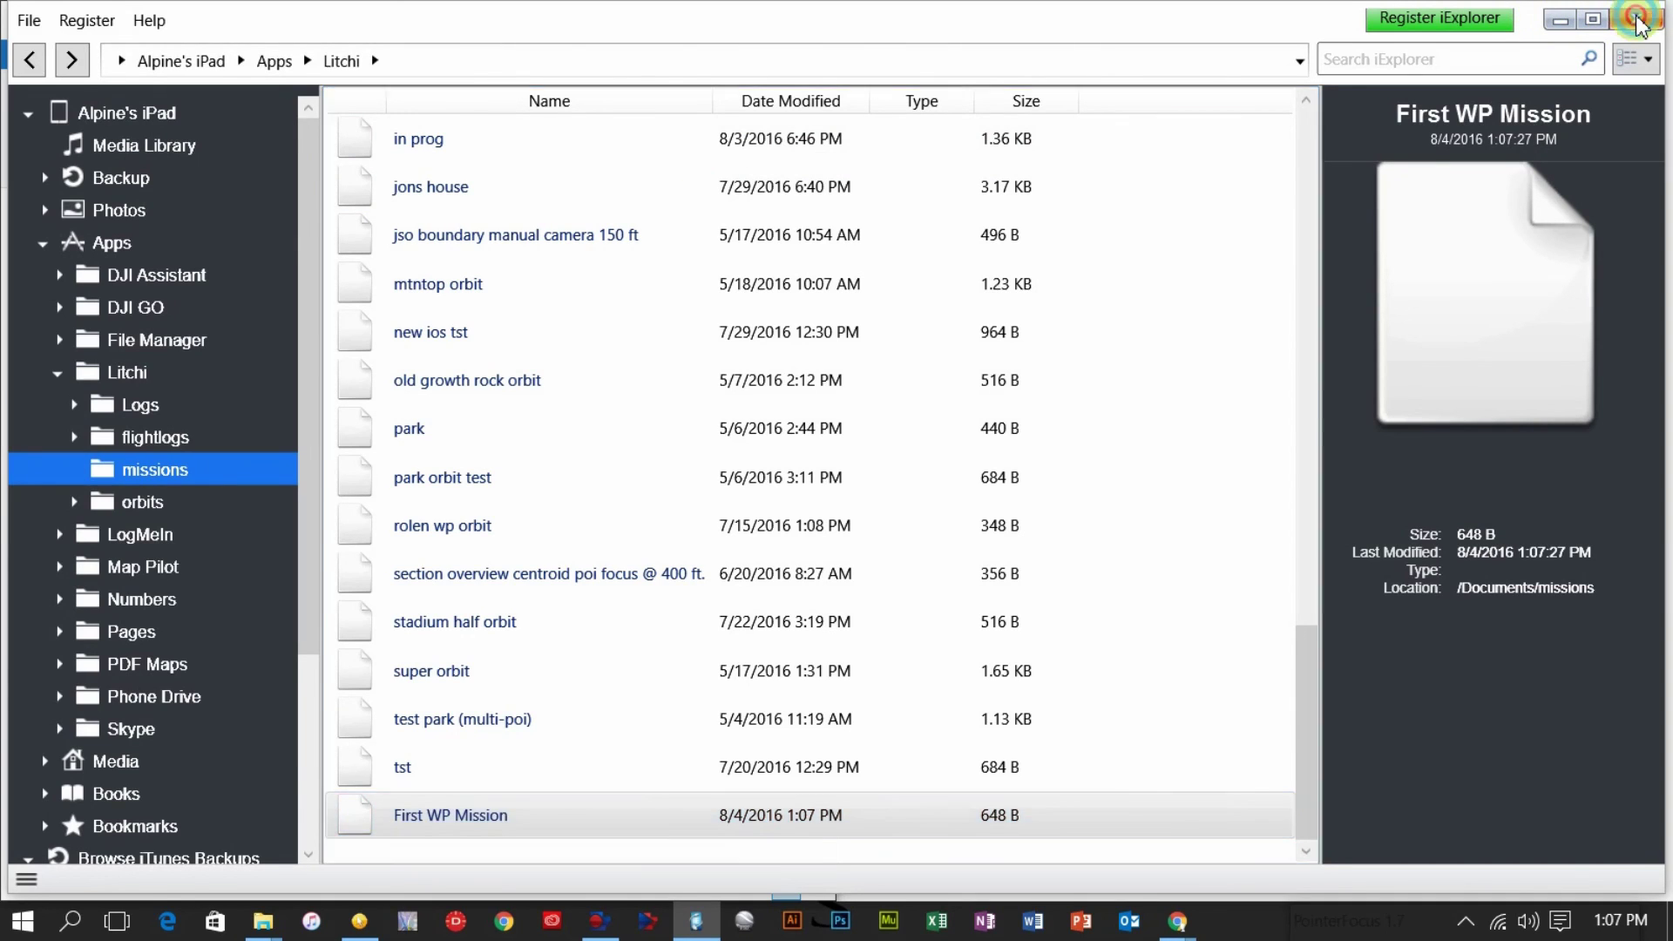